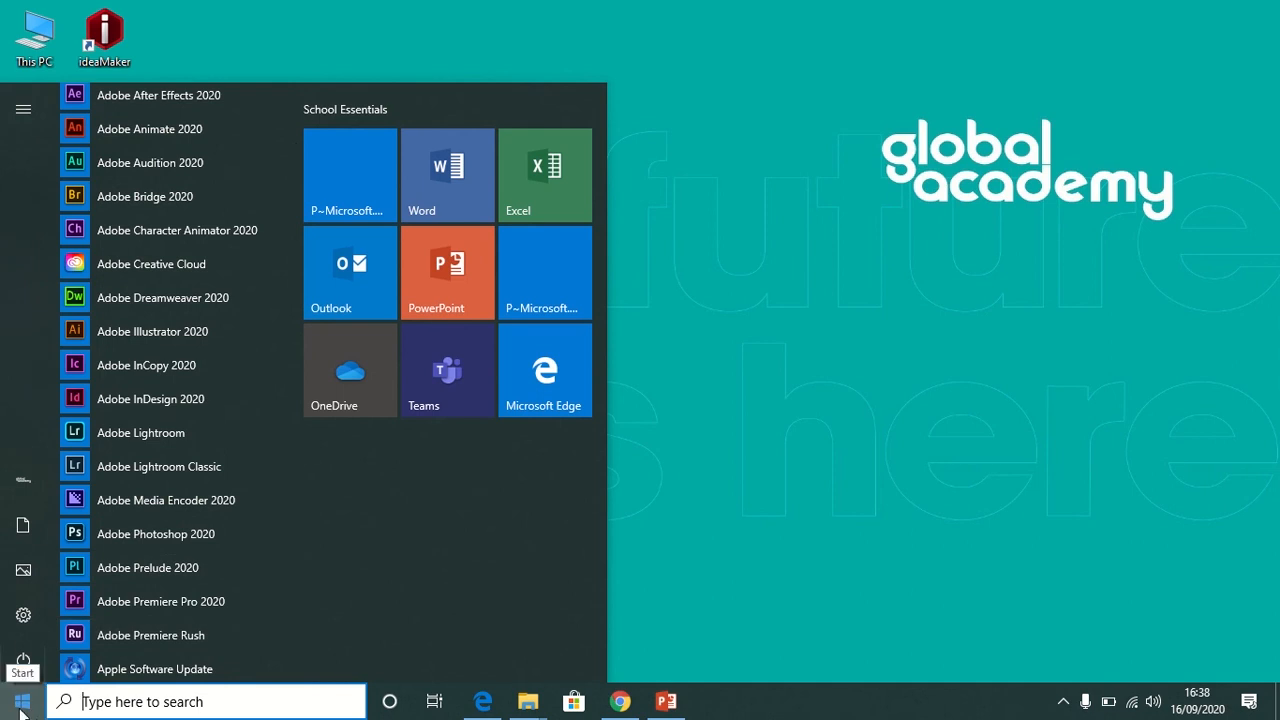
pyautogui.click(22, 706)
pyautogui.click(22, 706)
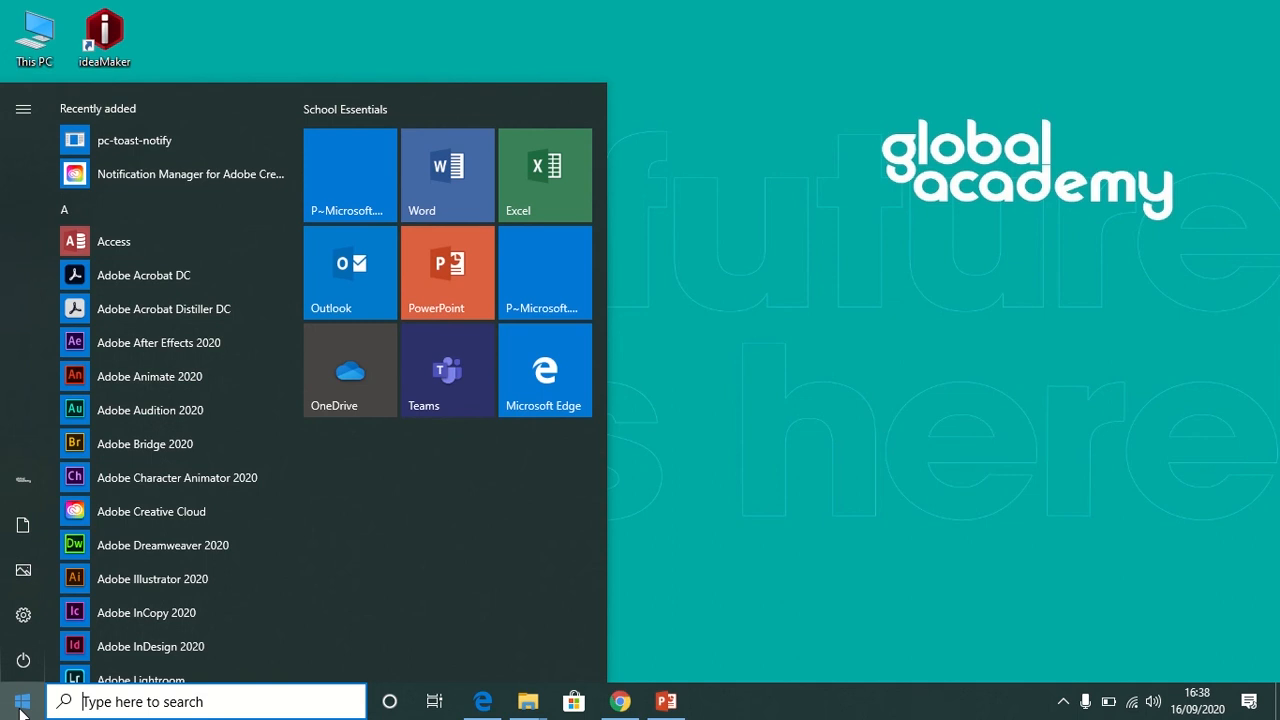
pyautogui.scroll(-2, 151, 583)
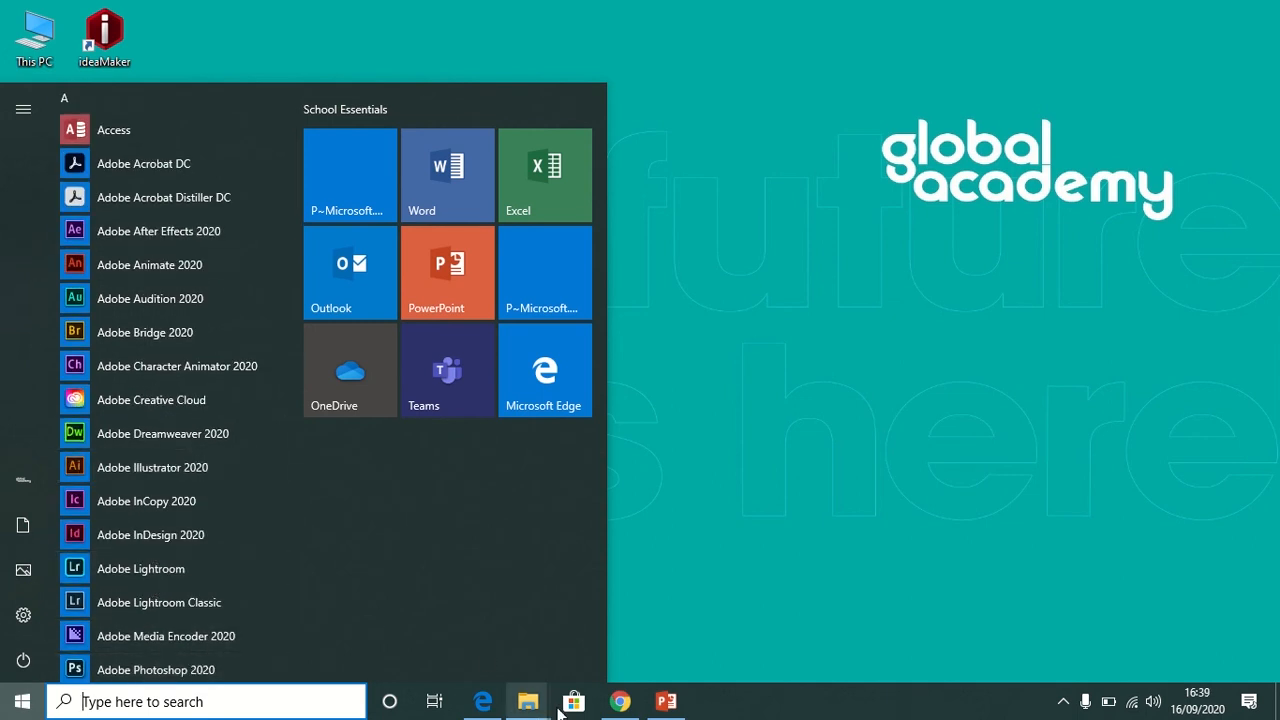
pyautogui.moveTo(528, 702)
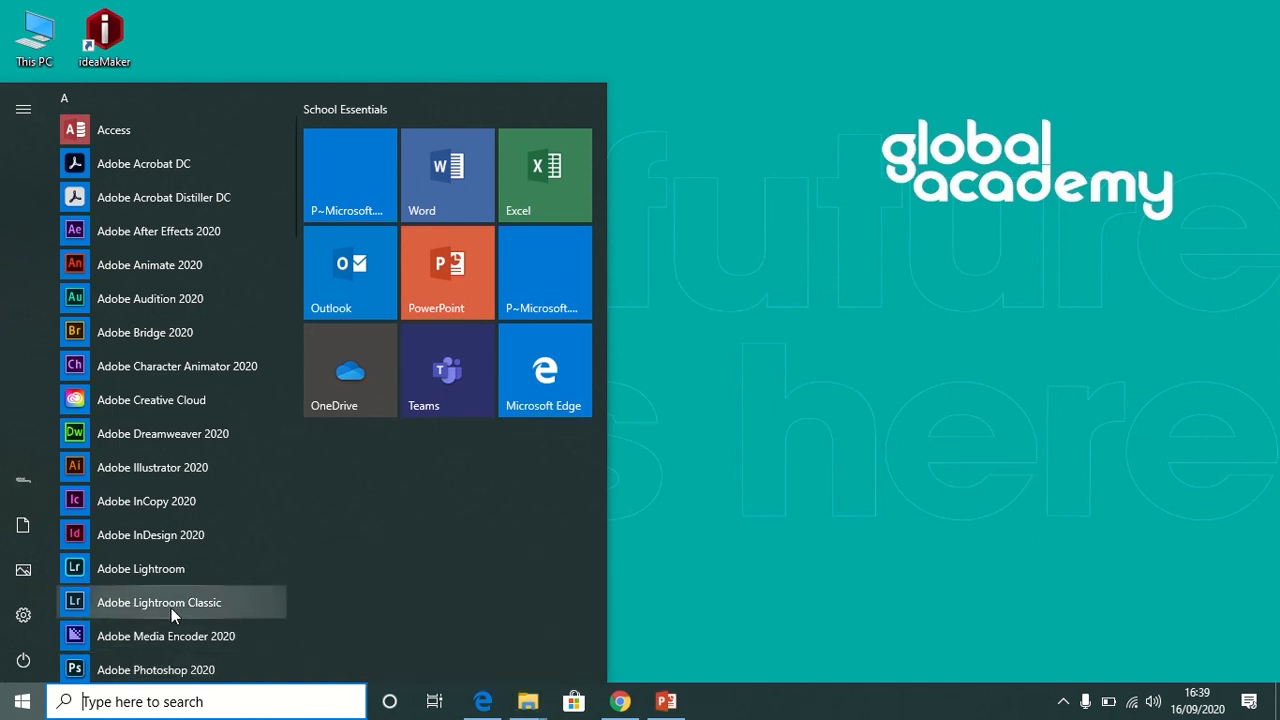
pyautogui.scroll(-1, 171, 608)
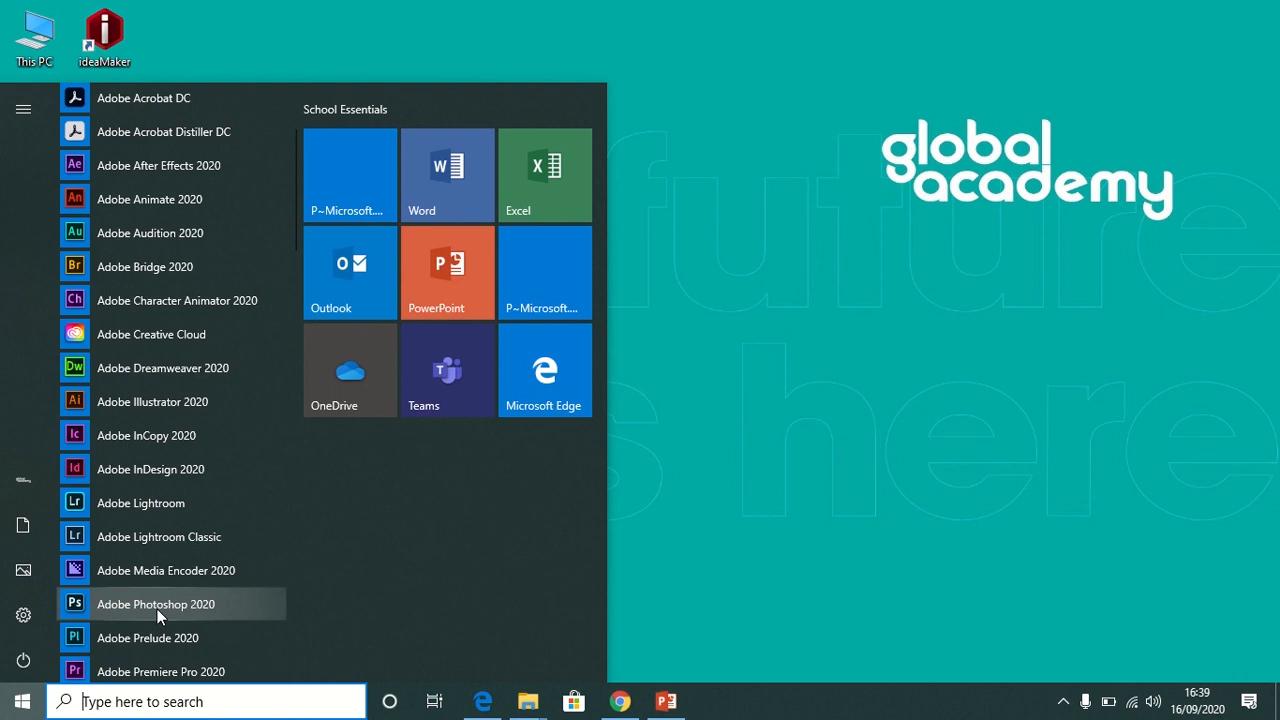
pyautogui.click(144, 701)
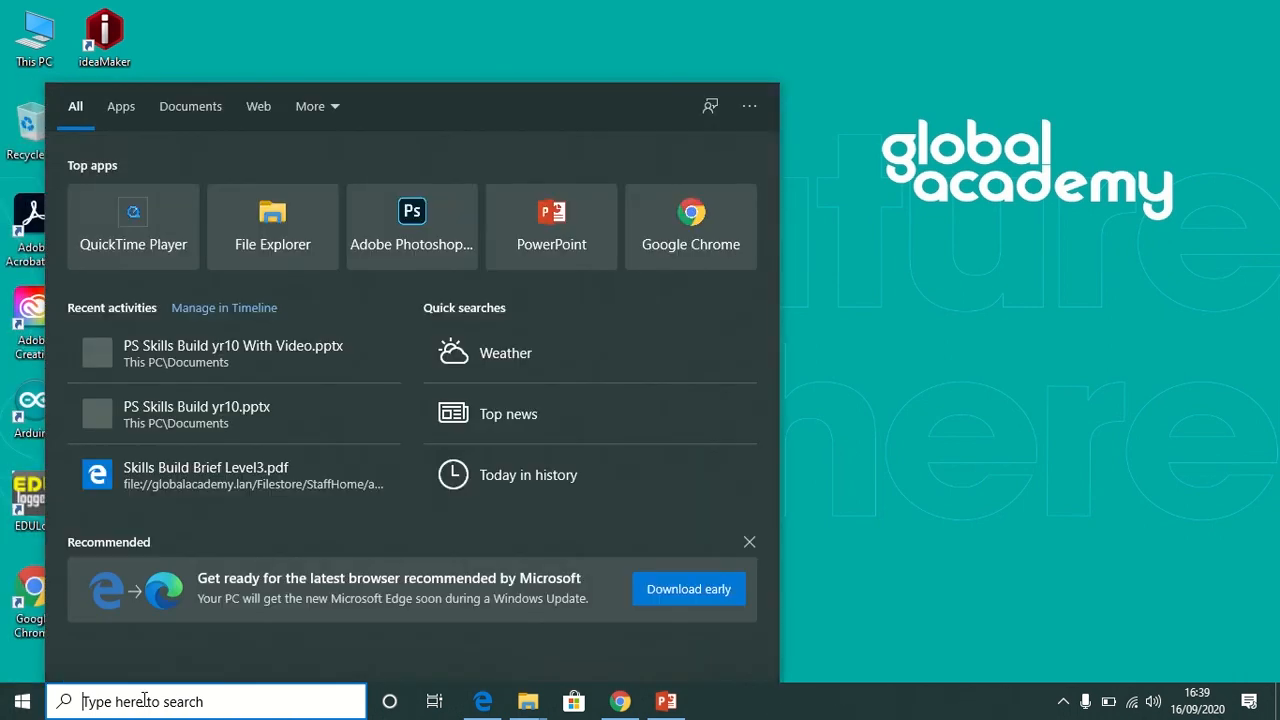
pyautogui.write('photo')
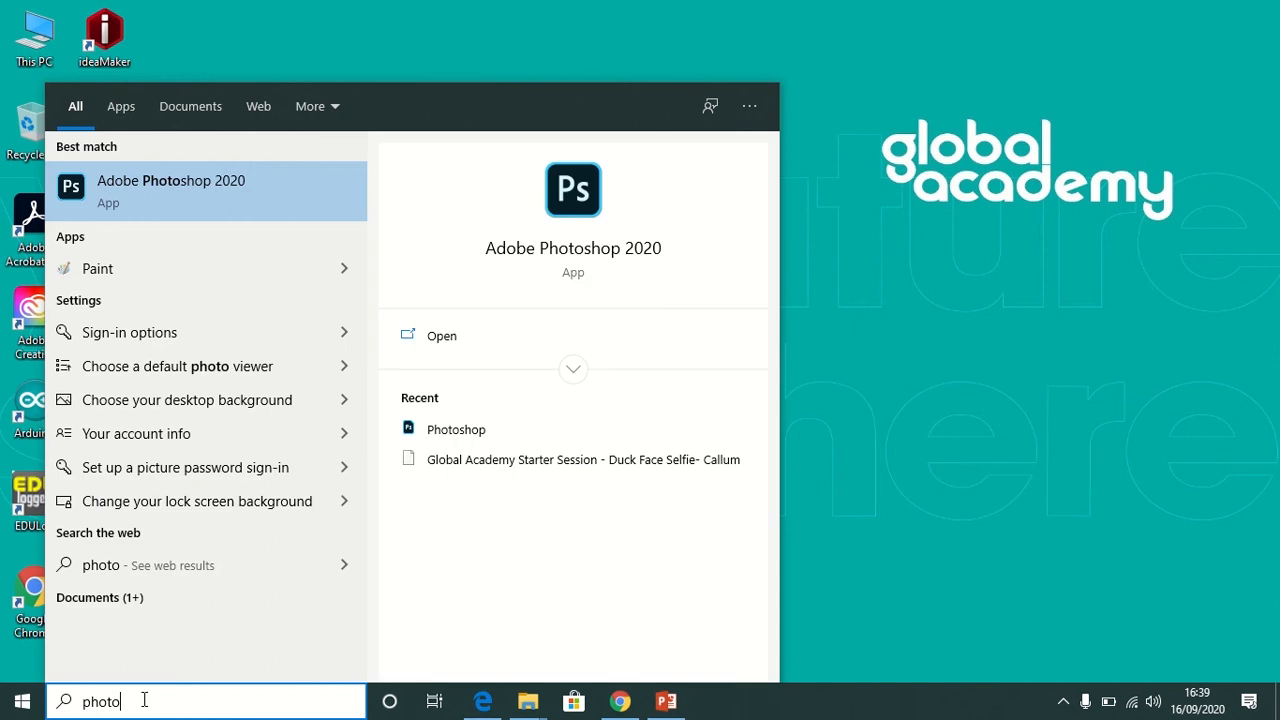
pyautogui.press('BackSpace')
pyautogui.press('BackSpace')
pyautogui.press('BackSpace')
pyautogui.press('BackSpace')
pyautogui.press('BackSpace')
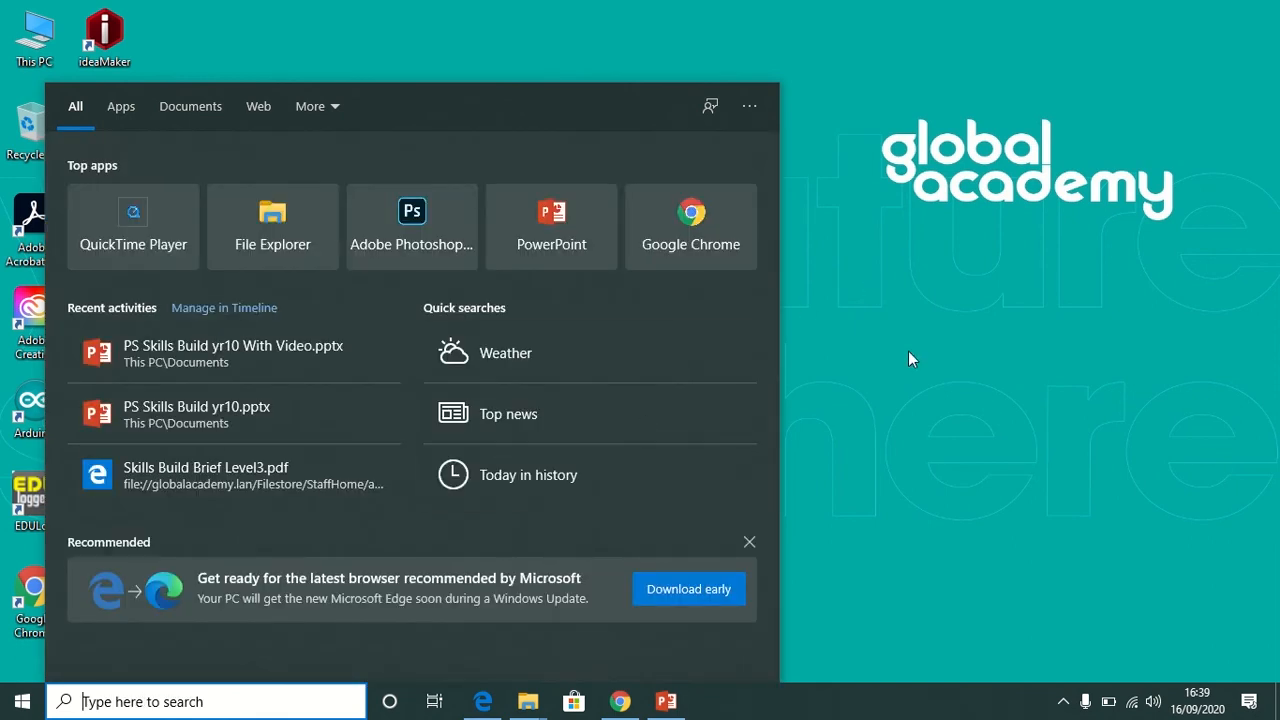
pyautogui.click(908, 351)
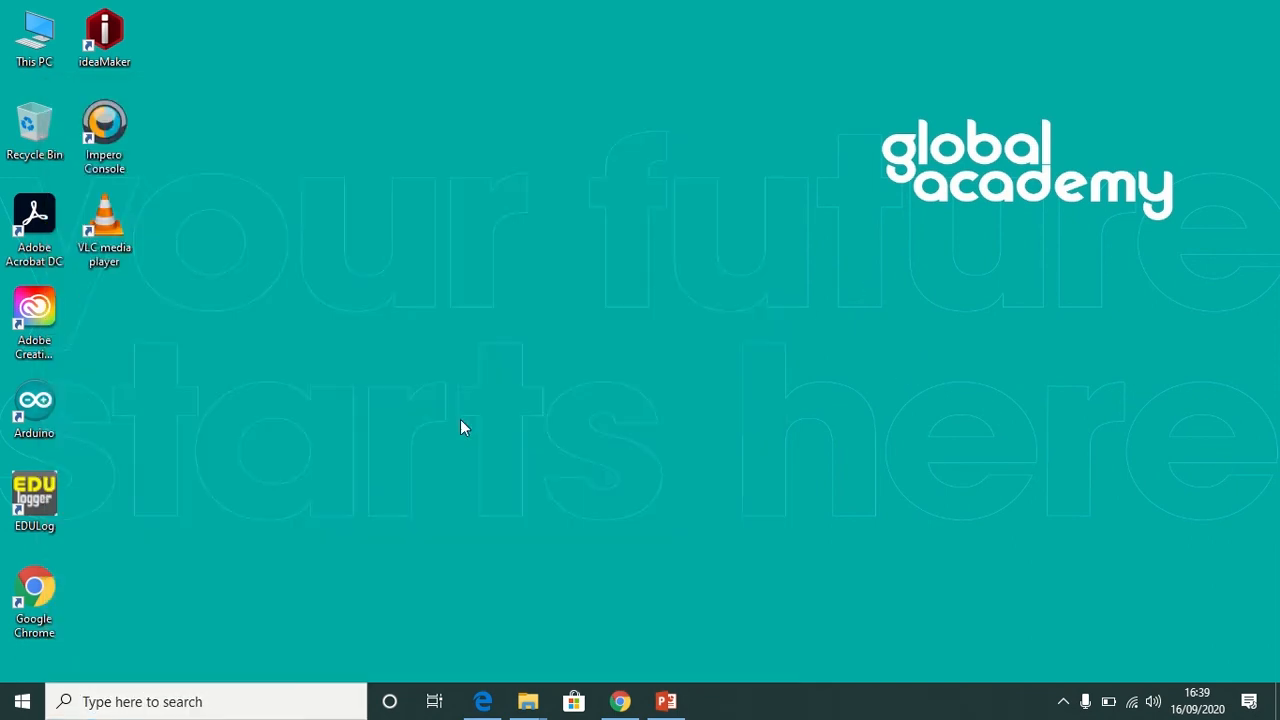
# Step: Open Creative Cloud Desktop and launch Photoshop from its installed apps
pyautogui.doubleClick(52, 317)
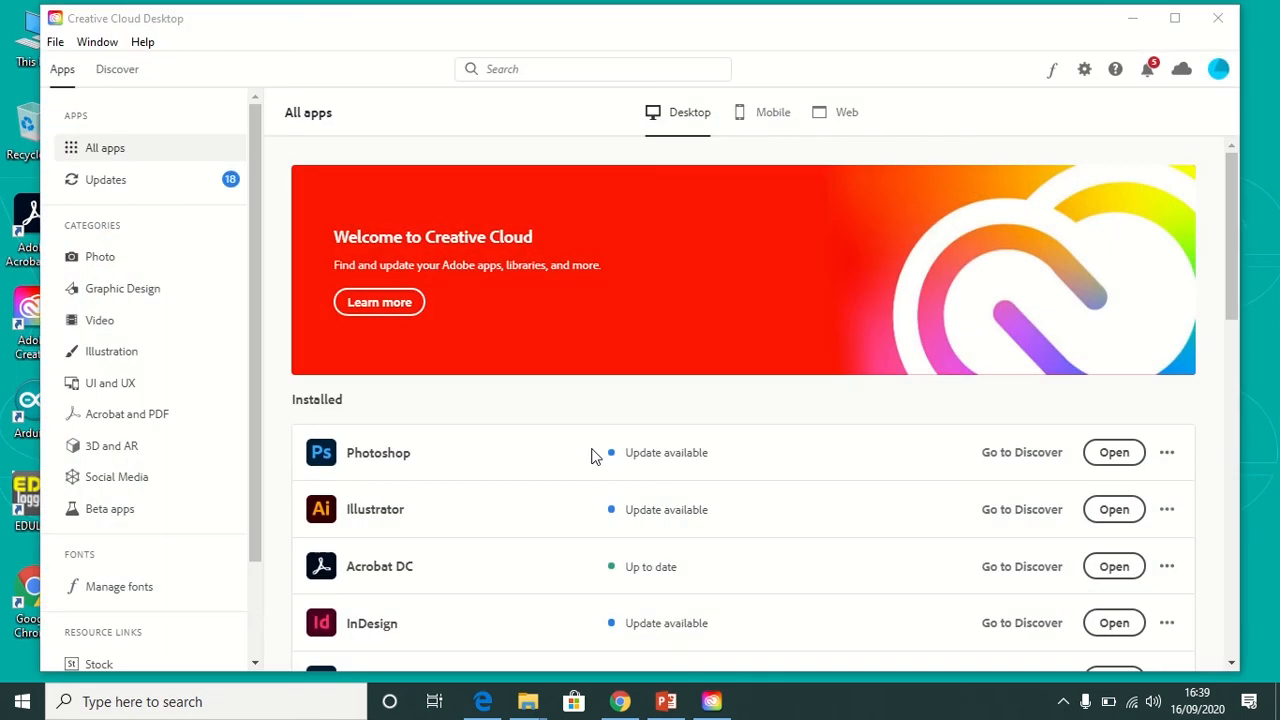
pyautogui.click(1128, 452)
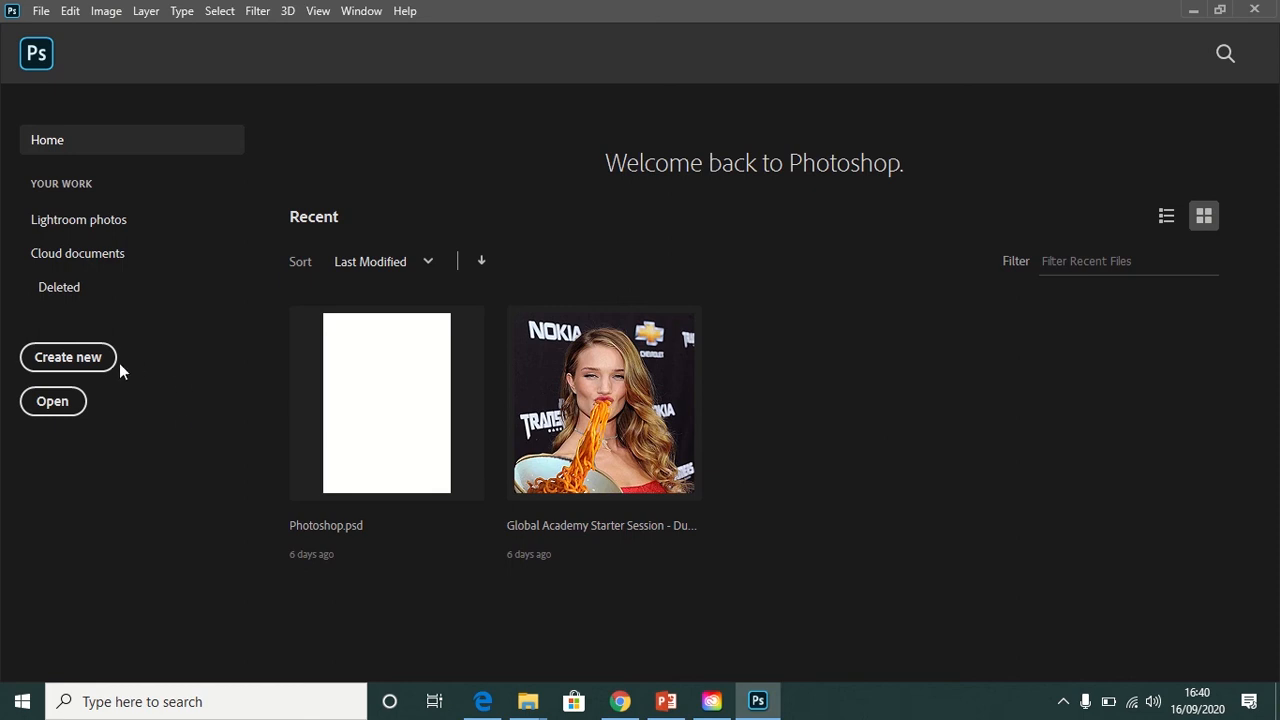
# Step: Create a new document from the A4 print preset at 300 pixels/inch with transparent background contents
pyautogui.click(72, 359)
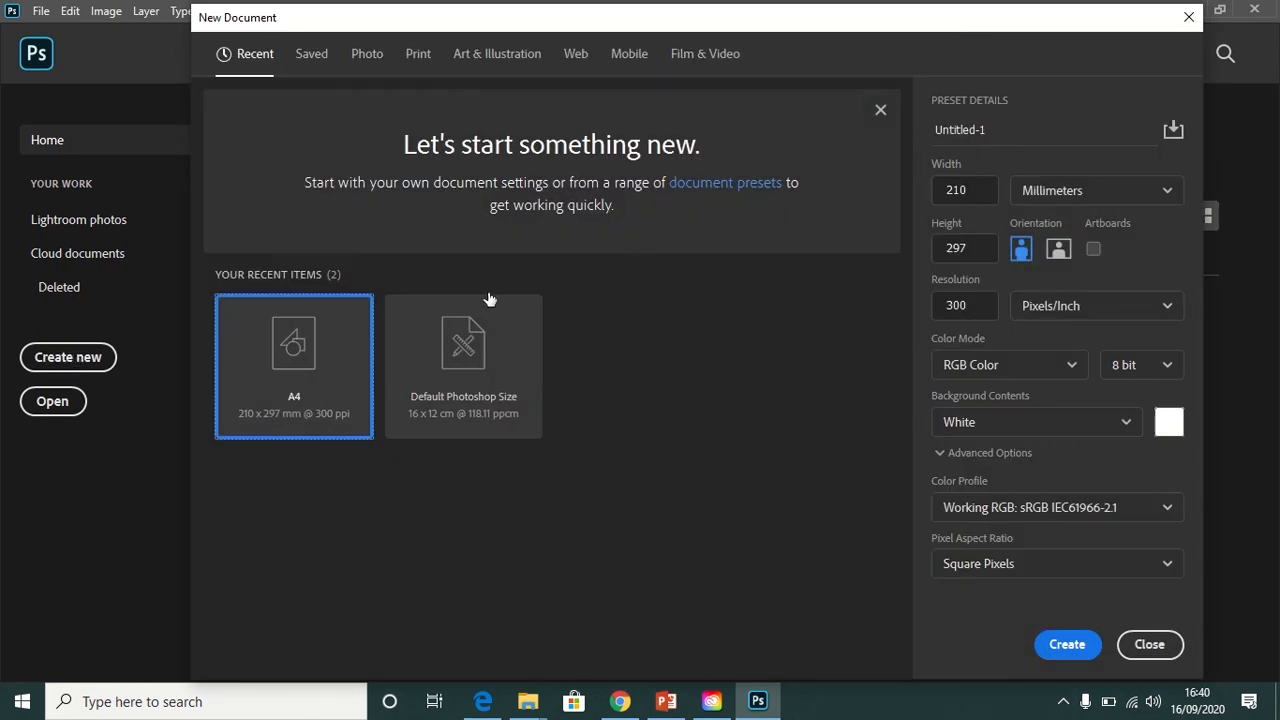
pyautogui.click(419, 58)
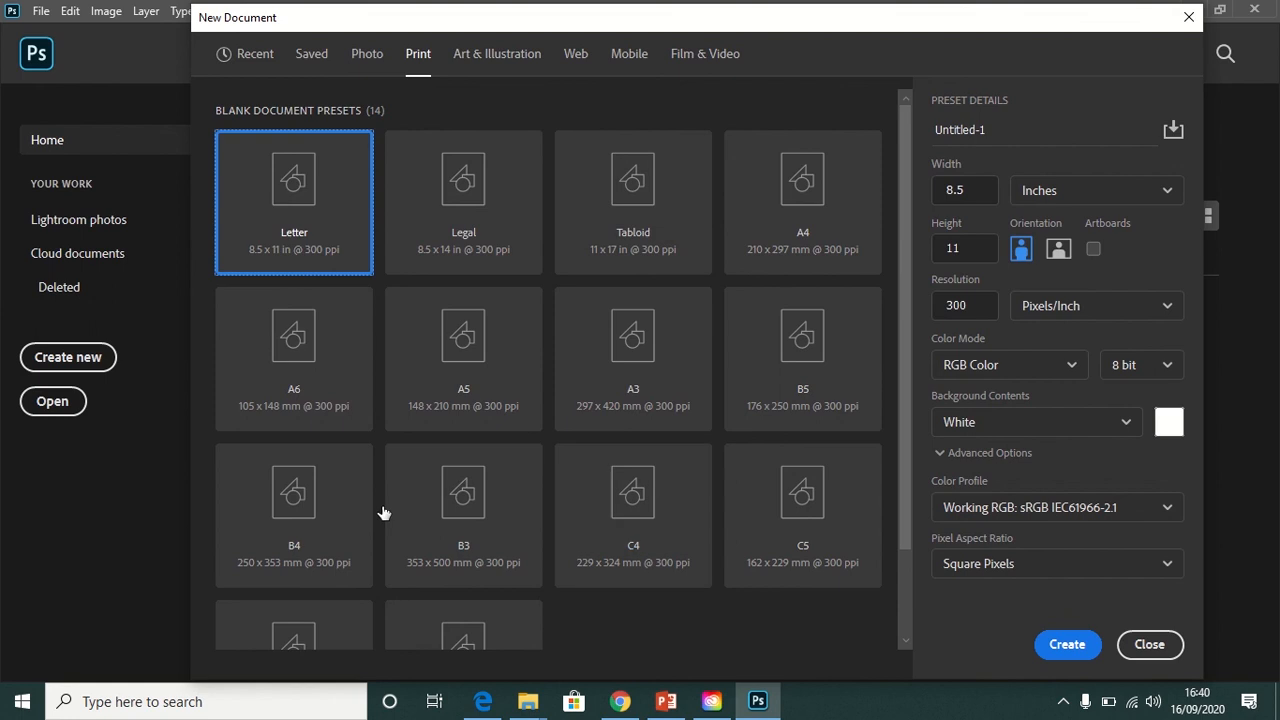
pyautogui.click(812, 230)
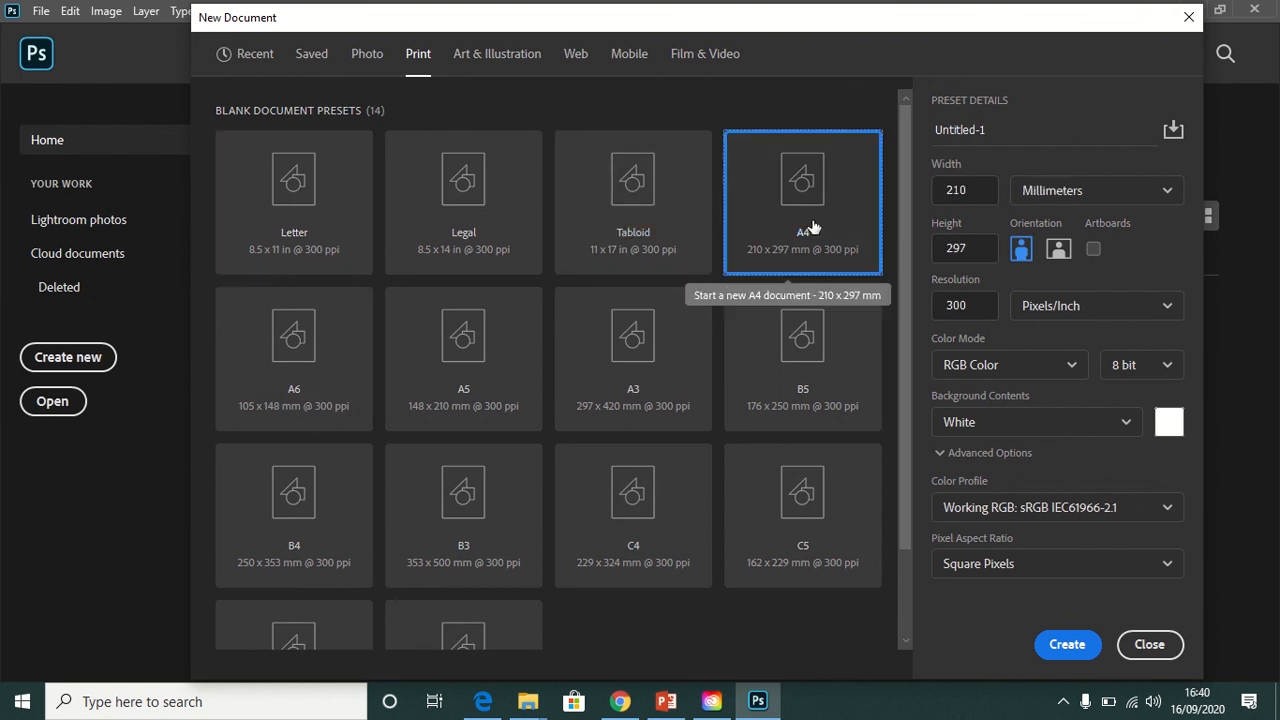
pyautogui.click(985, 305)
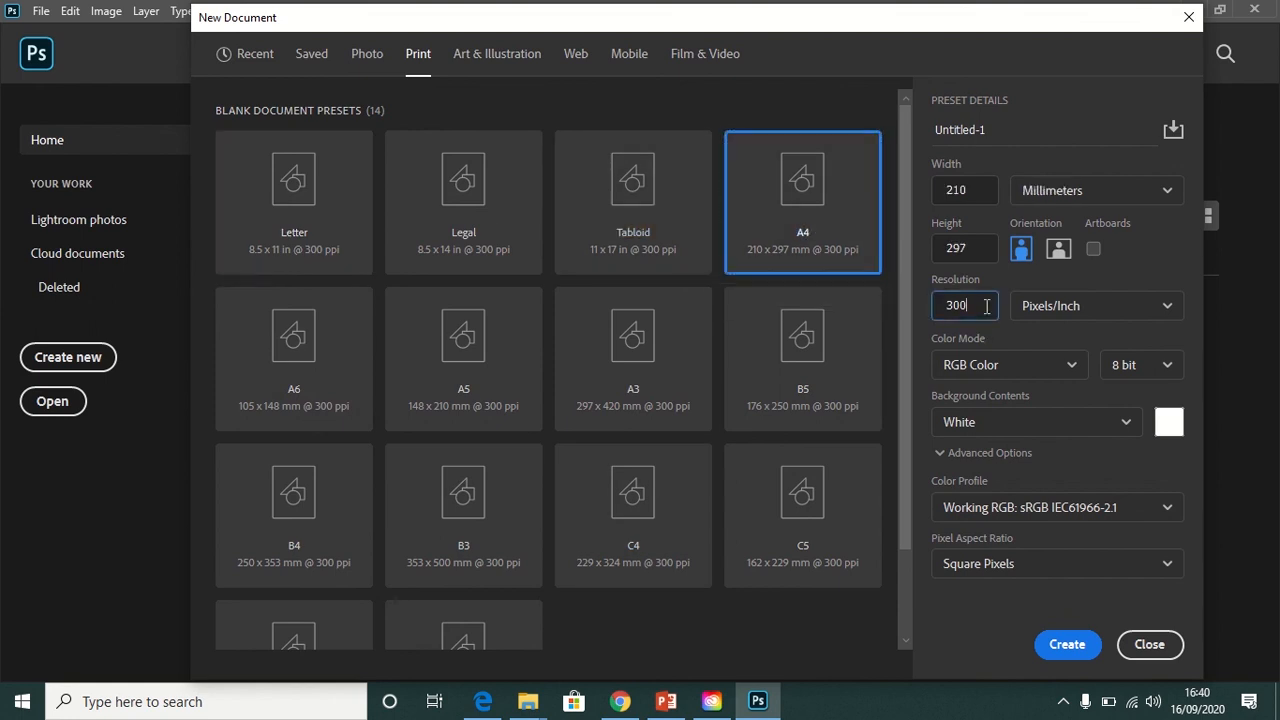
pyautogui.moveTo(985, 305); pyautogui.dragTo(932, 306)
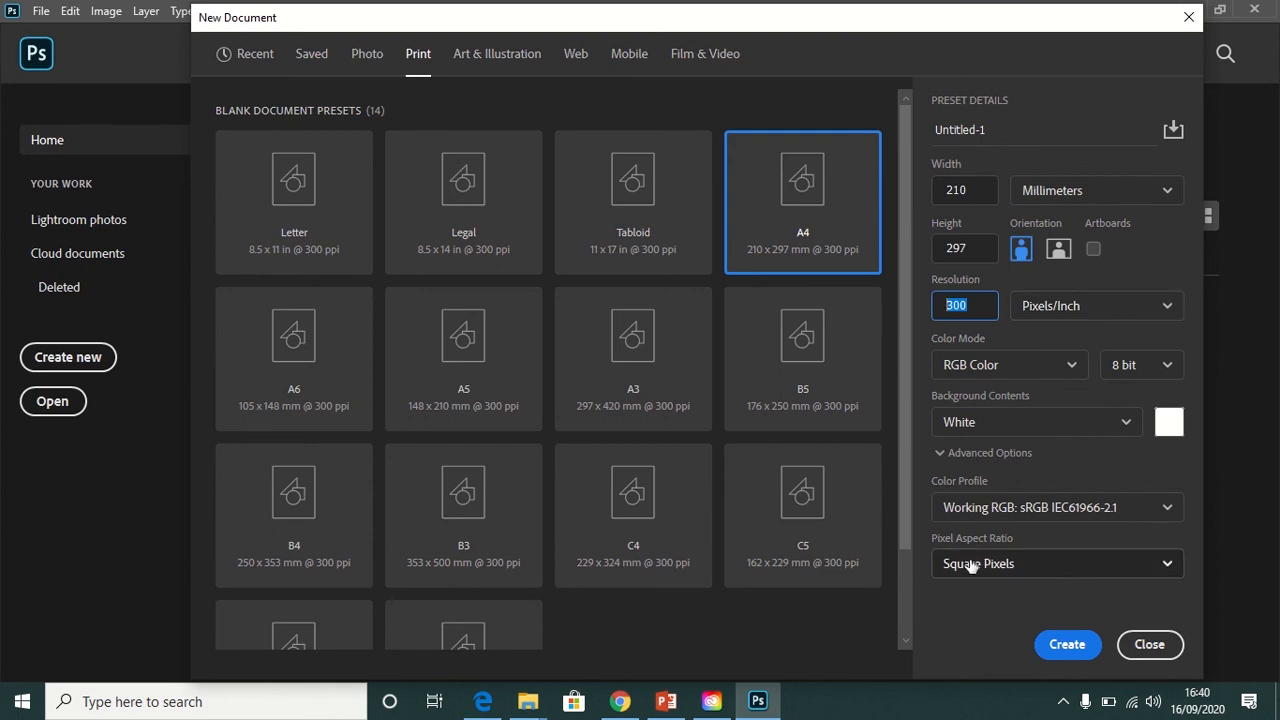
pyautogui.click(992, 634)
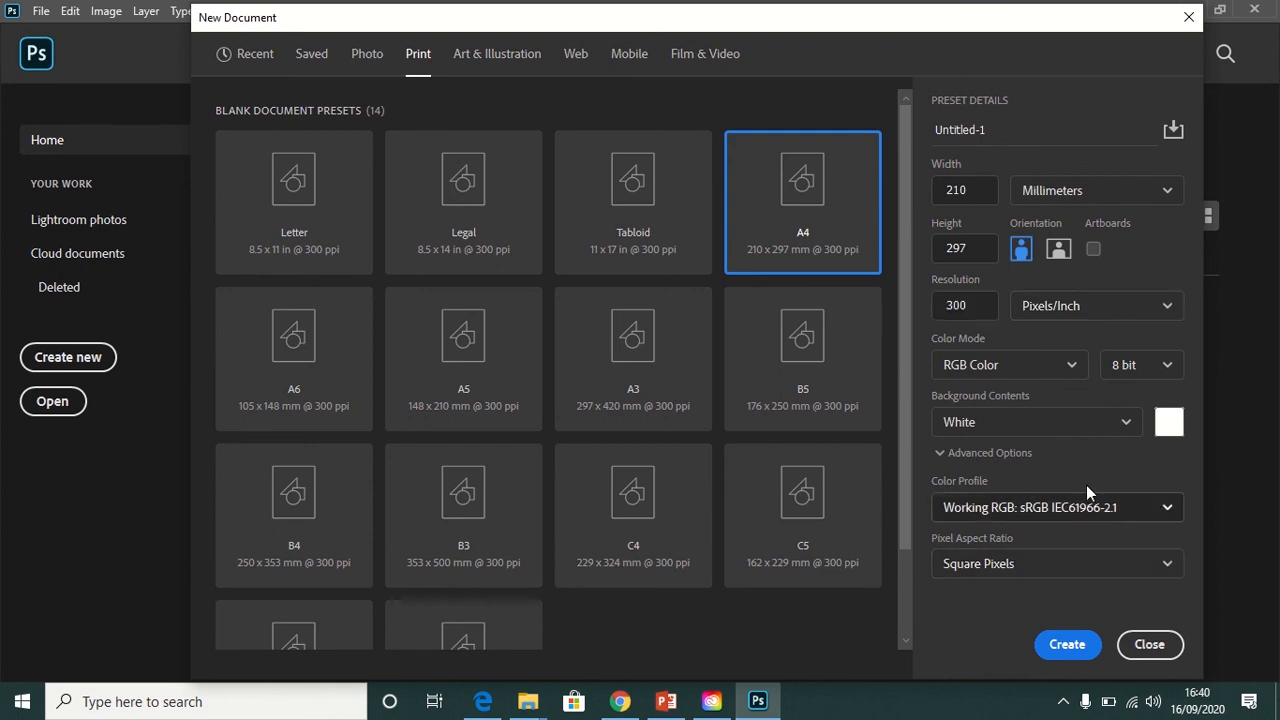
pyautogui.click(1112, 428)
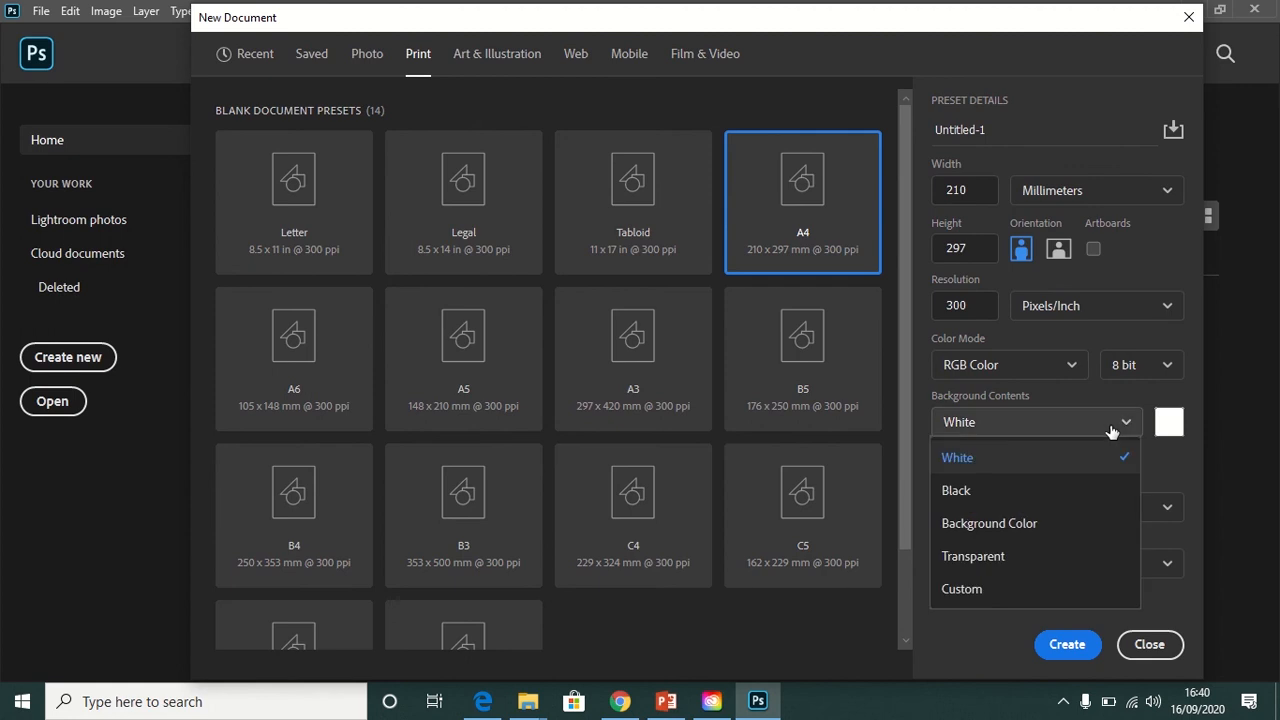
pyautogui.click(1012, 560)
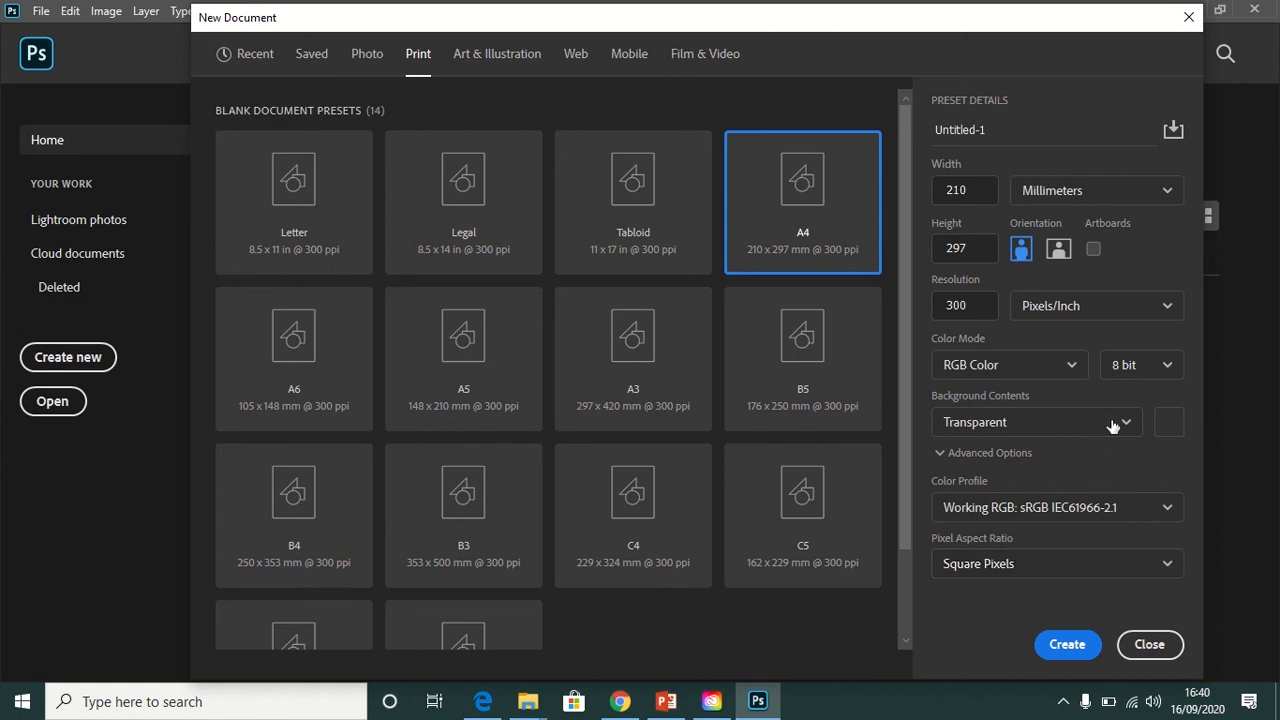
pyautogui.click(1062, 645)
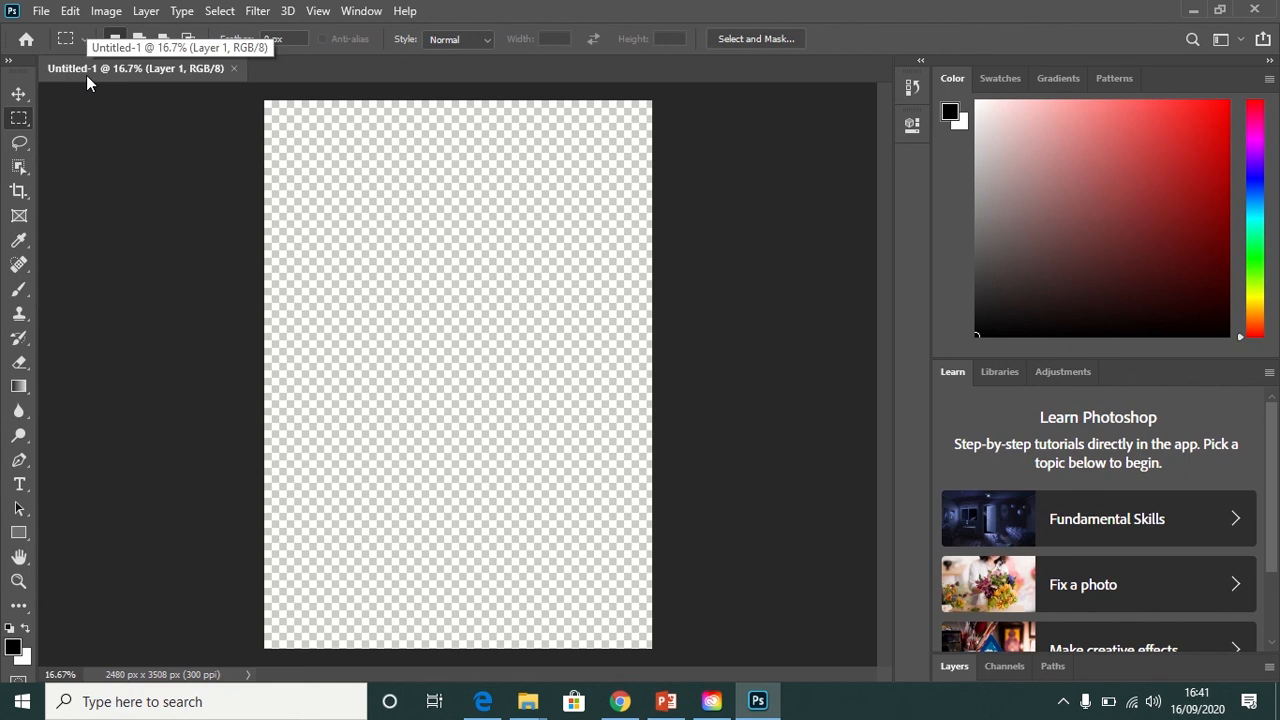
# Step: Save the document on the computer in Documents as a Photoshop file named Photoshop Start, with Maximize Compatibility on
pyautogui.click(41, 12)
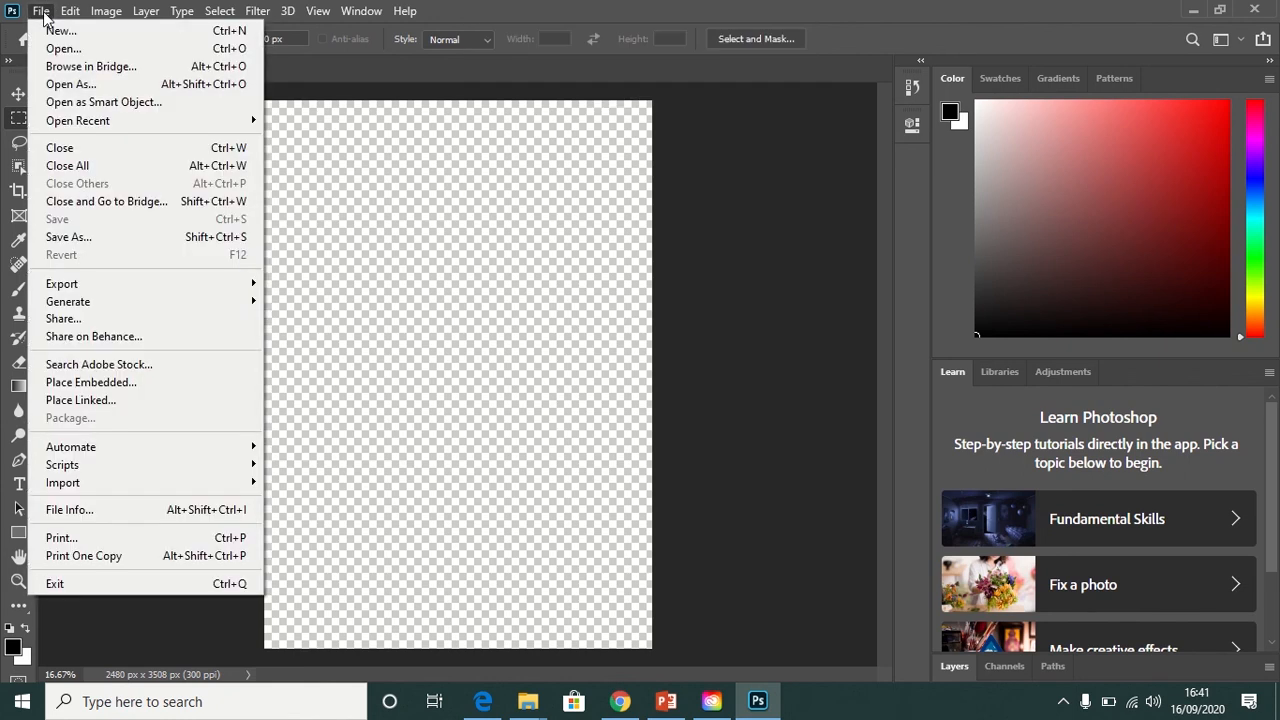
pyautogui.click(70, 237)
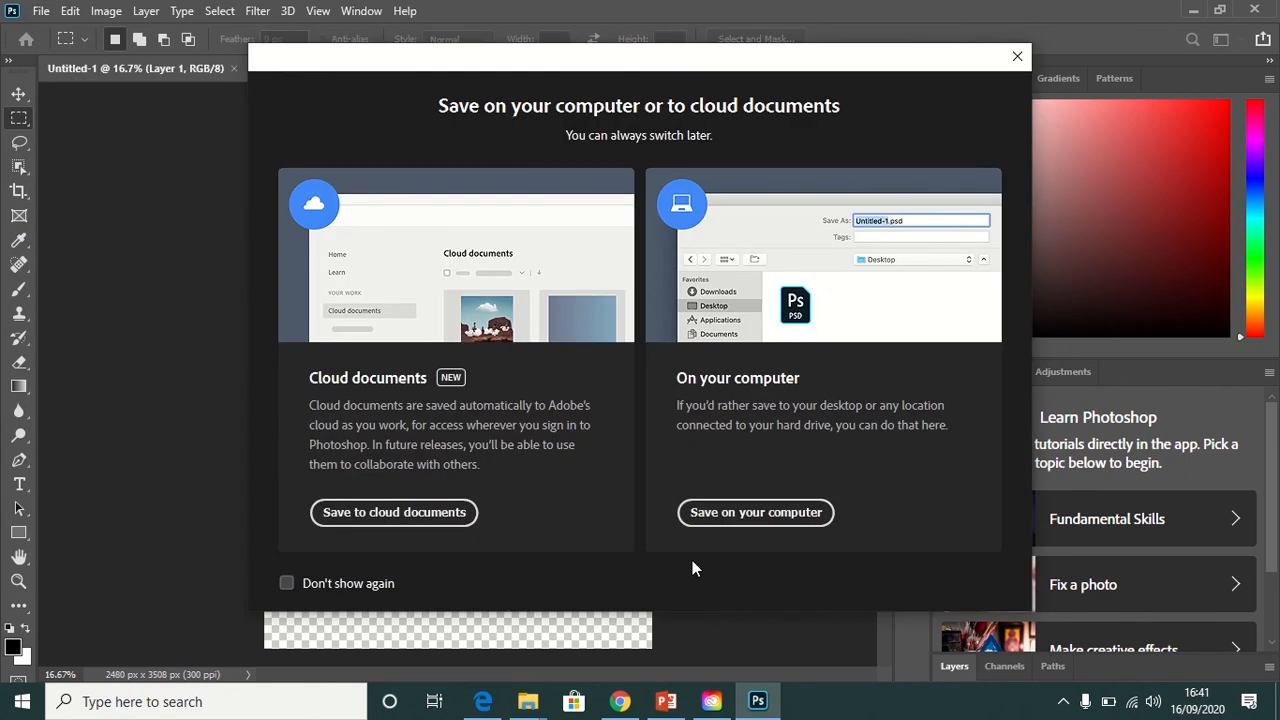
pyautogui.click(780, 510)
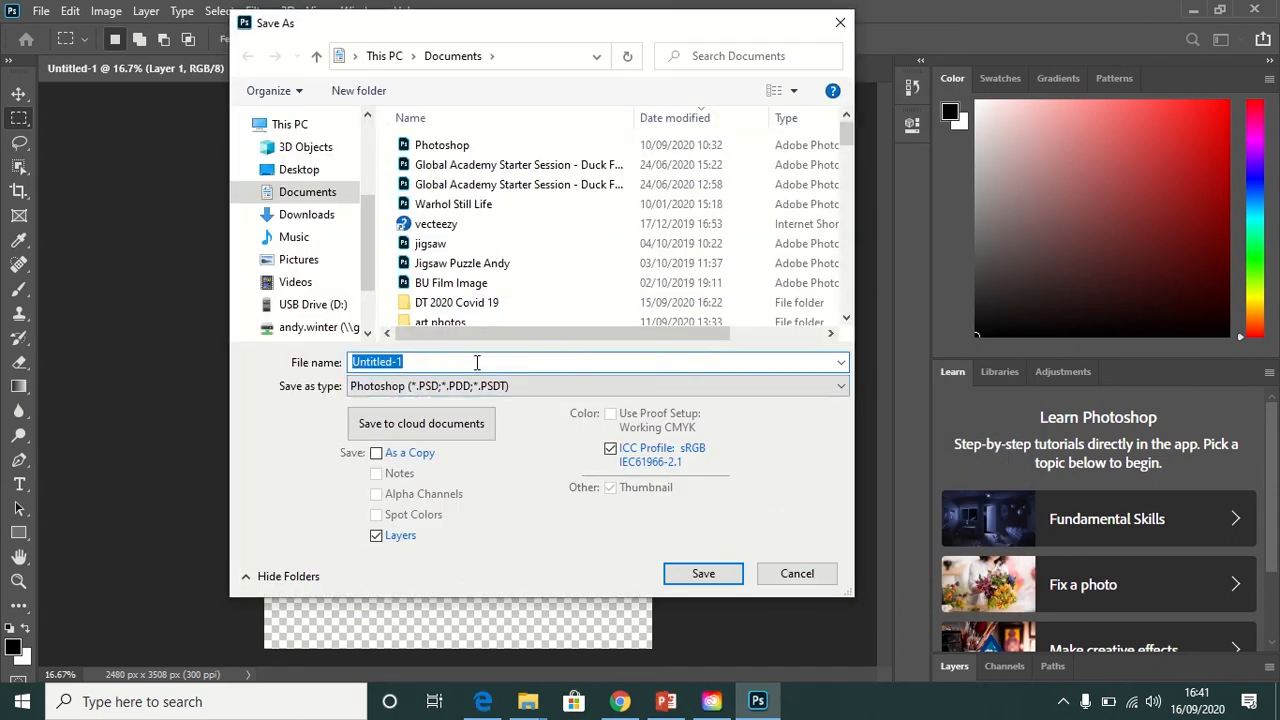
pyautogui.write('Phot')
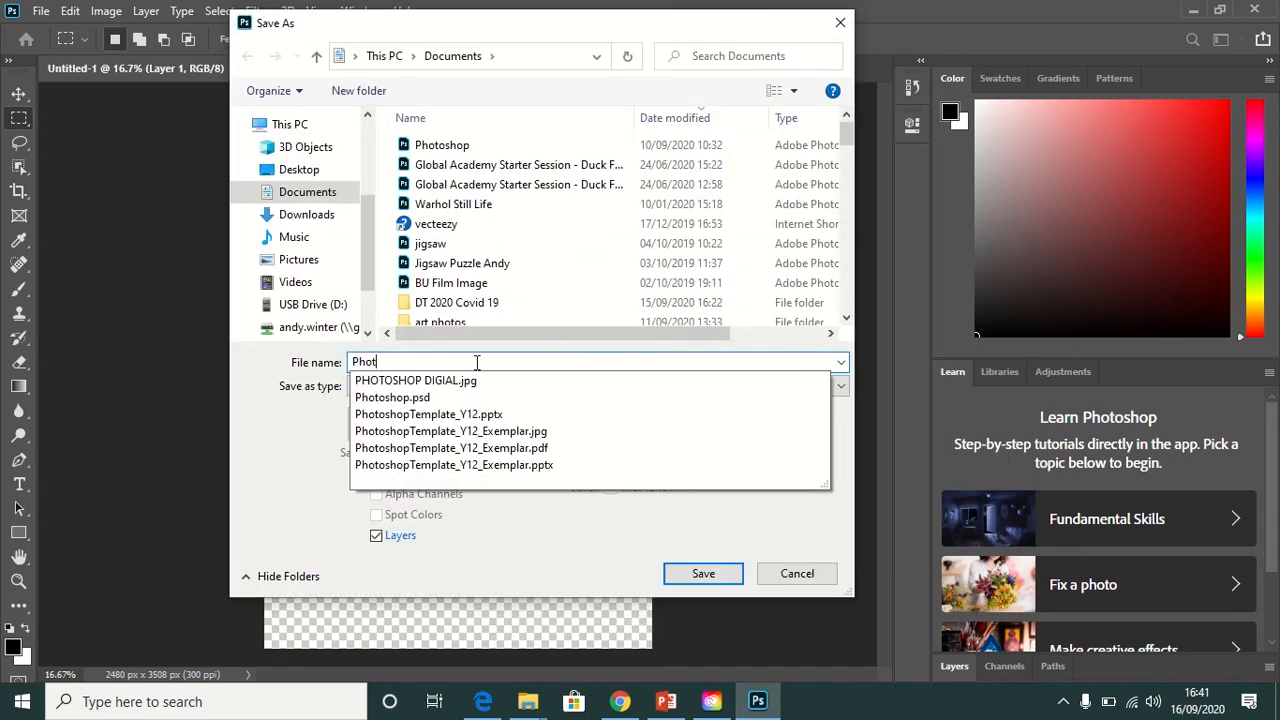
pyautogui.write('oshop Start')
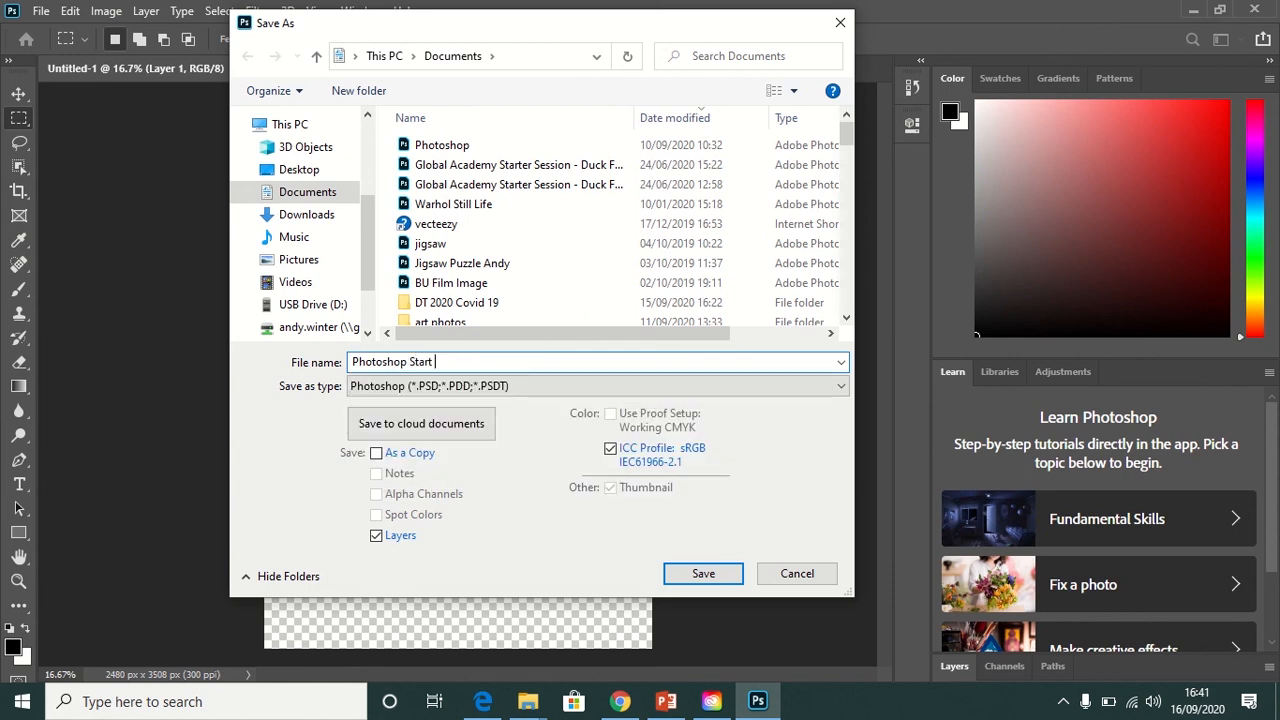
pyautogui.press('Return')
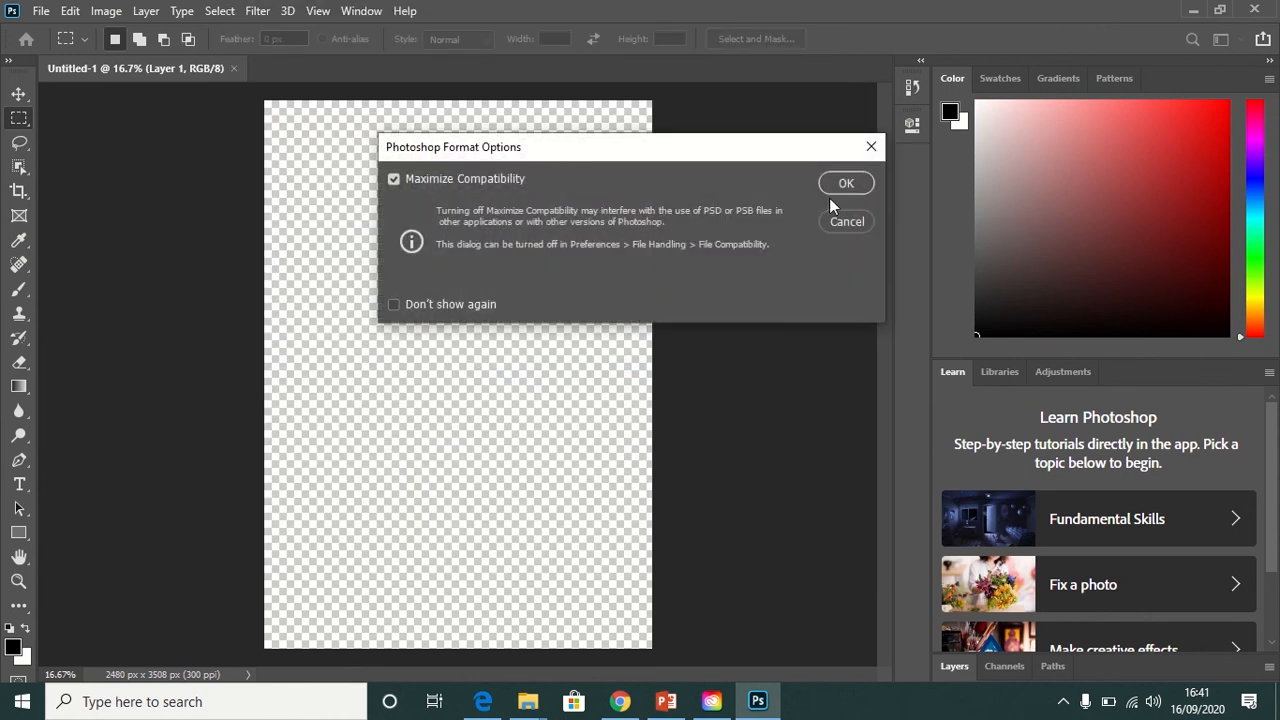
pyautogui.click(848, 184)
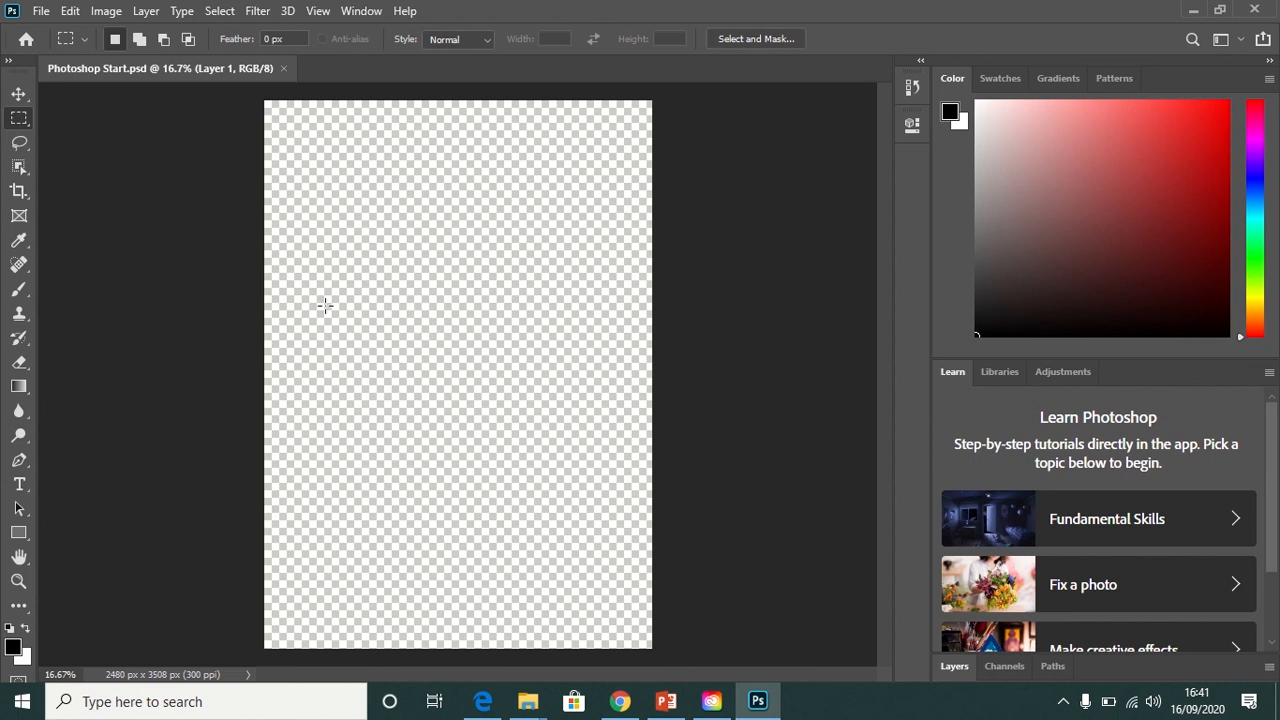
pyautogui.click(43, 12)
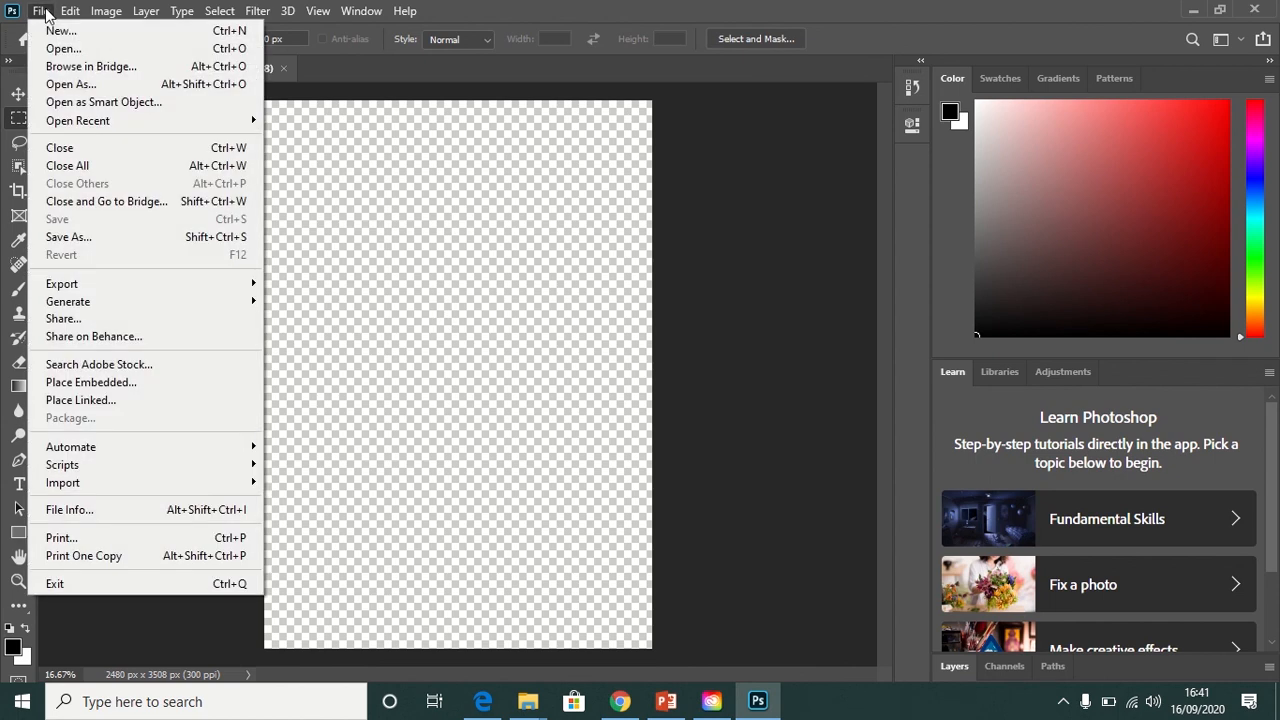
pyautogui.click(43, 12)
pyautogui.click(43, 12)
# Step: Switch to Google Chrome and search Google for drake images in a new tab
pyautogui.click(616, 703)
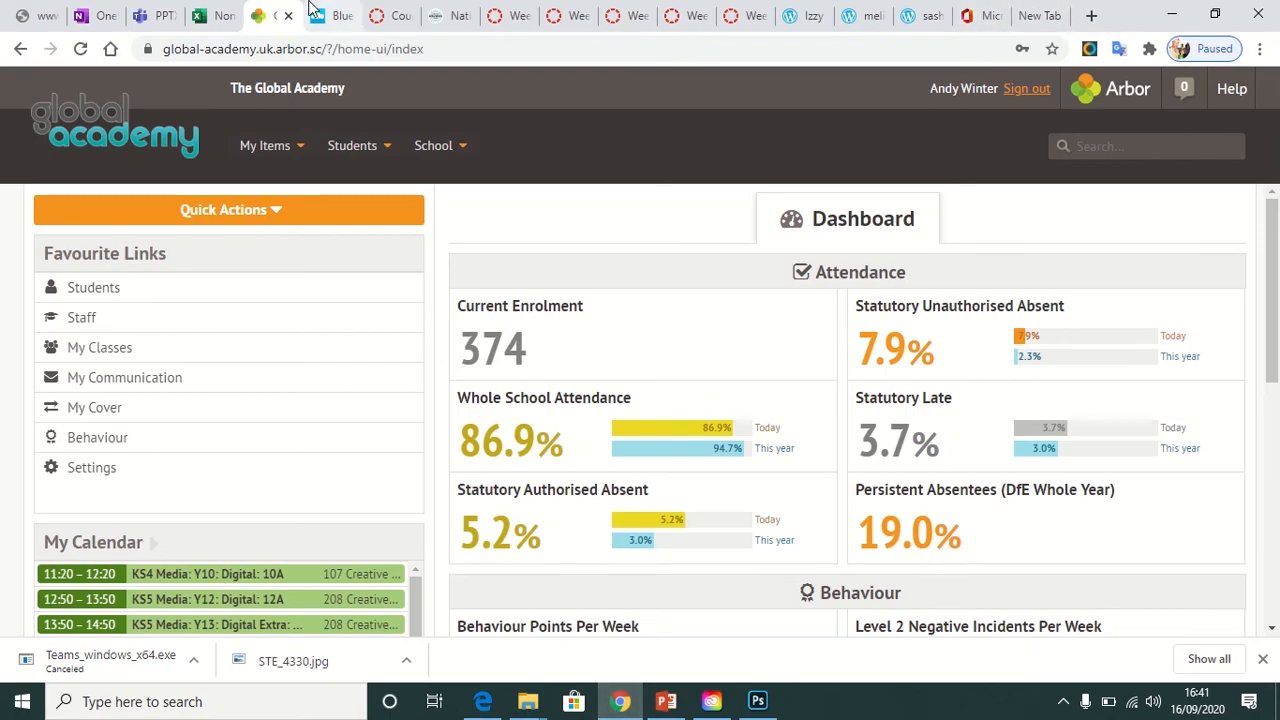
pyautogui.click(1091, 15)
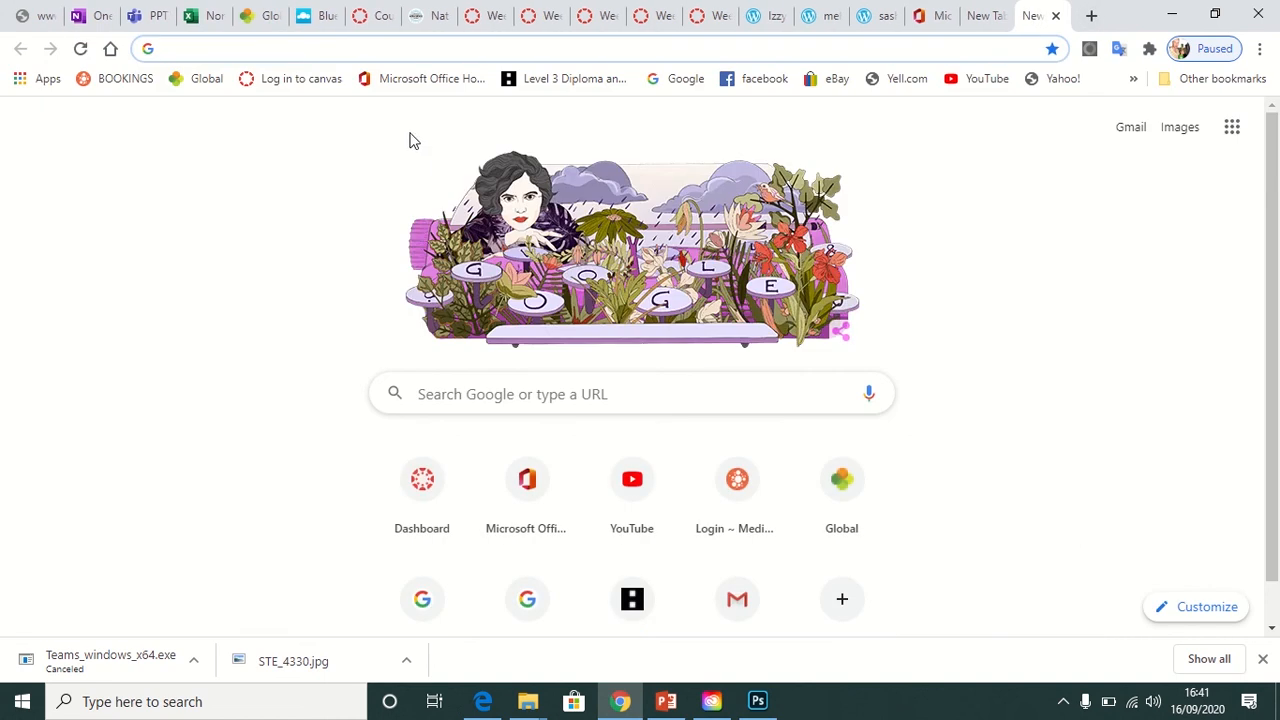
pyautogui.click(538, 396)
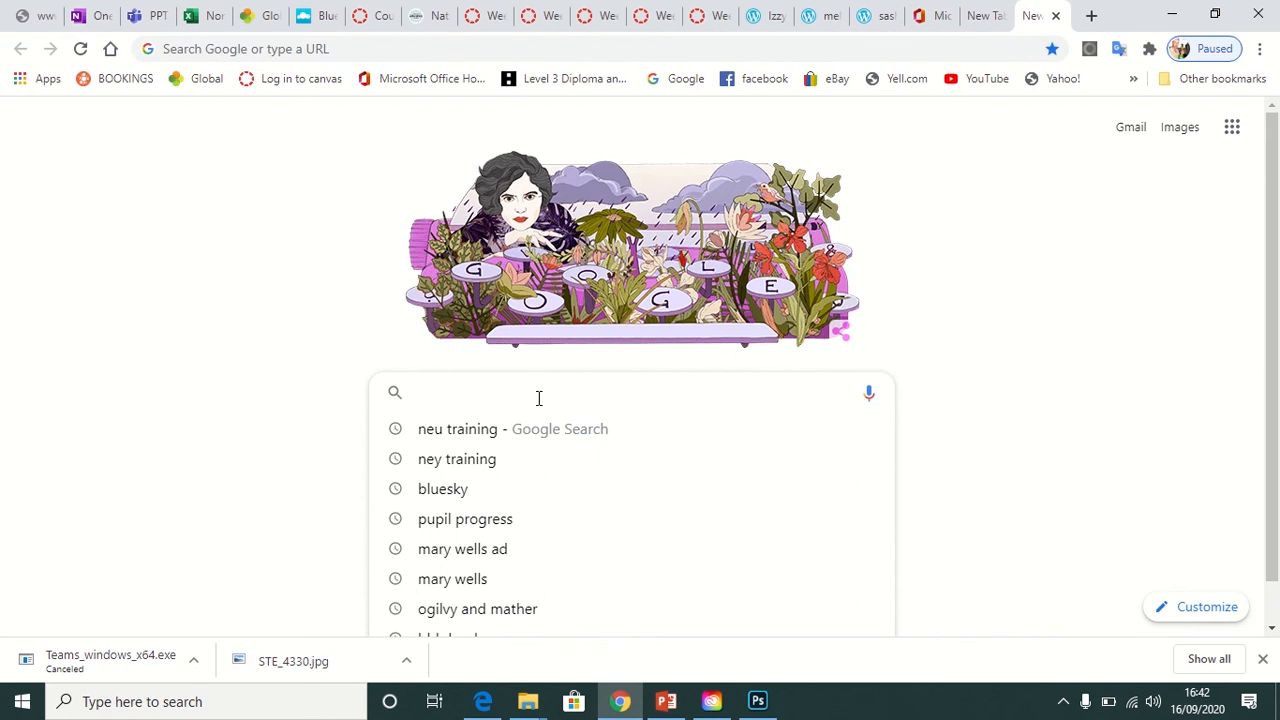
pyautogui.write('drake')
pyautogui.press('Return')
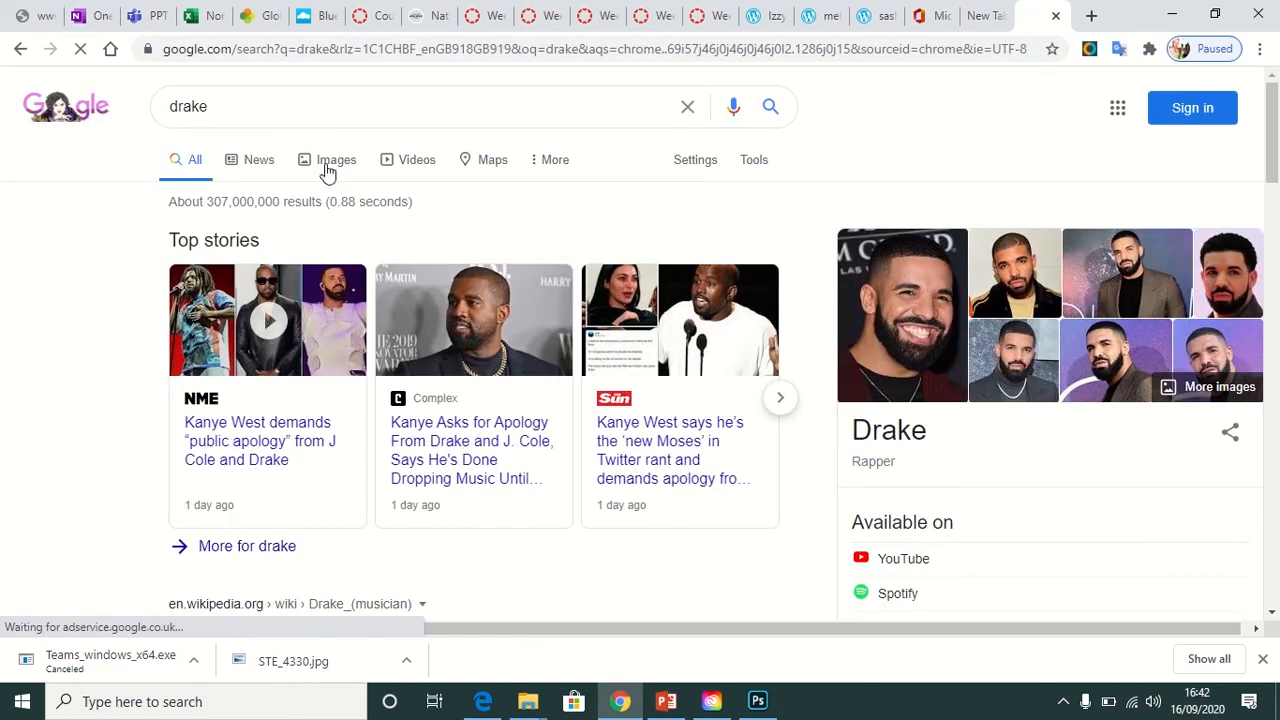
pyautogui.click(326, 170)
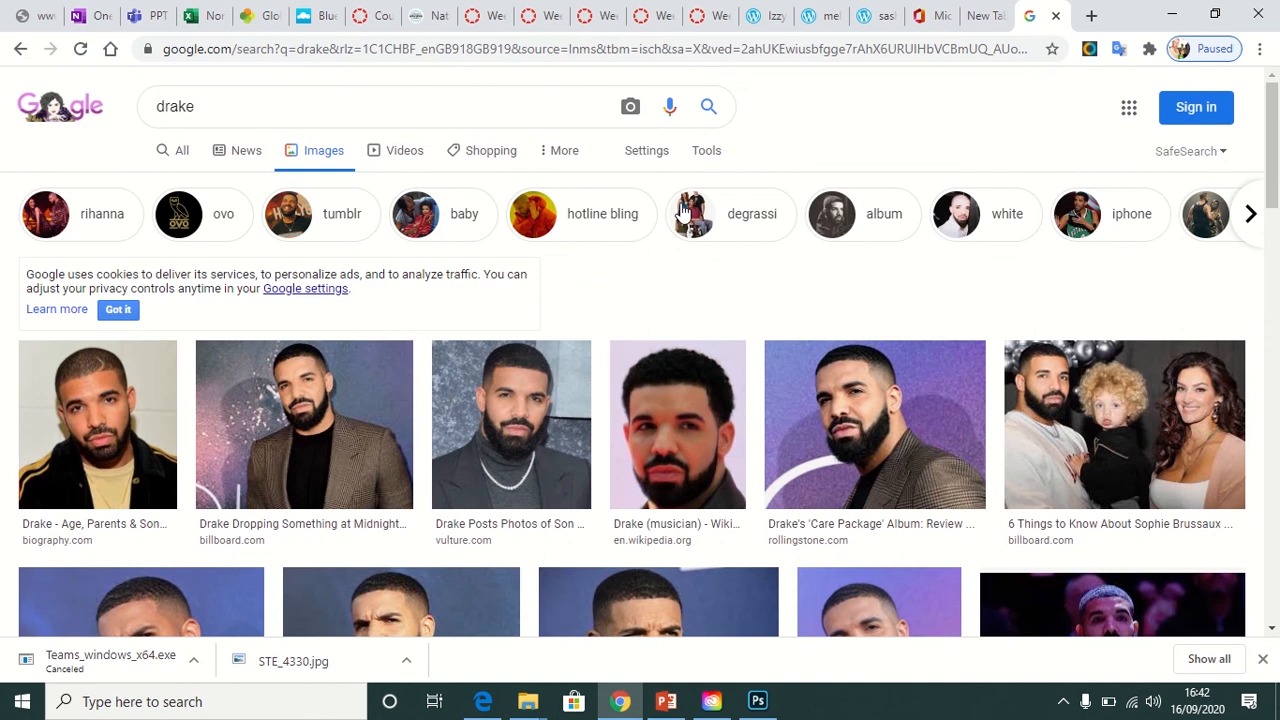
# Step: Filter the drake image results by usage rights to Creative Commons licenses
pyautogui.click(706, 158)
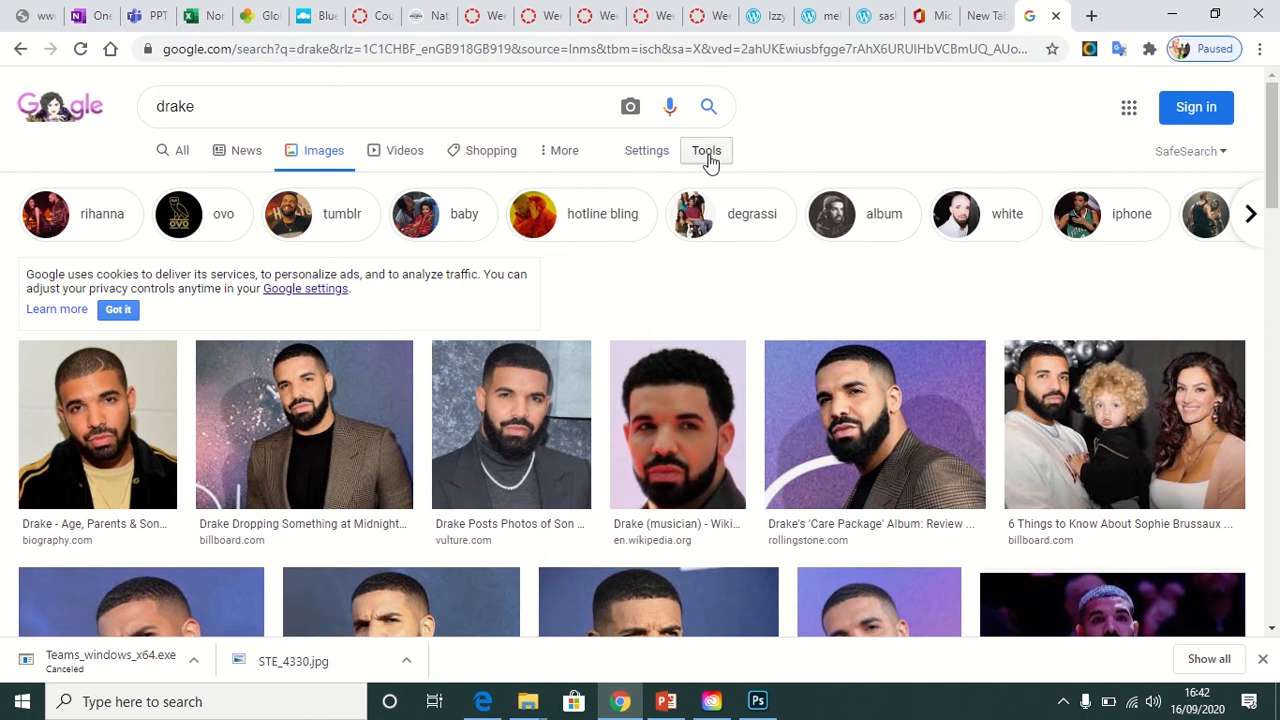
pyautogui.click(709, 166)
pyautogui.click(709, 166)
pyautogui.click(464, 186)
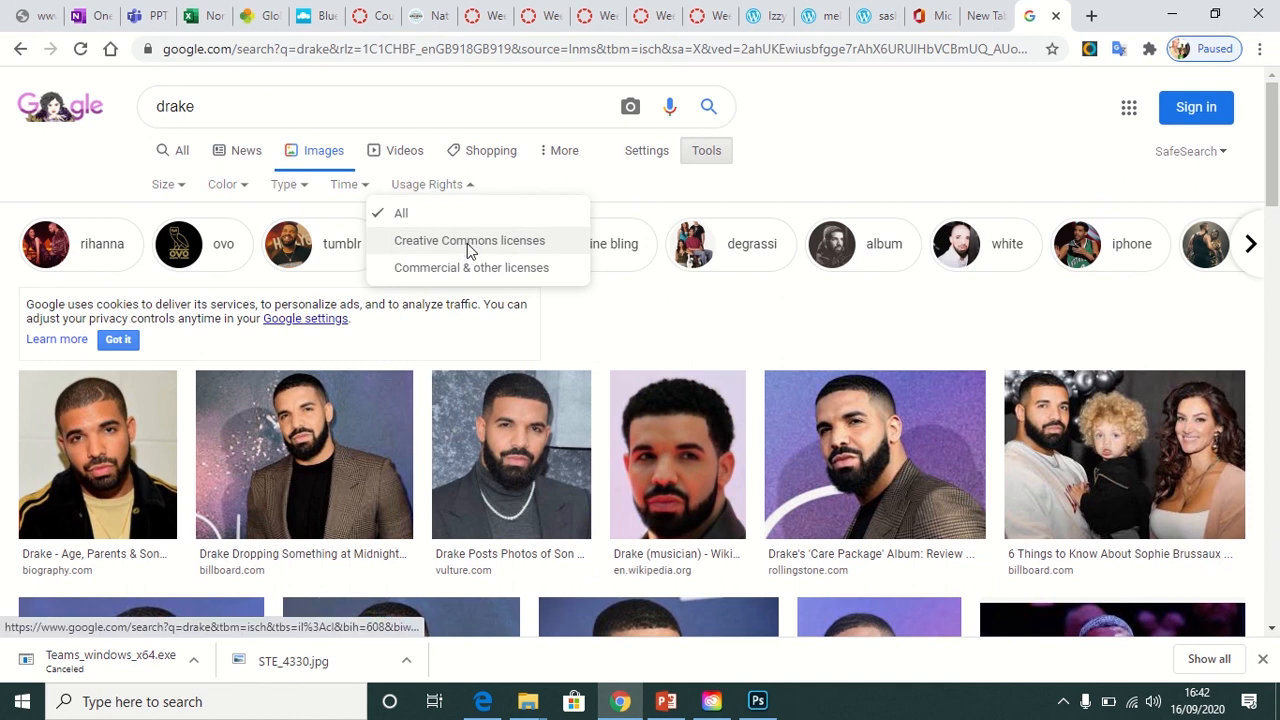
pyautogui.click(467, 243)
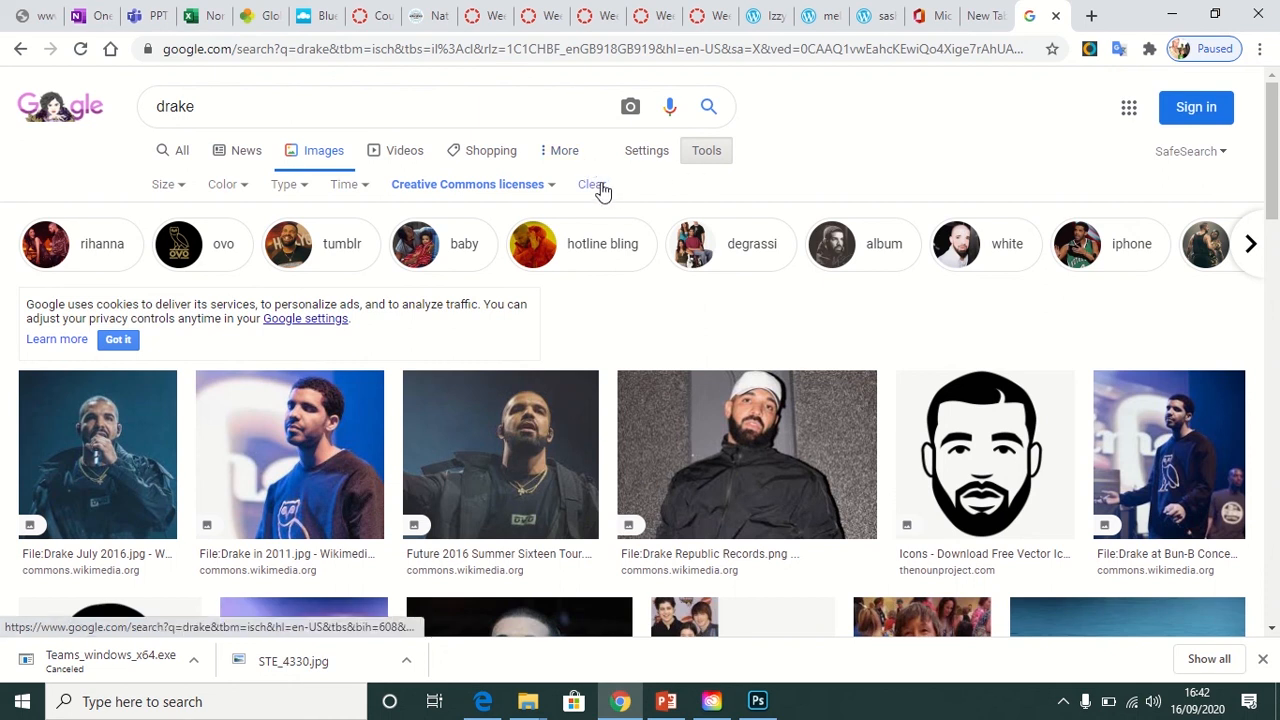
# Step: Preview the Drake Bluesfest image from the search results, closing the preview and returning to the filters
pyautogui.scroll(-2, 886, 534)
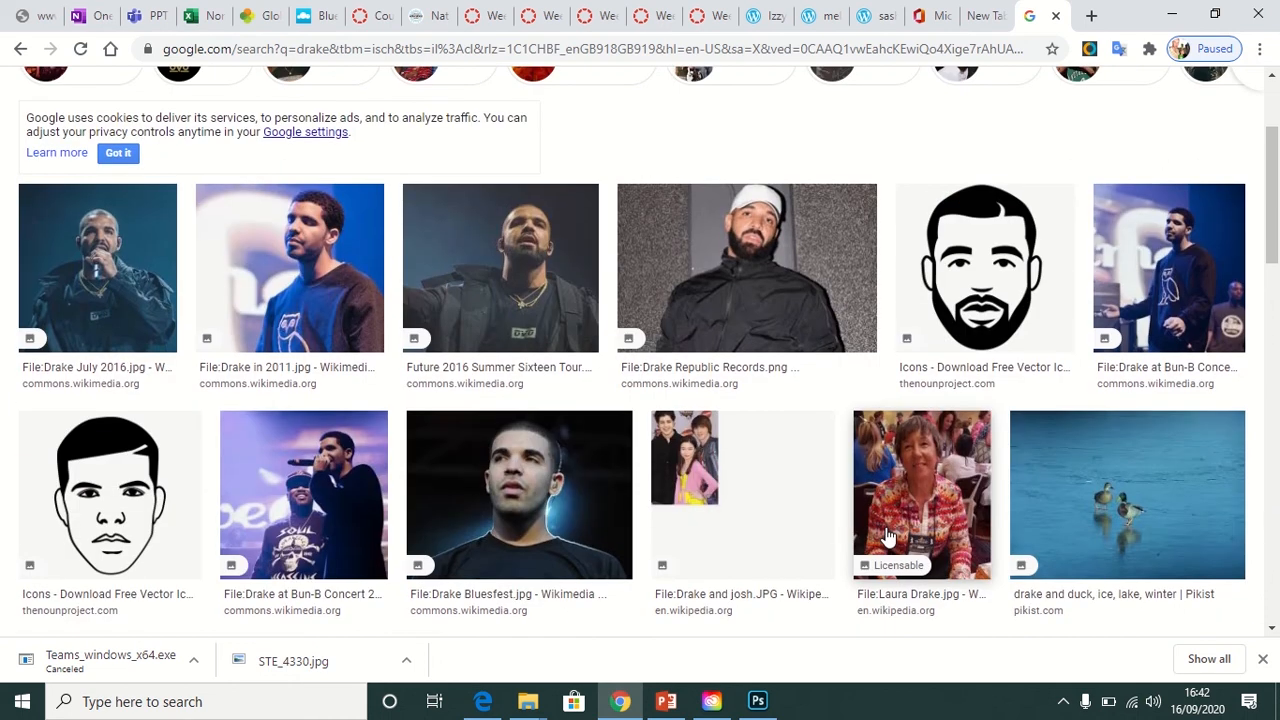
pyautogui.click(493, 482)
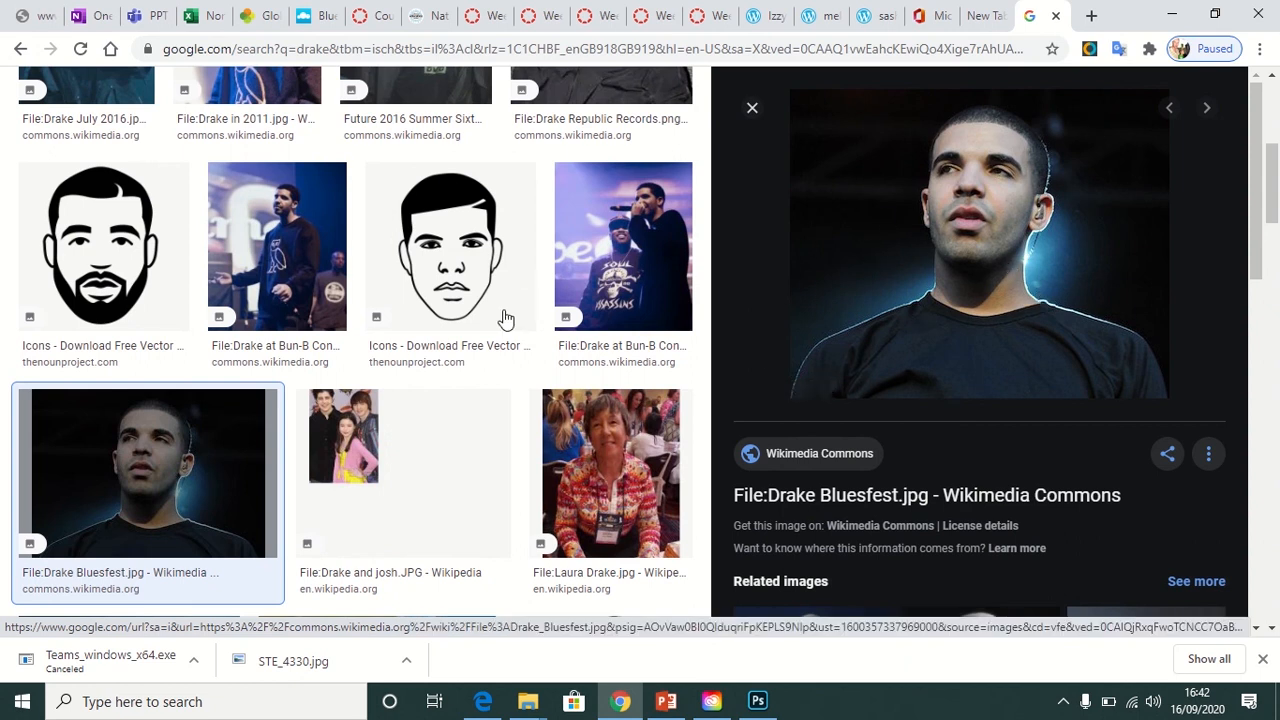
pyautogui.click(750, 105)
pyautogui.scroll(5, 591, 243)
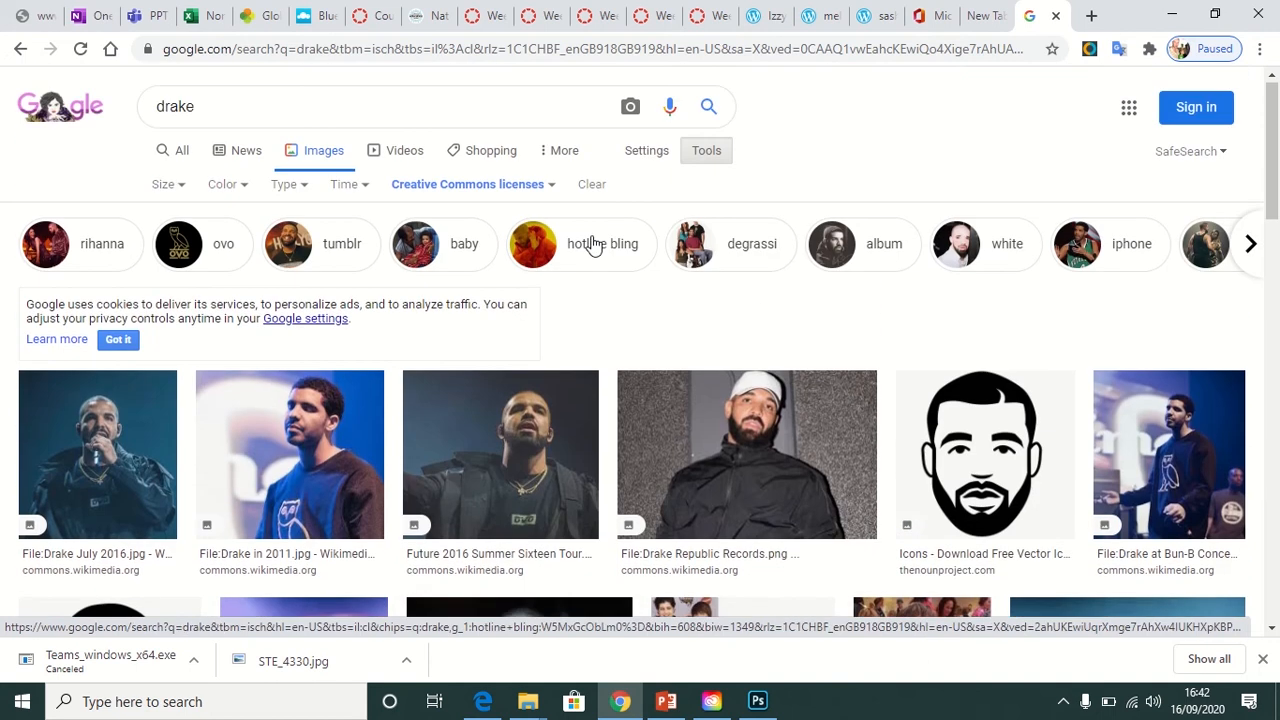
# Step: Examine the available usage rights, color, type, time and size filter options for the image results
pyautogui.click(553, 189)
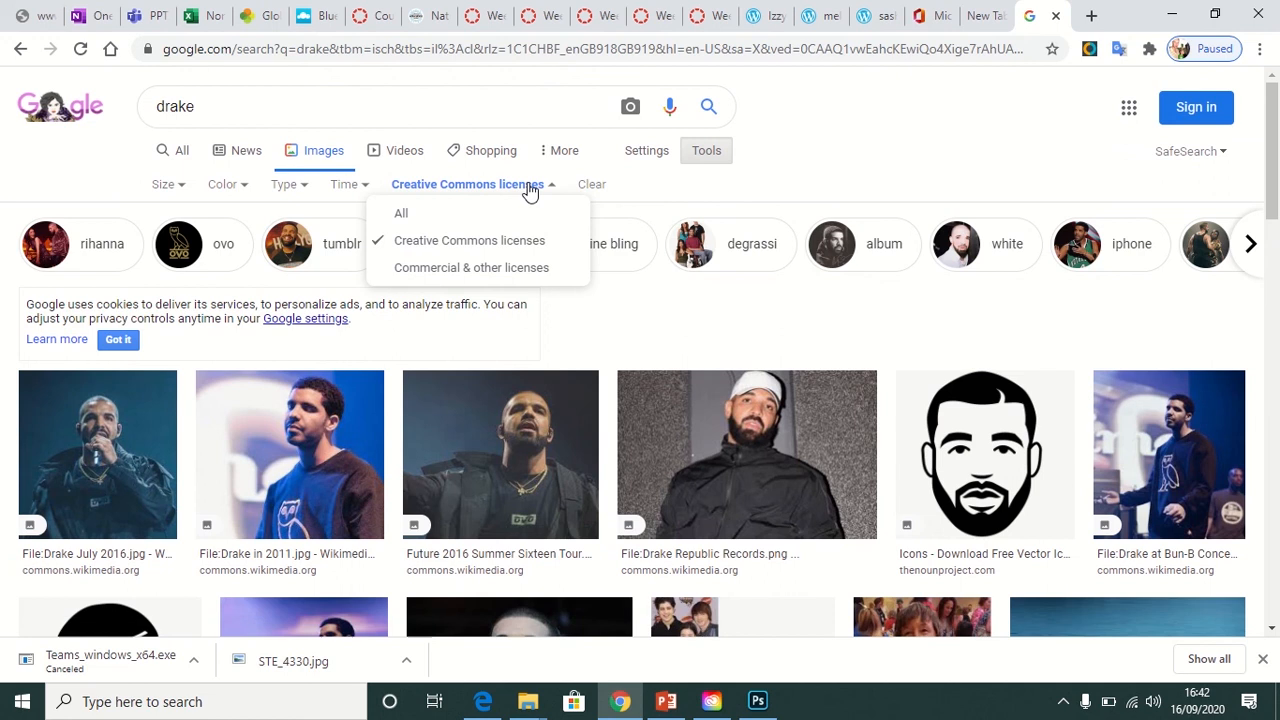
pyautogui.click(245, 192)
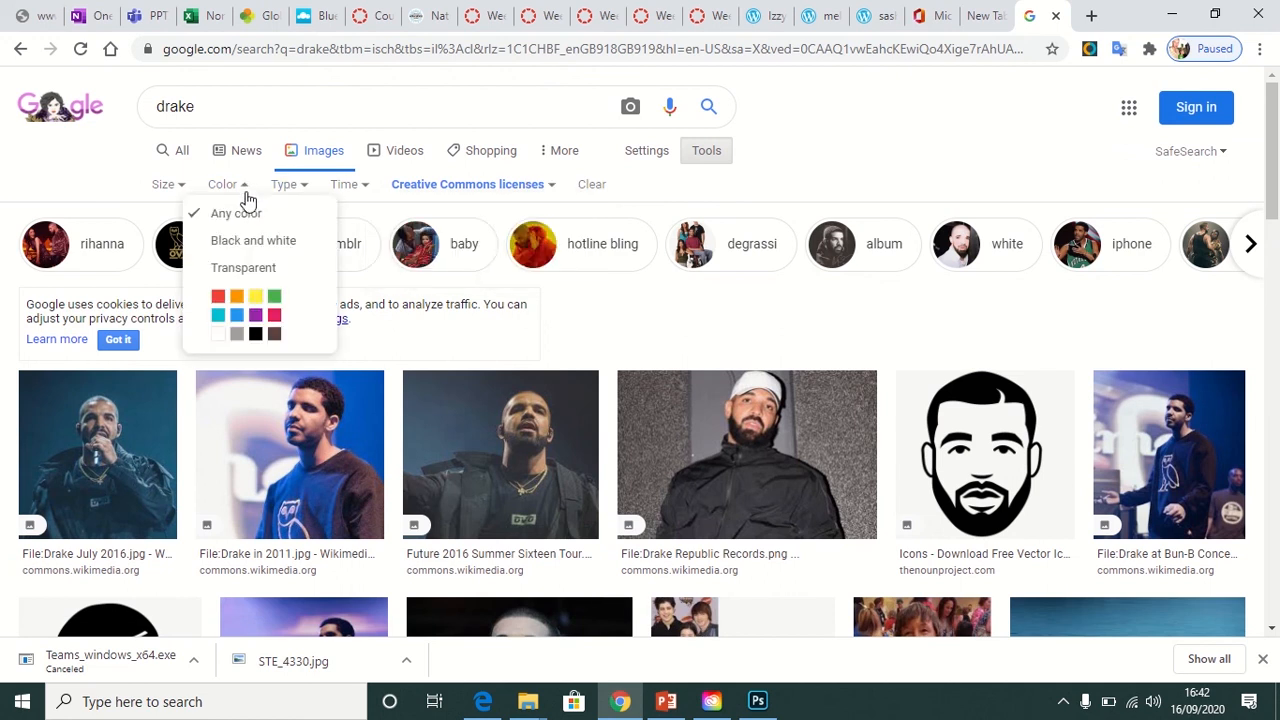
pyautogui.click(290, 186)
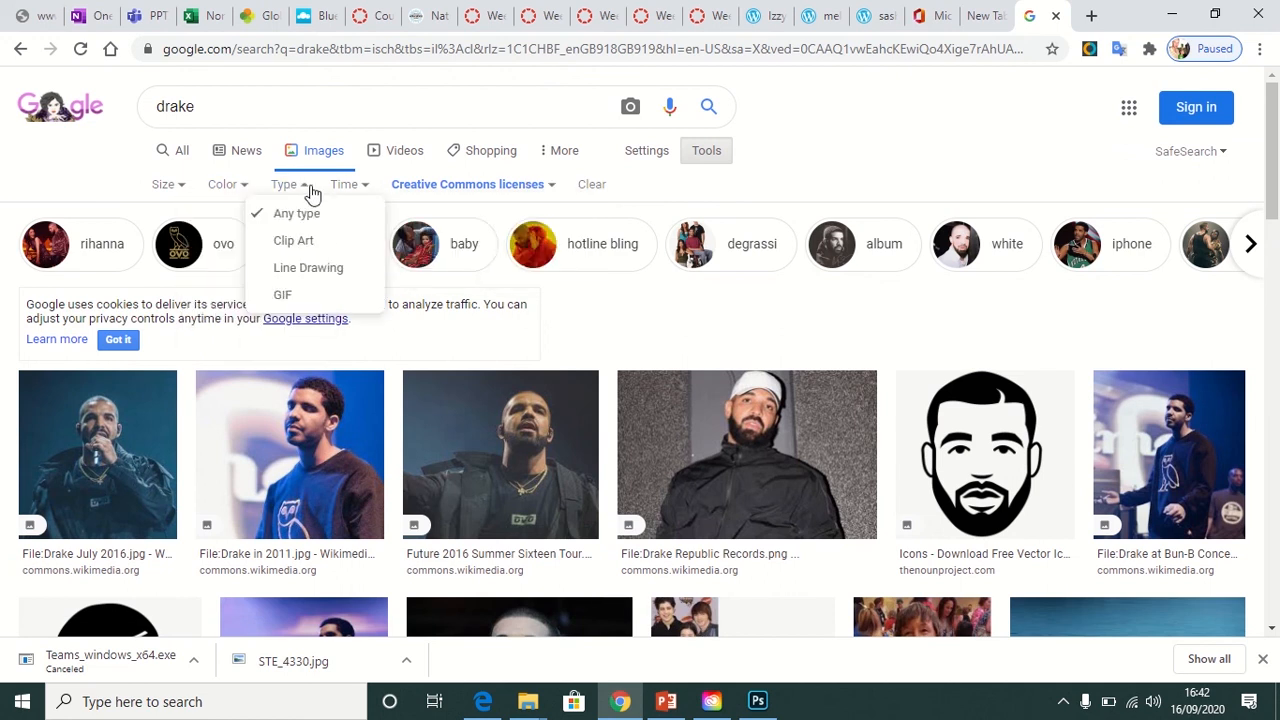
pyautogui.click(362, 190)
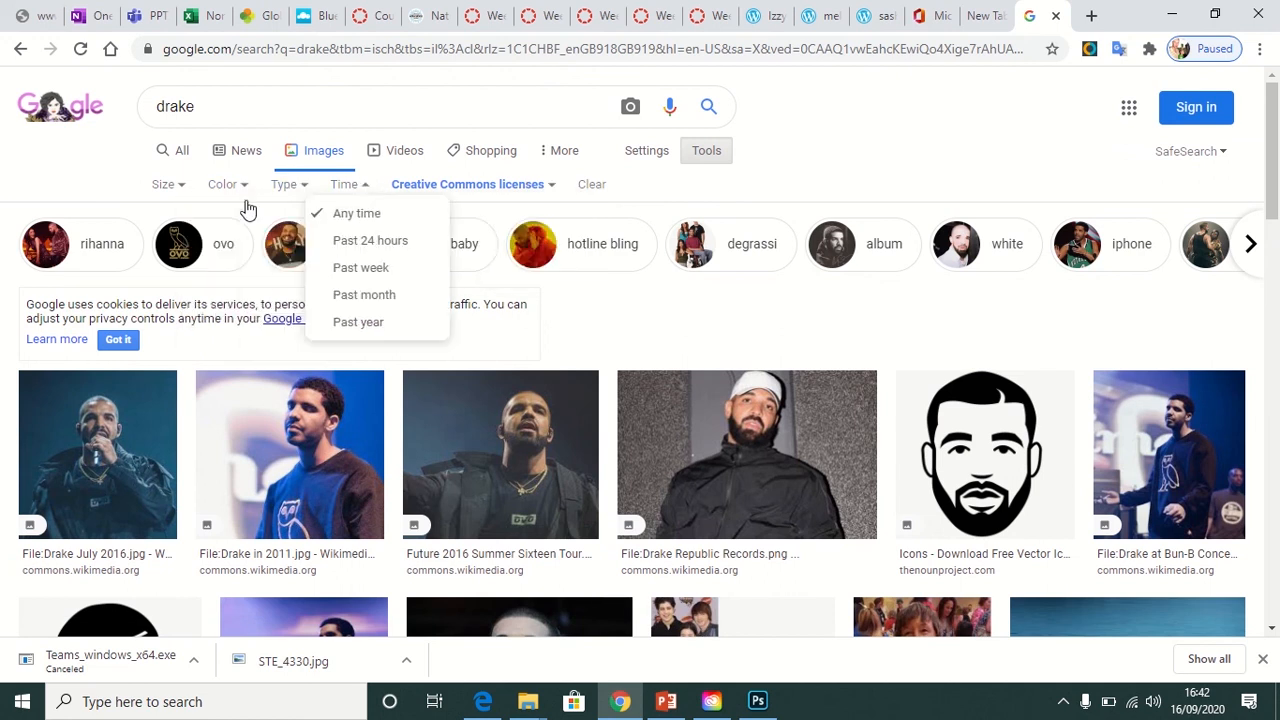
pyautogui.click(182, 192)
pyautogui.click(242, 190)
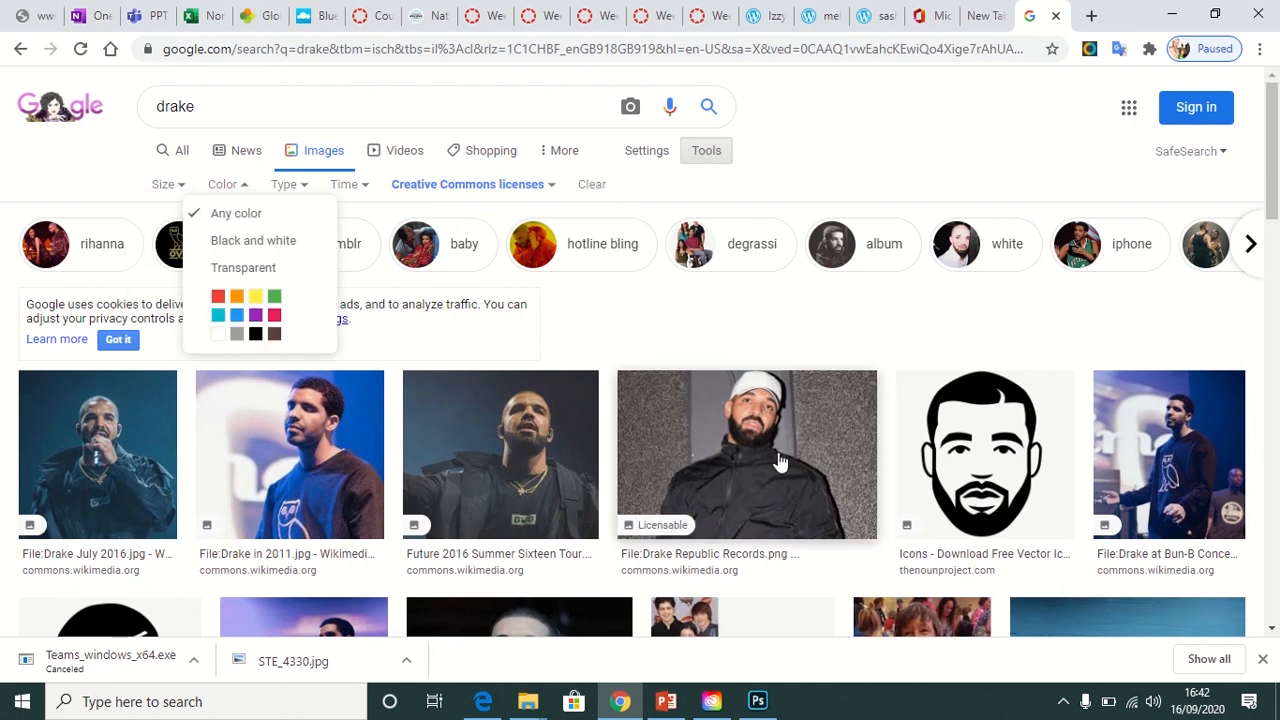
# Step: Open the Wikimedia Commons source page of the Drake Bluesfest image from the search results
pyautogui.scroll(-4, 778, 458)
pyautogui.click(521, 343)
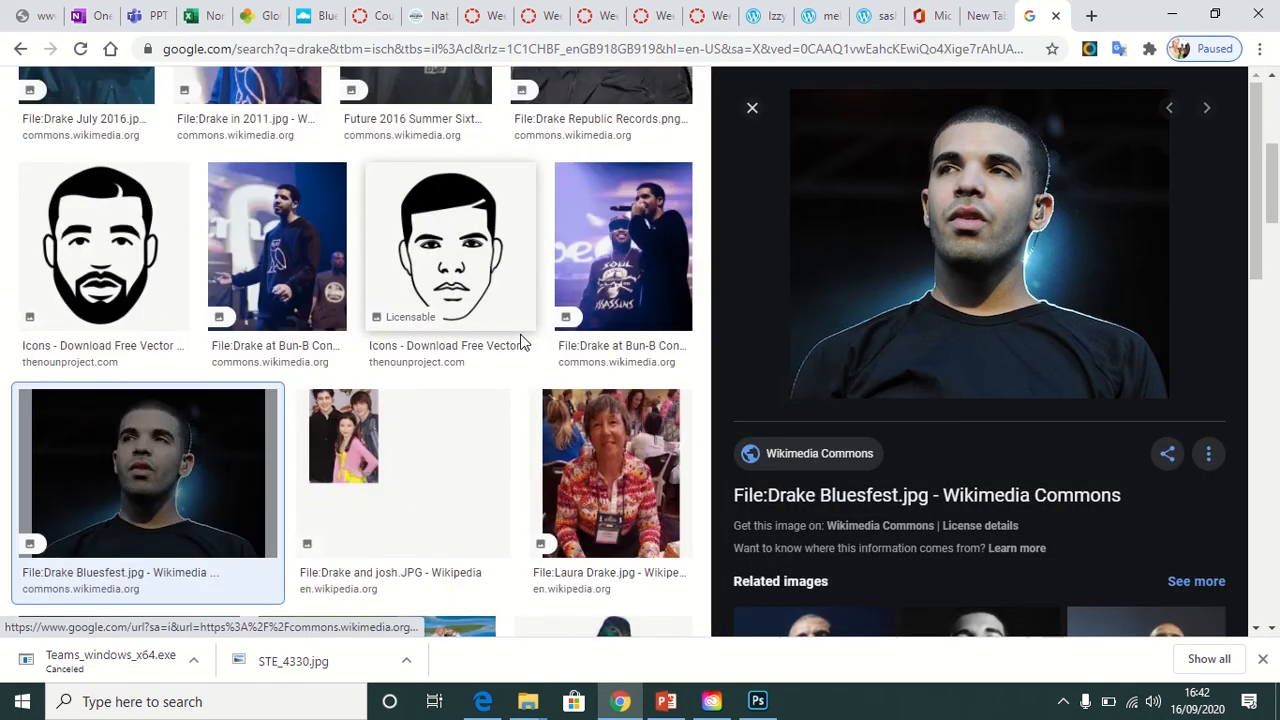
pyautogui.click(898, 265)
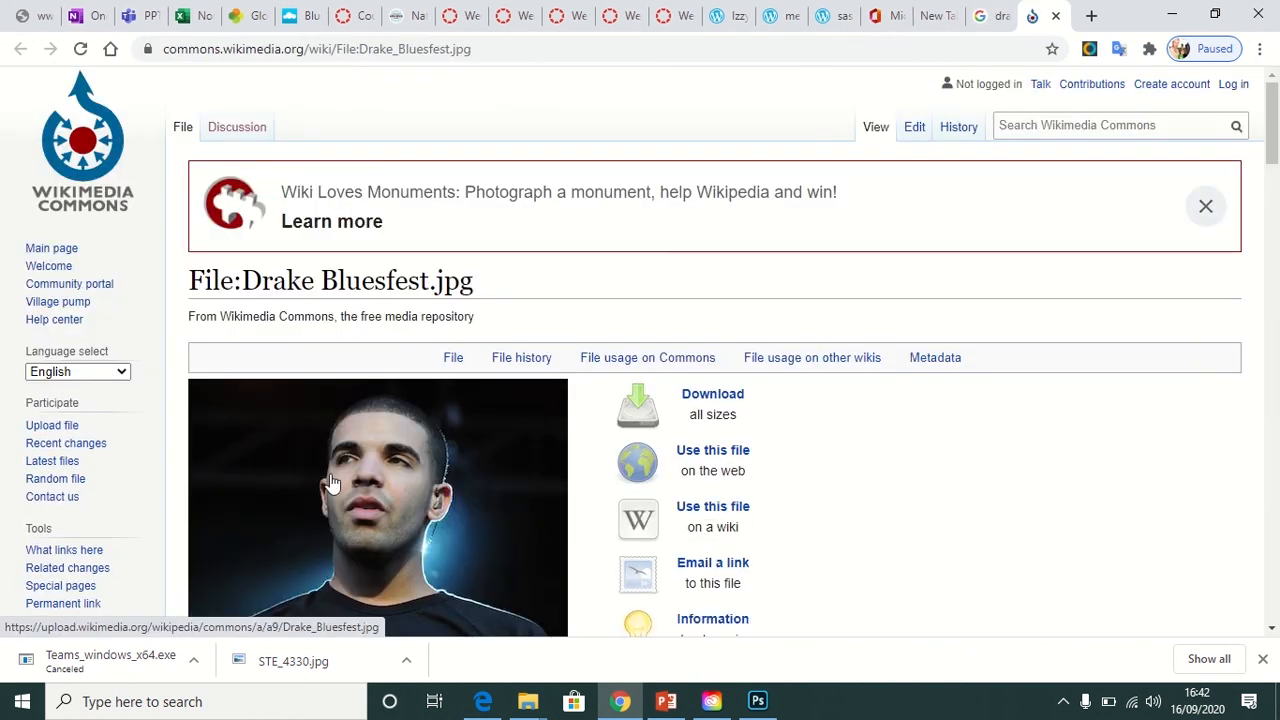
# Step: Start saving the Drake Bluesfest image to the computer and create a folder named Collage Assets inside Pictures
pyautogui.rightClick(333, 484)
pyautogui.click(450, 382)
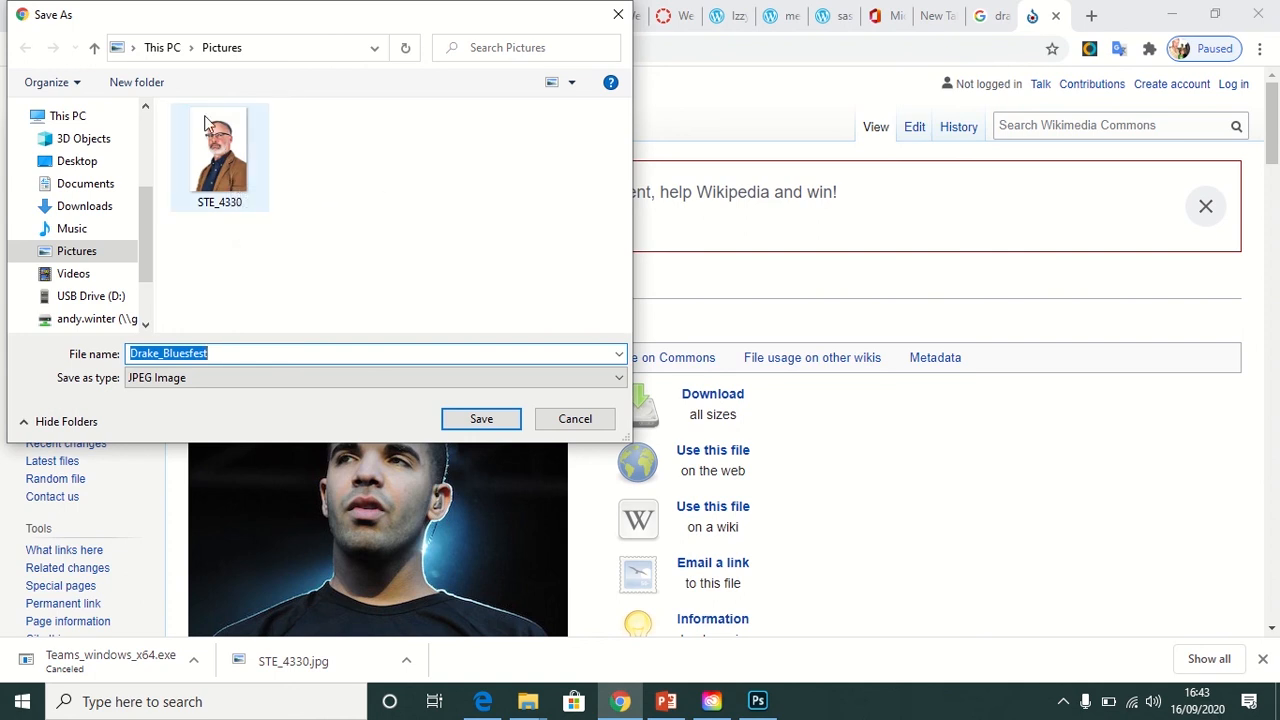
pyautogui.click(122, 86)
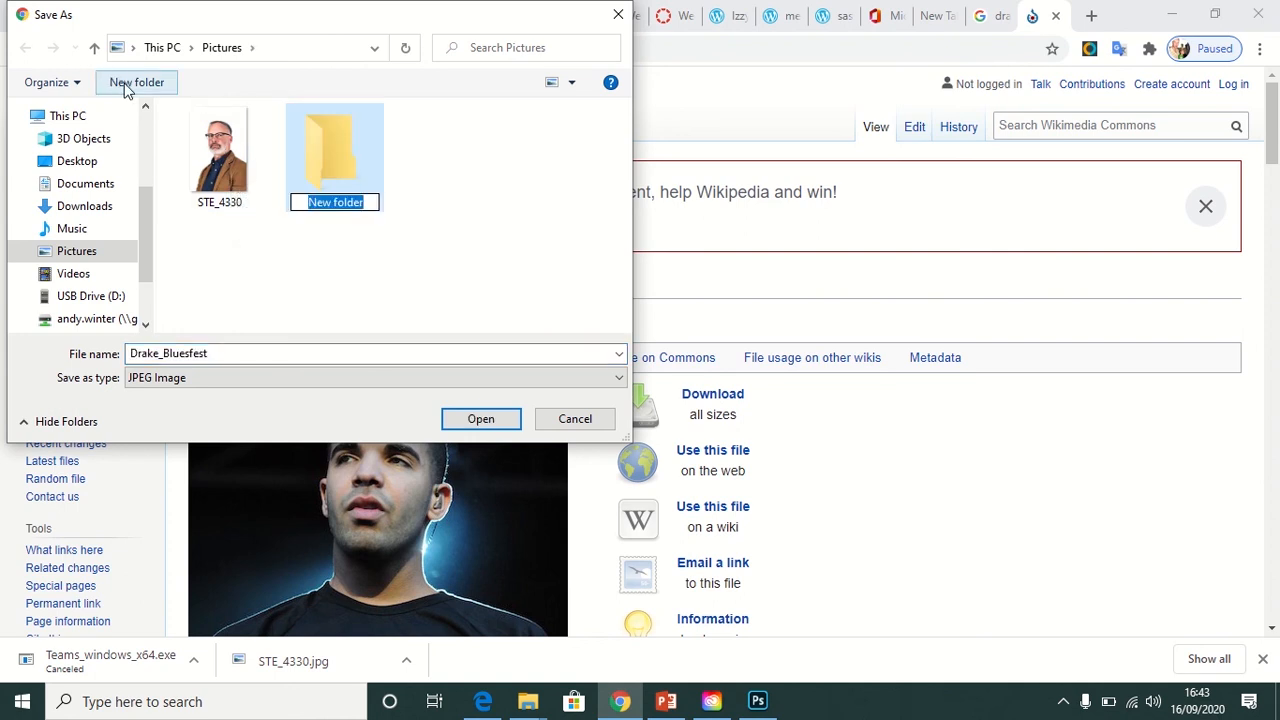
pyautogui.write('C')
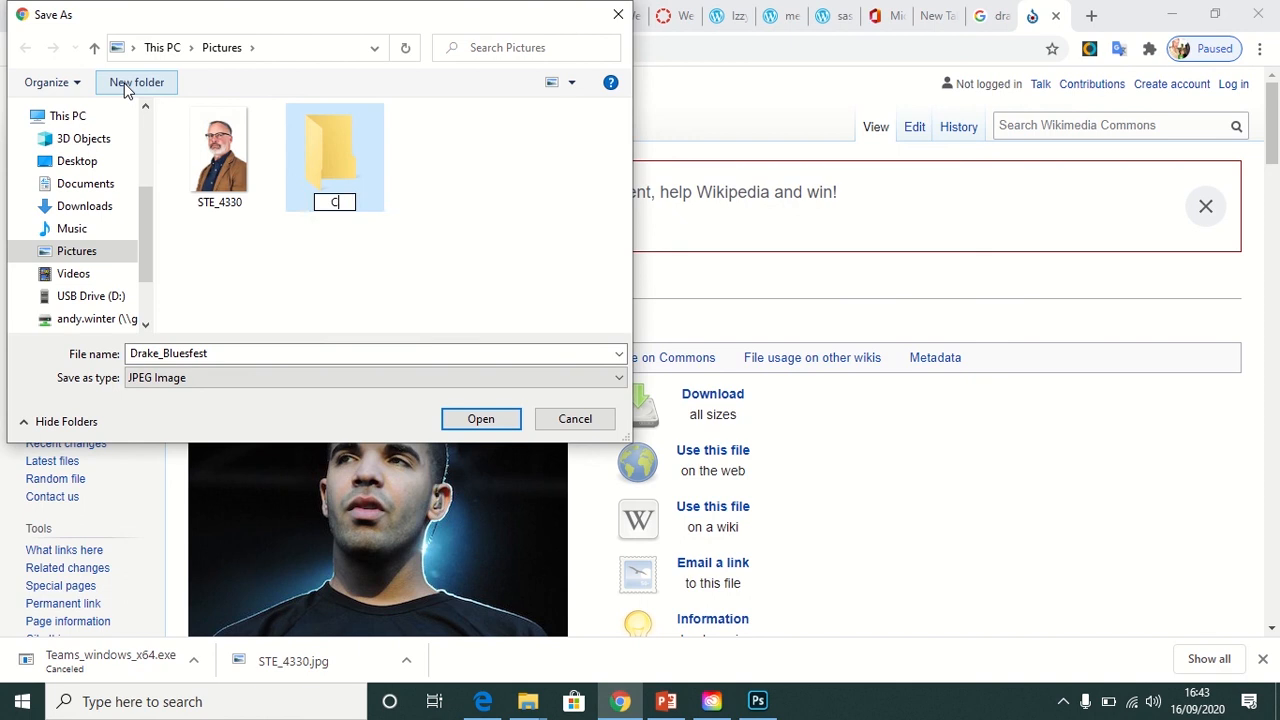
pyautogui.write('ollage ')
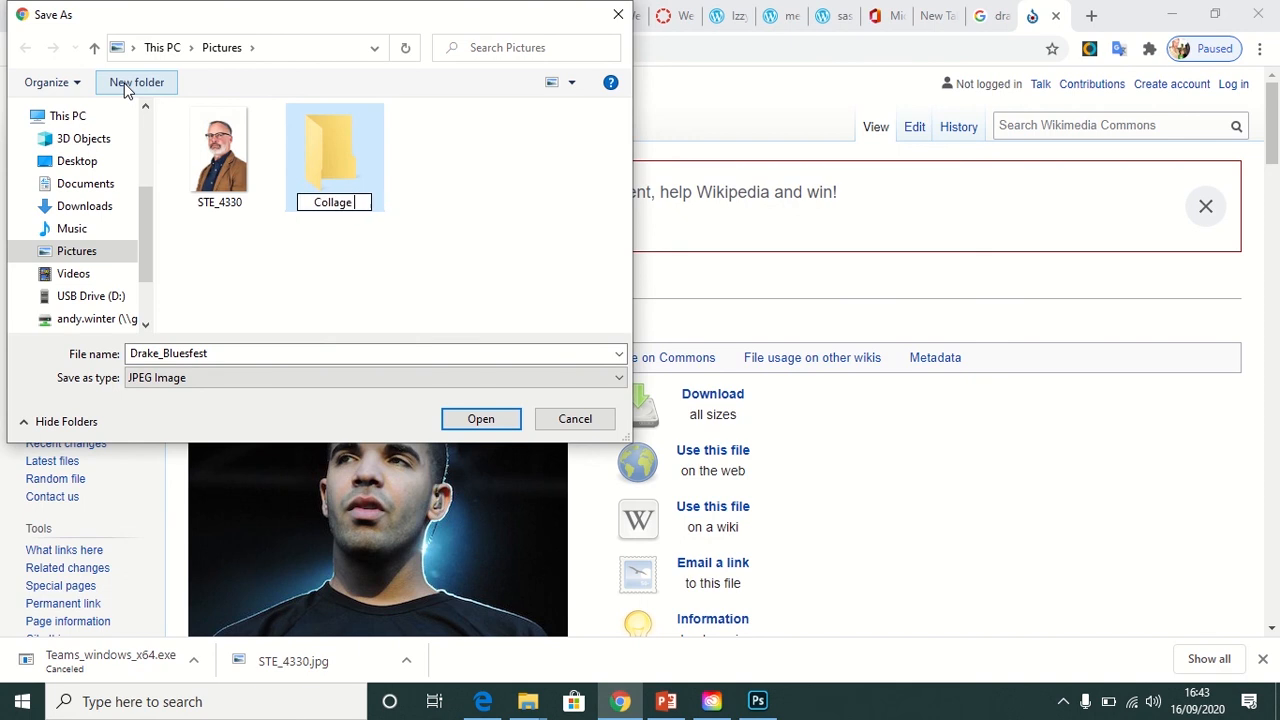
pyautogui.write('Asset')
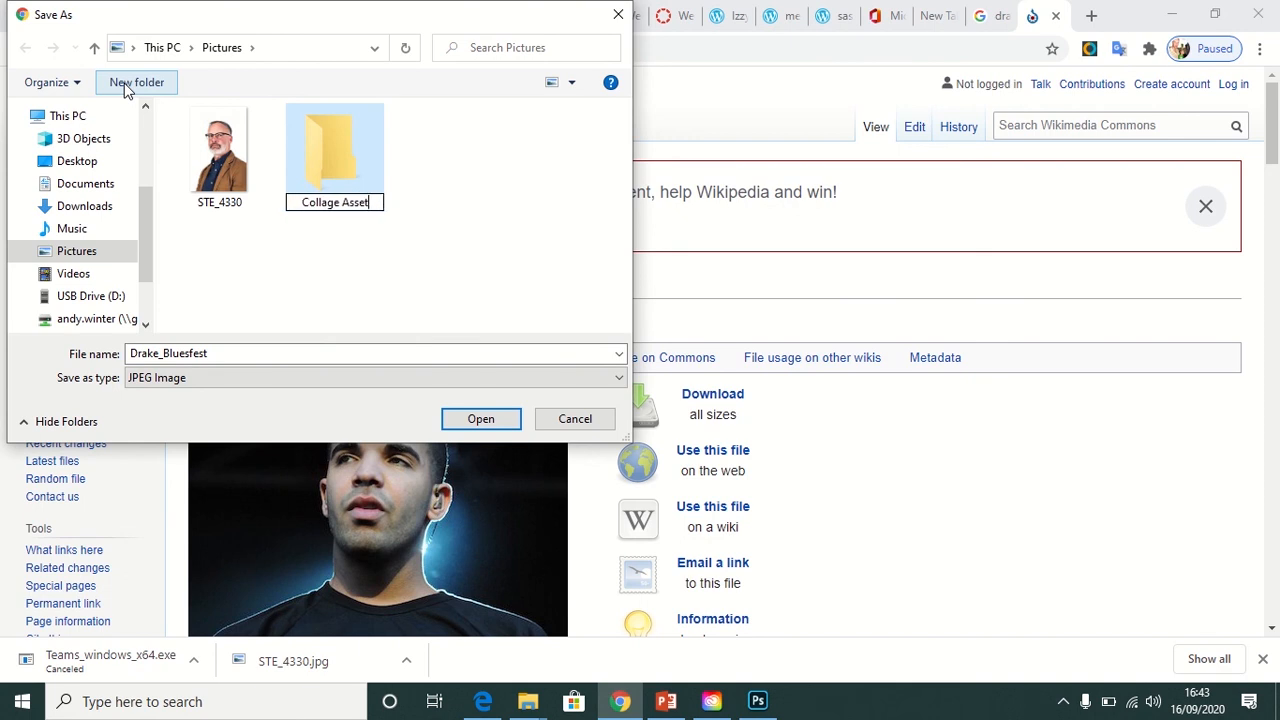
pyautogui.write('s')
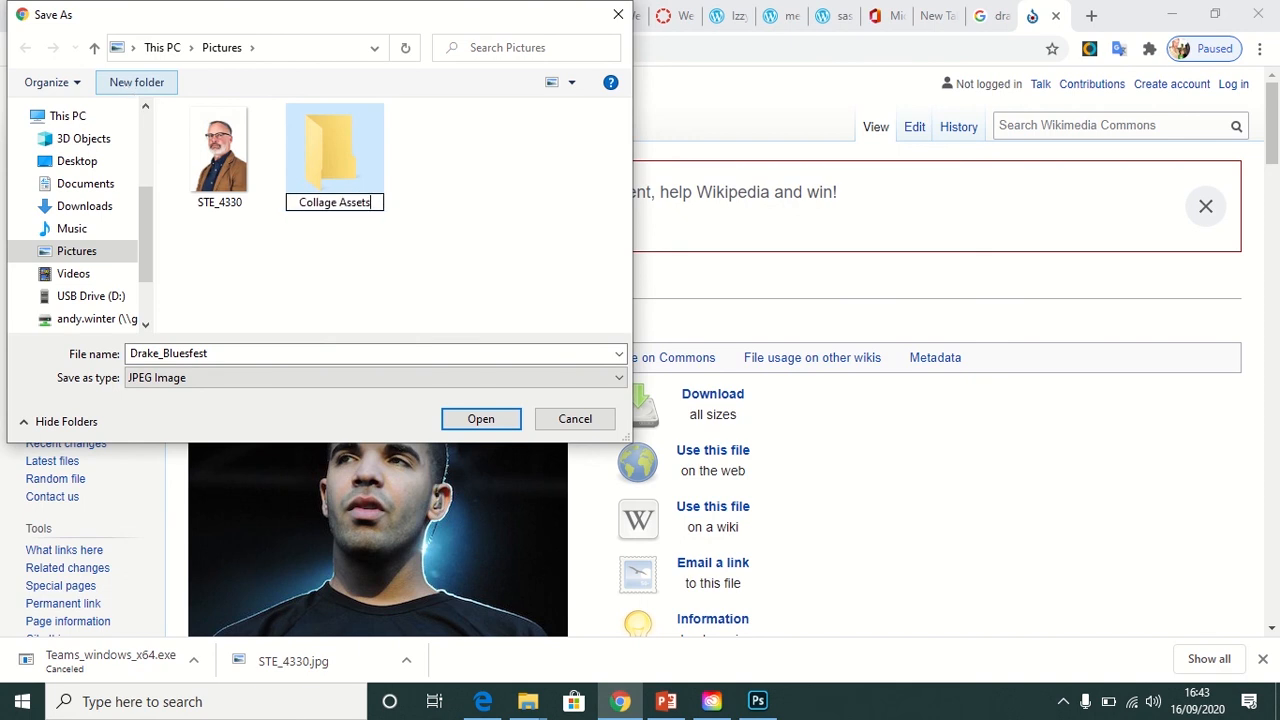
pyautogui.press('Return')
# Step: Save the image as the JPEG file Drake_Bluesfest in the Collage Assets folder
pyautogui.click(490, 425)
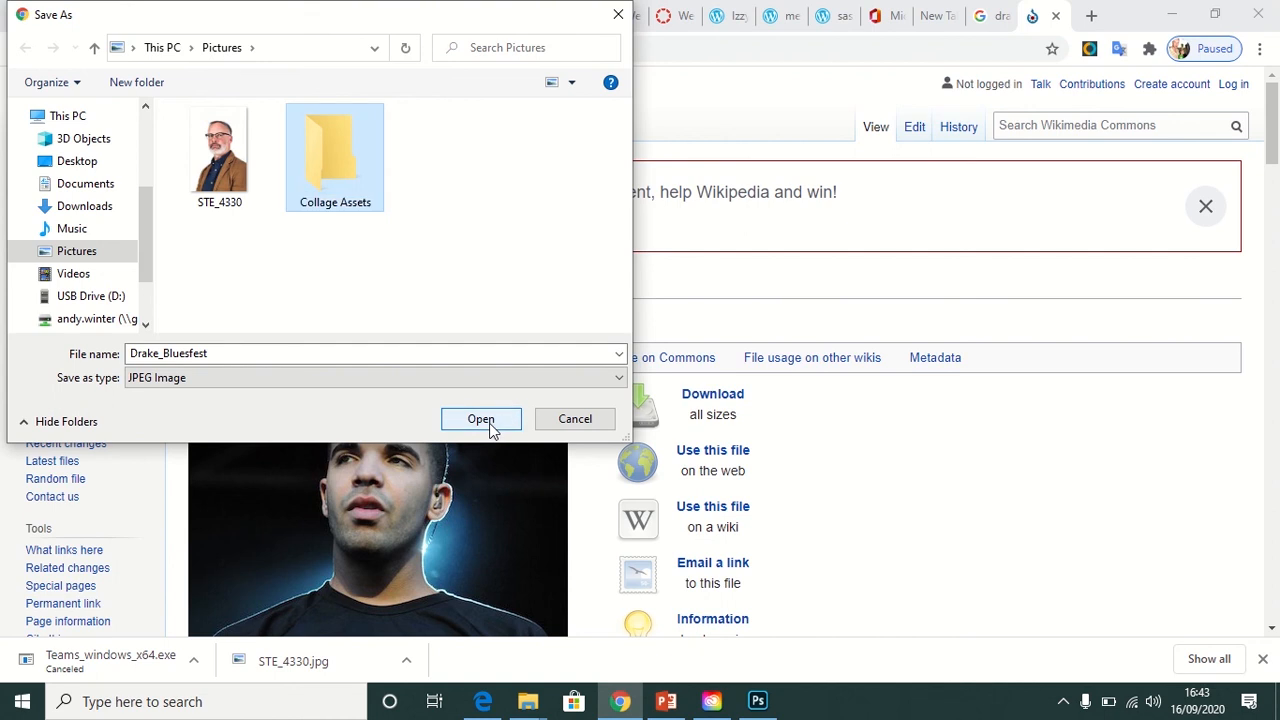
pyautogui.doubleClick(347, 158)
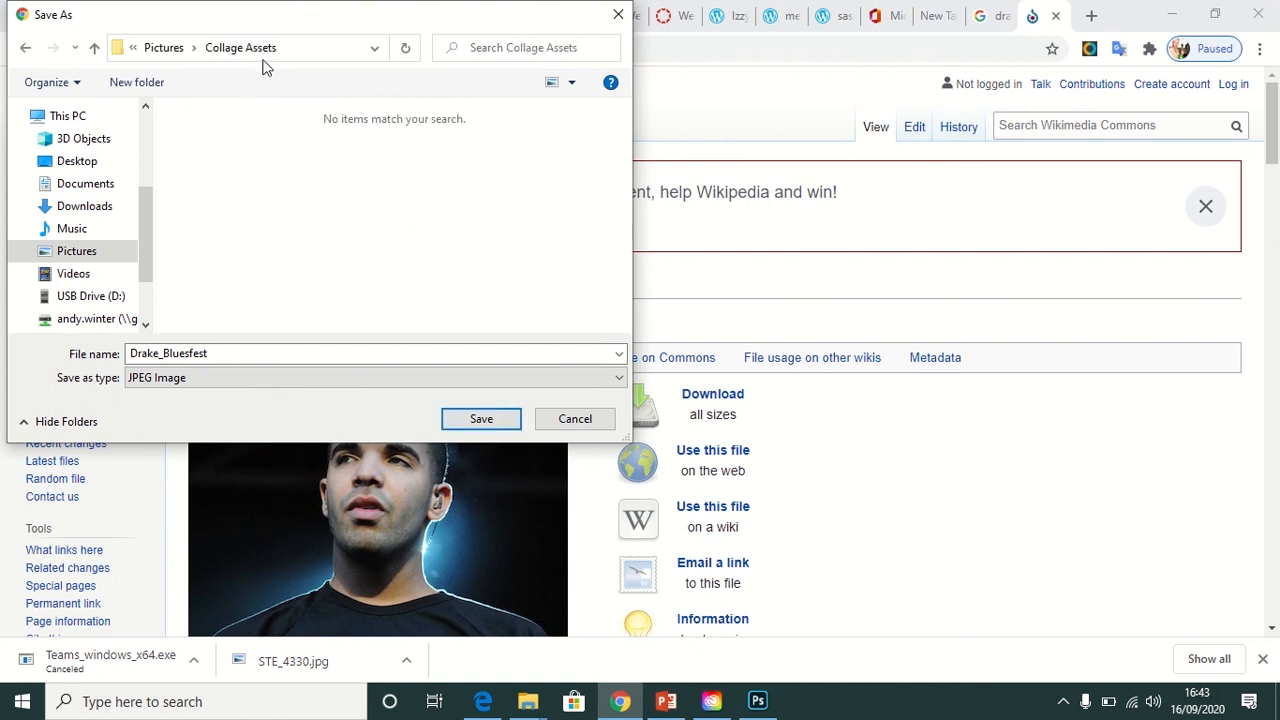
pyautogui.click(481, 419)
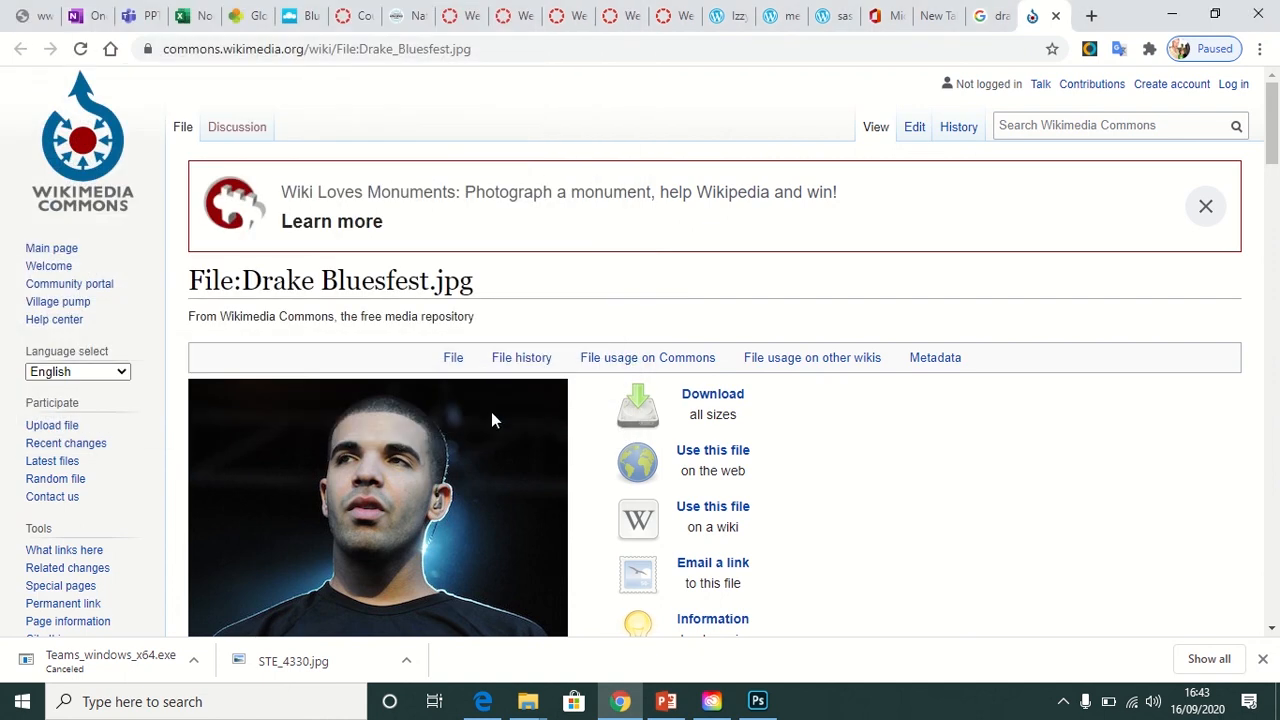
# Step: Switch to Photoshop and open the Drake_Bluesfest image from the Collage Assets folder in Pictures
pyautogui.click(757, 700)
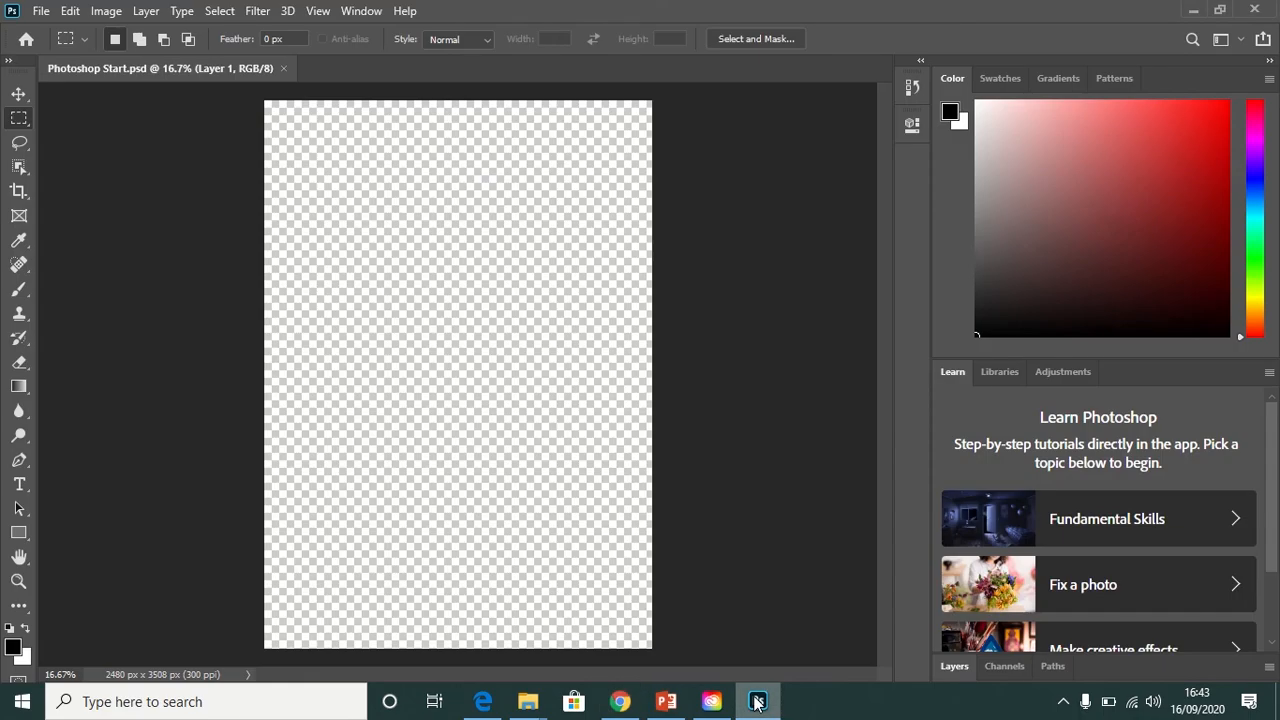
pyautogui.click(41, 10)
pyautogui.click(65, 52)
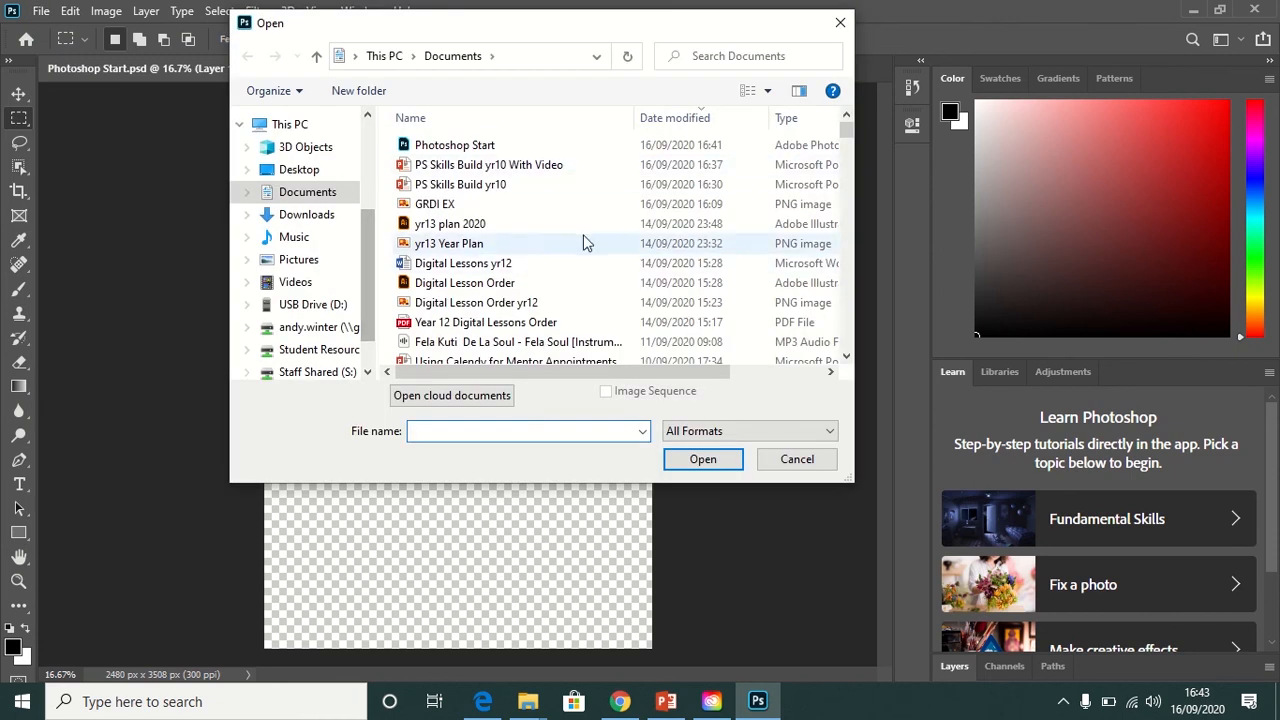
pyautogui.moveTo(847, 145); pyautogui.dragTo(846, 321)
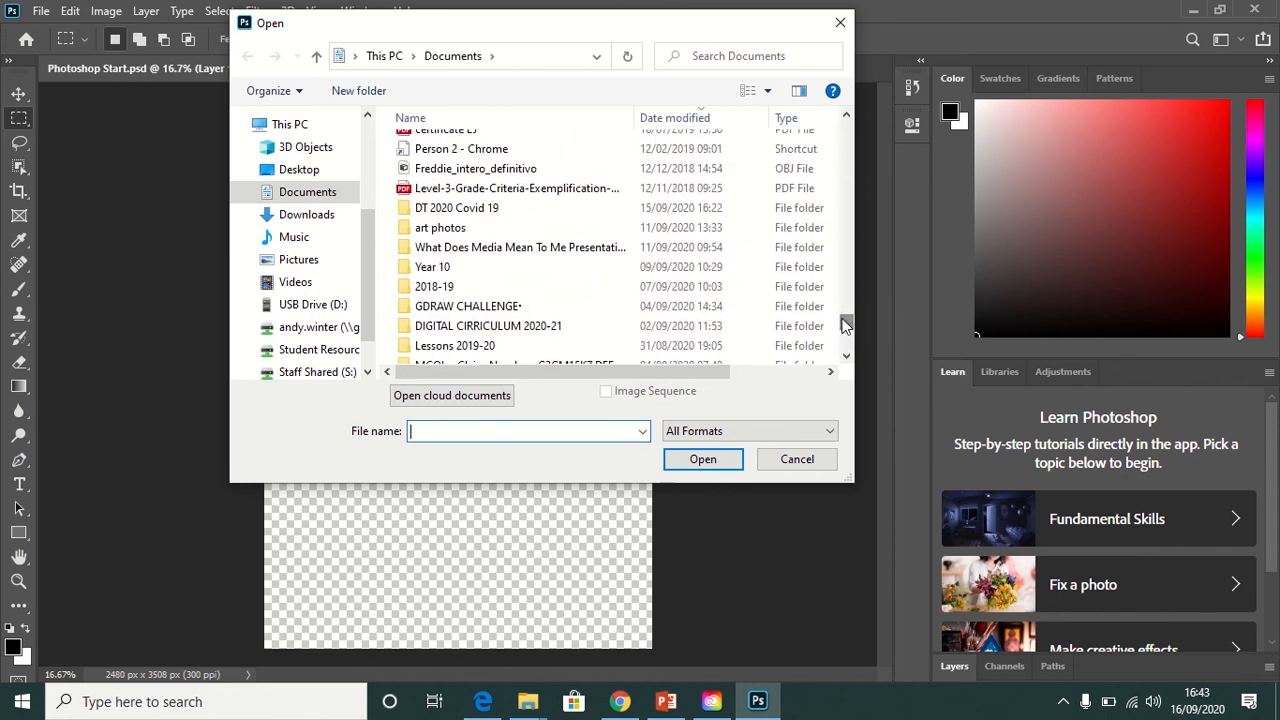
pyautogui.click(680, 122)
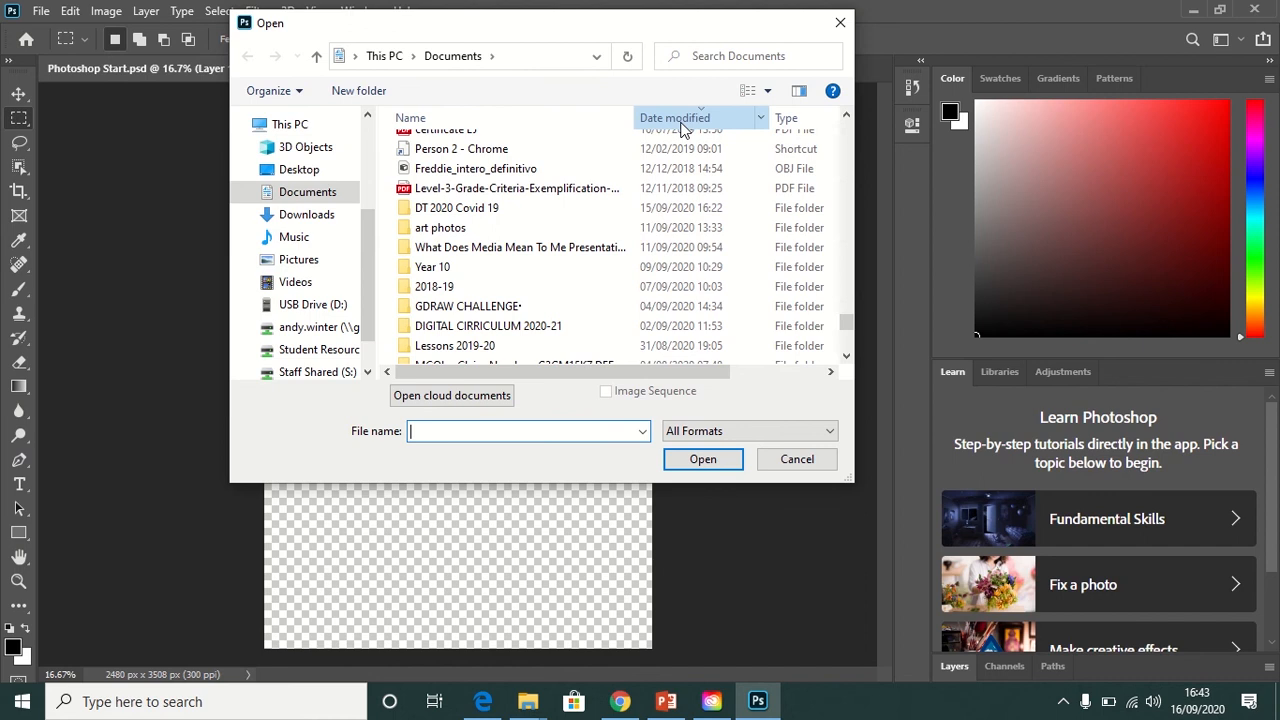
pyautogui.click(683, 119)
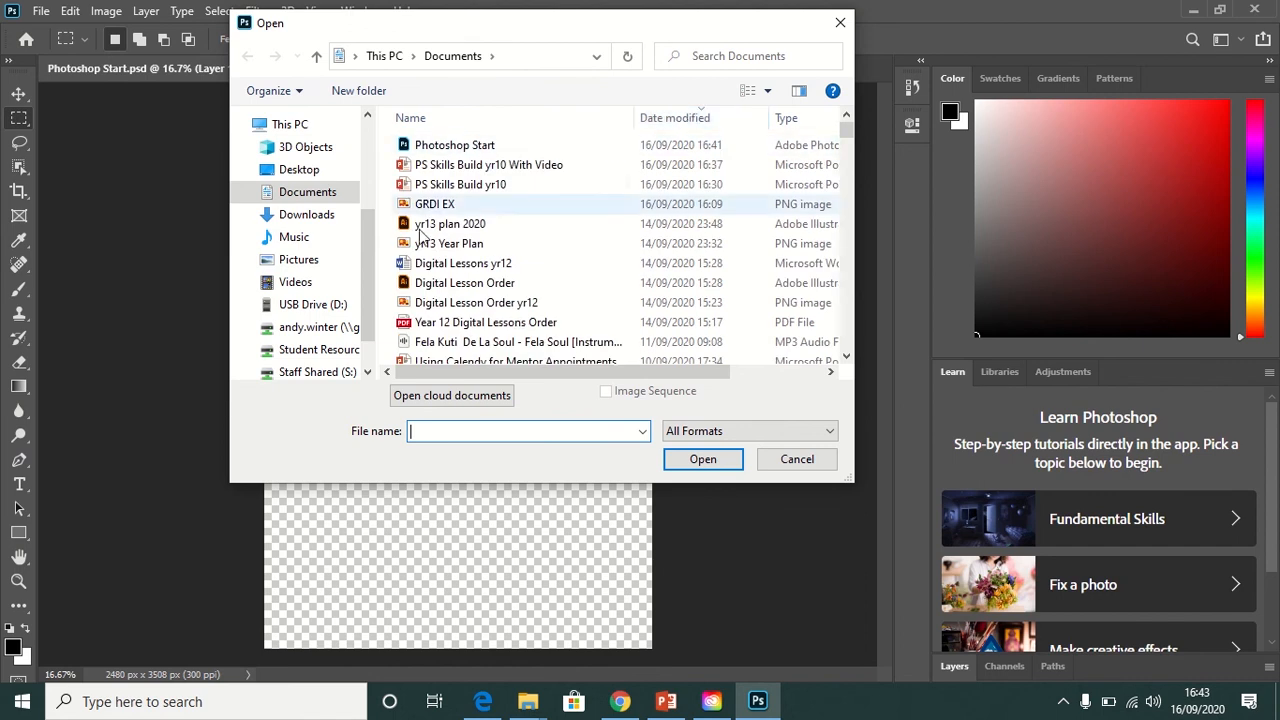
pyautogui.click(322, 261)
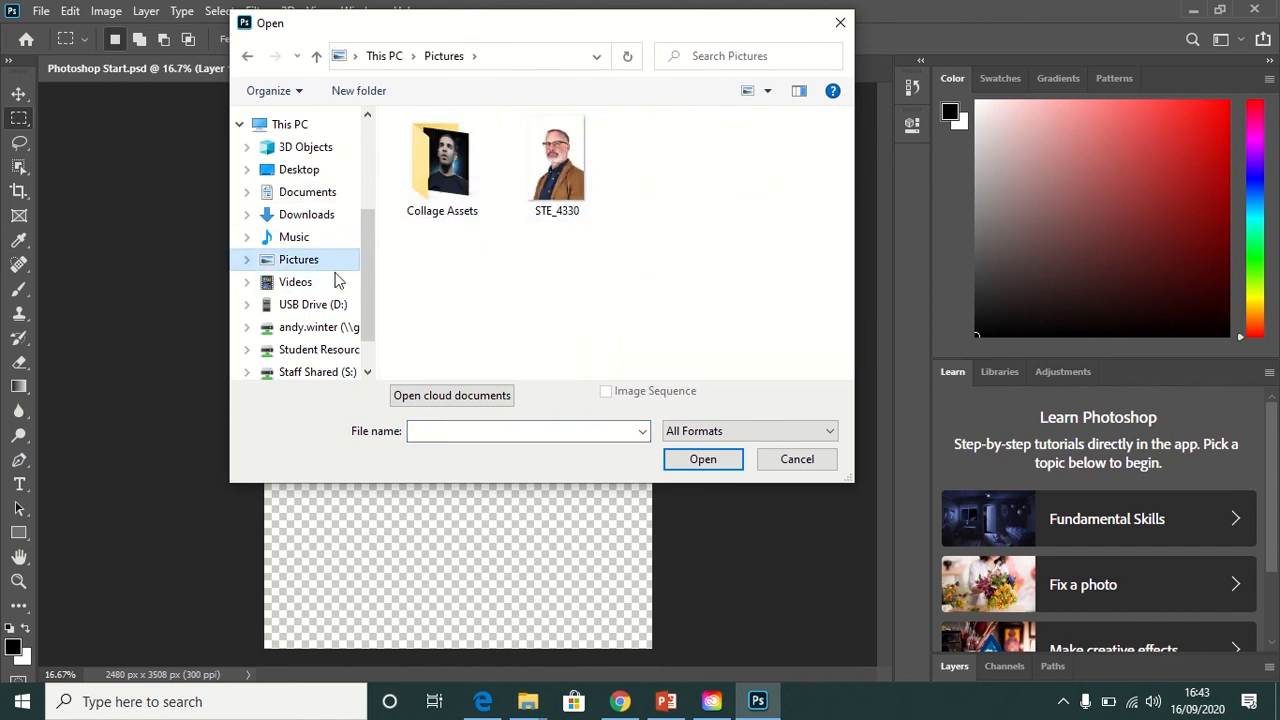
pyautogui.doubleClick(446, 175)
pyautogui.click(467, 188)
pyautogui.doubleClick(467, 193)
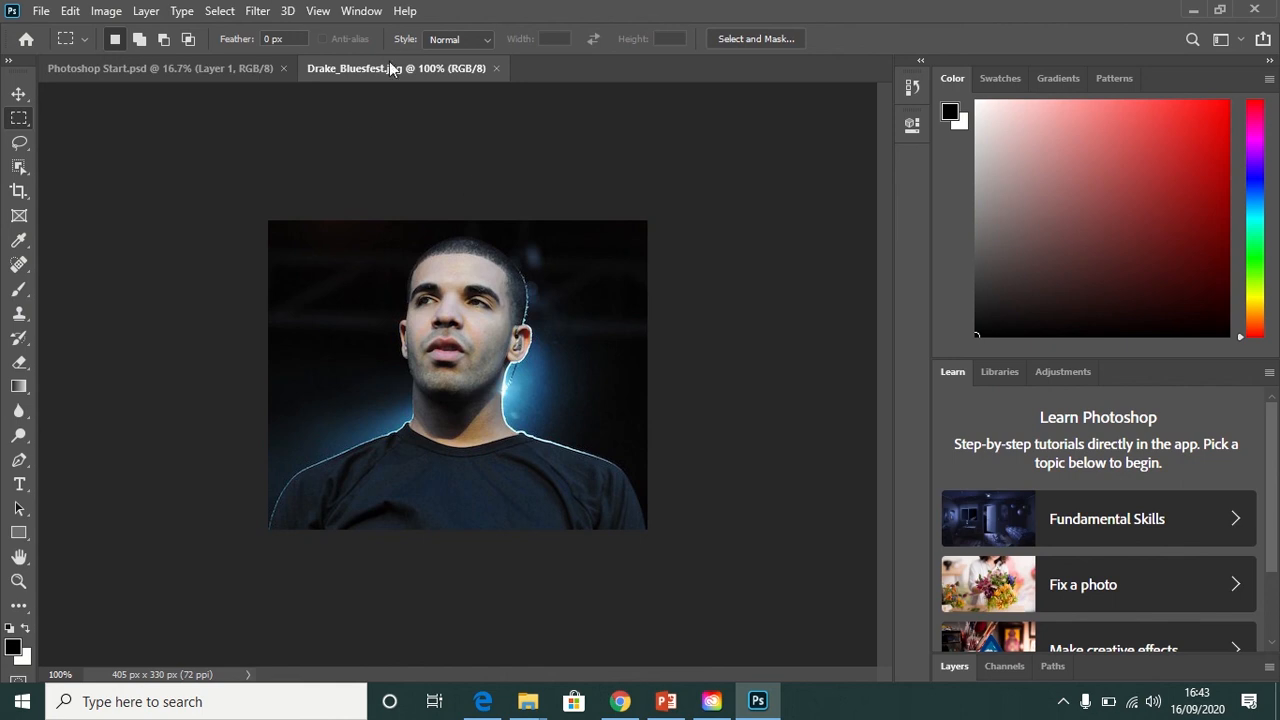
# Step: Undock the Drake_Bluesfest image into a floating window and place it over the upper right part of the Photoshop Start canvas
pyautogui.moveTo(379, 72); pyautogui.dragTo(223, 217)
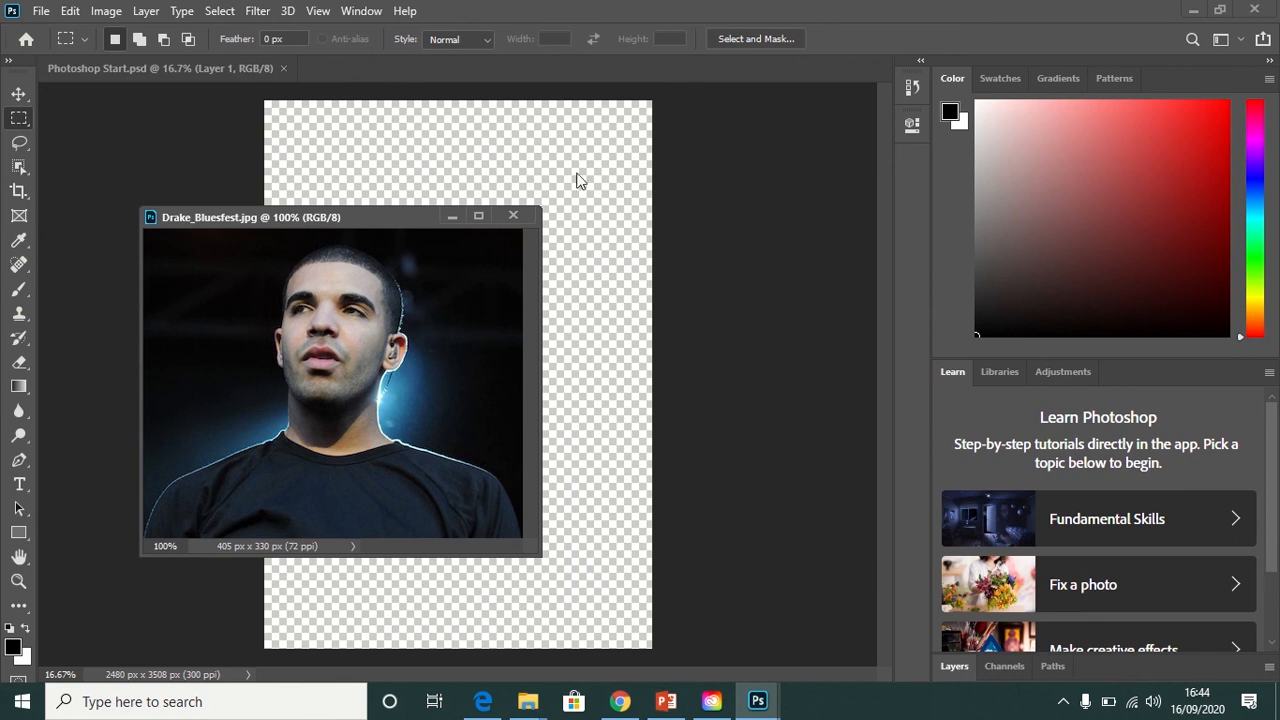
pyautogui.click(353, 154)
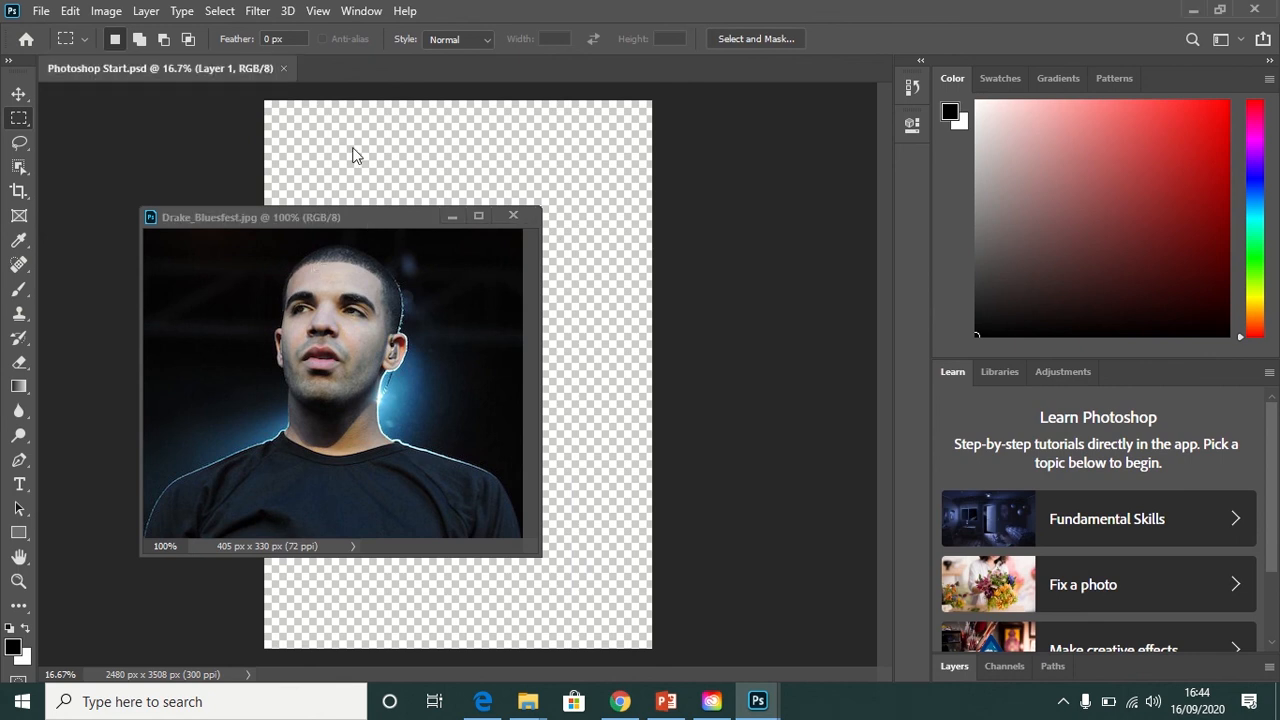
pyautogui.click(307, 218)
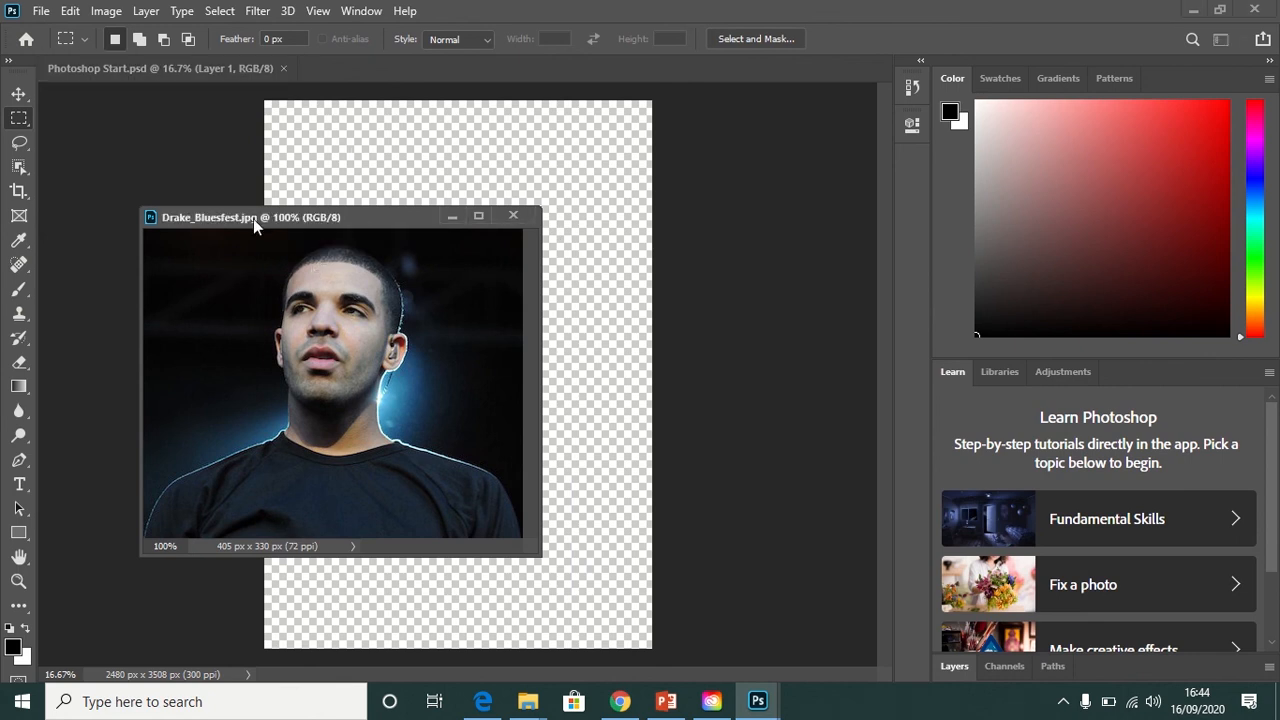
pyautogui.moveTo(252, 220); pyautogui.dragTo(548, 176)
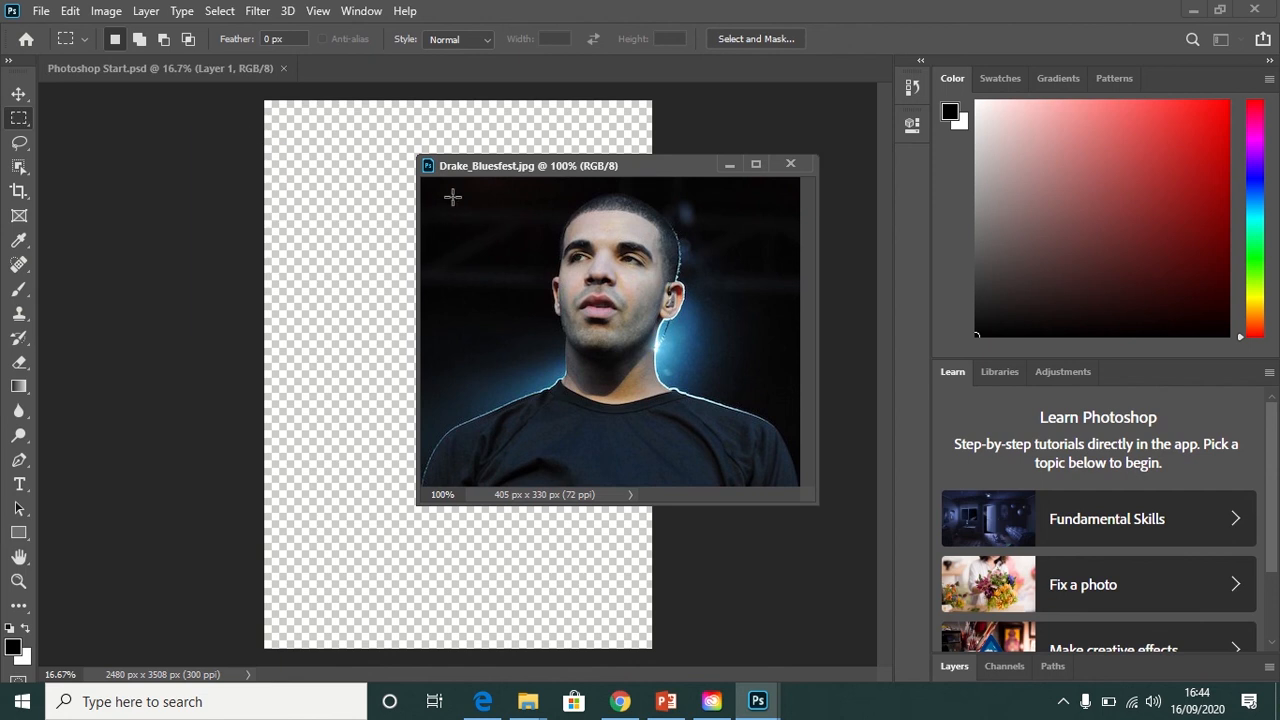
# Step: Select almost the entire Drake_Bluesfest image with the Rectangular Marquee and copy the selection
pyautogui.moveTo(429, 186); pyautogui.dragTo(785, 483)
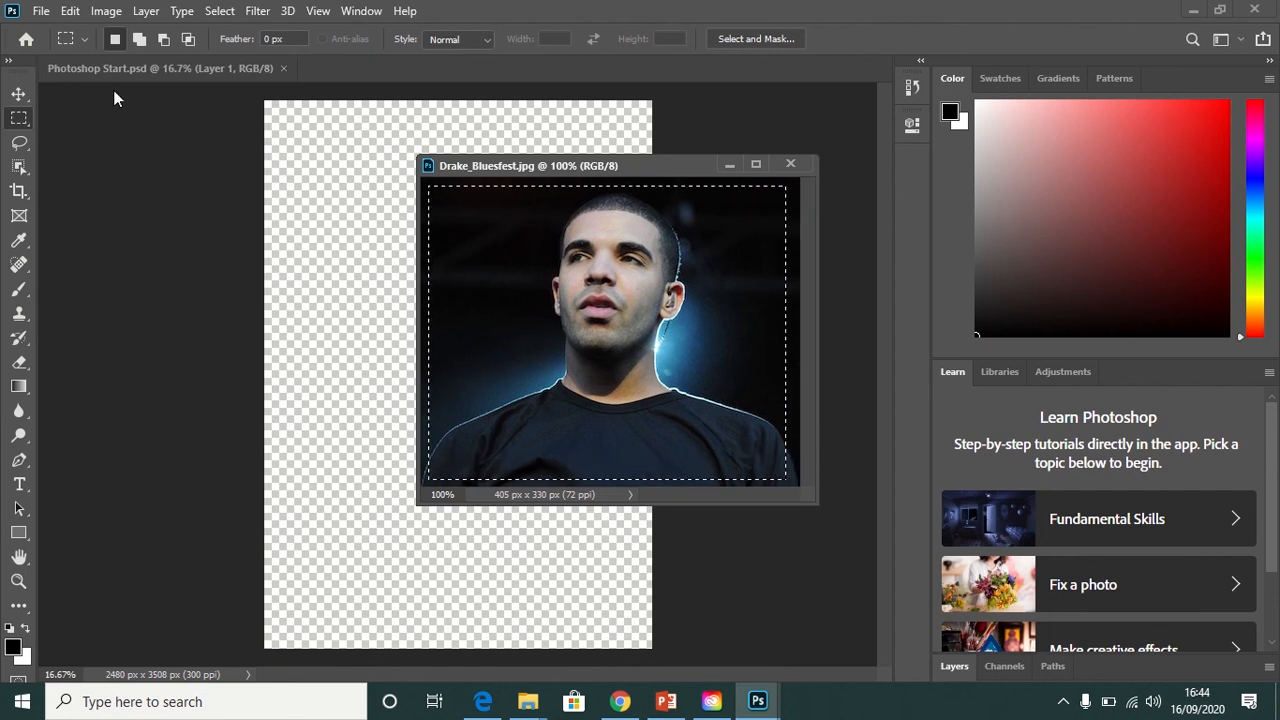
pyautogui.click(72, 12)
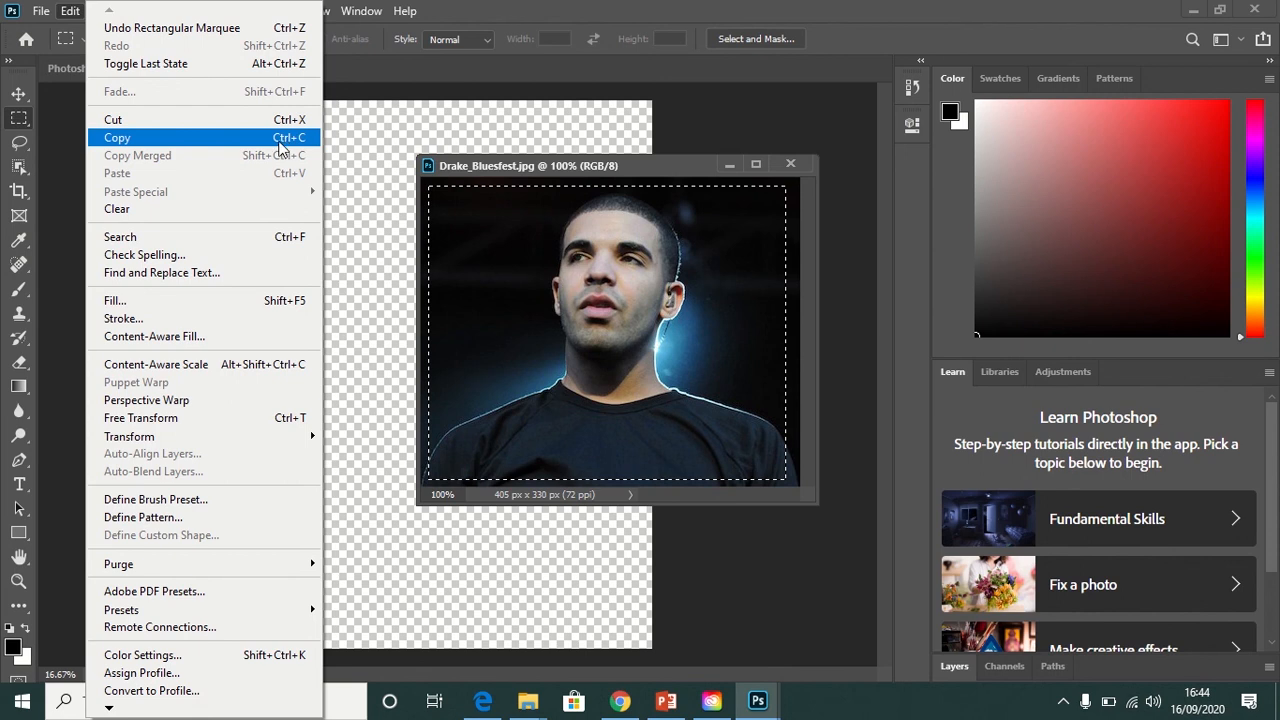
pyautogui.click(281, 147)
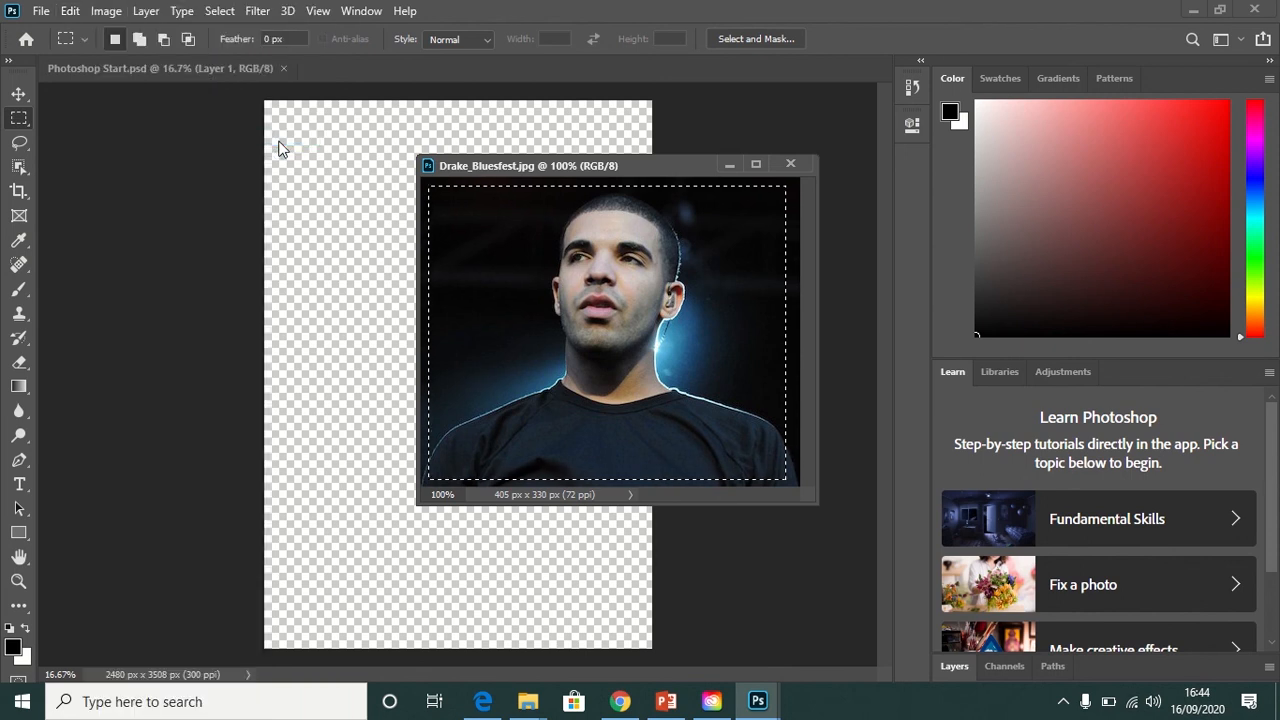
# Step: Minimise the floating Drake_Bluesfest image and paste the copied selection into the Photoshop Start document
pyautogui.click(257, 288)
pyautogui.click(728, 163)
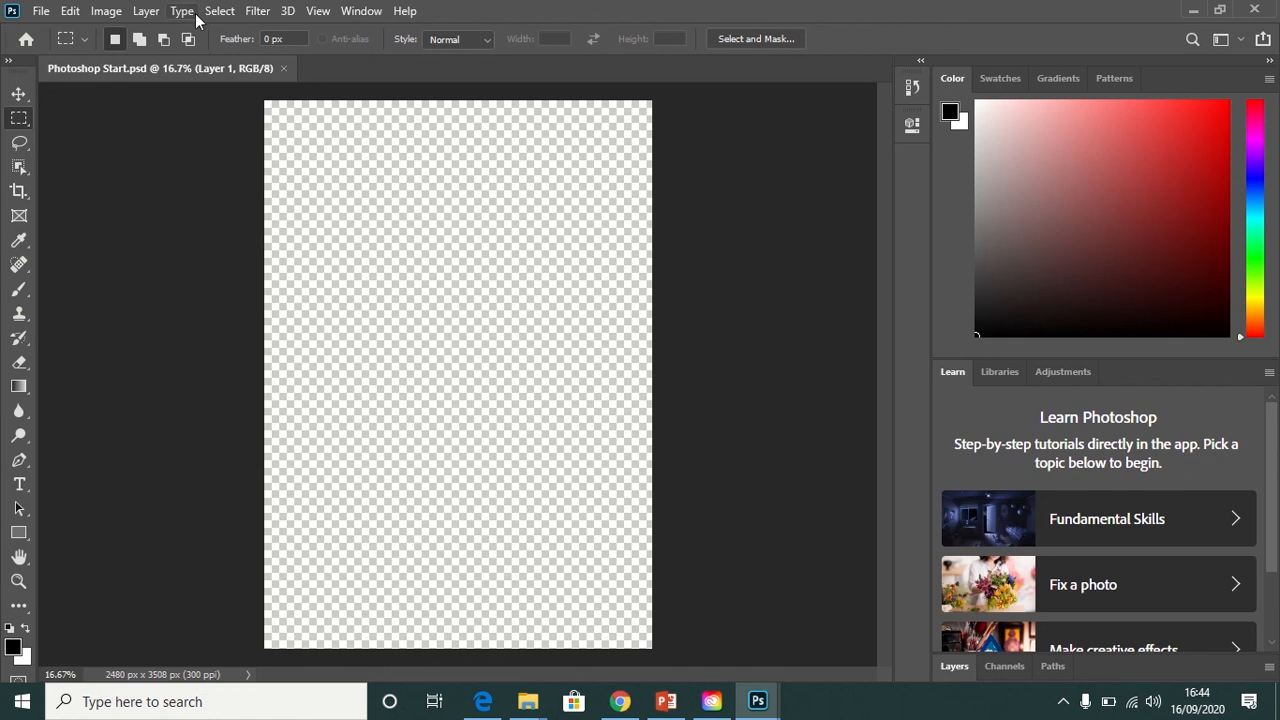
pyautogui.click(70, 11)
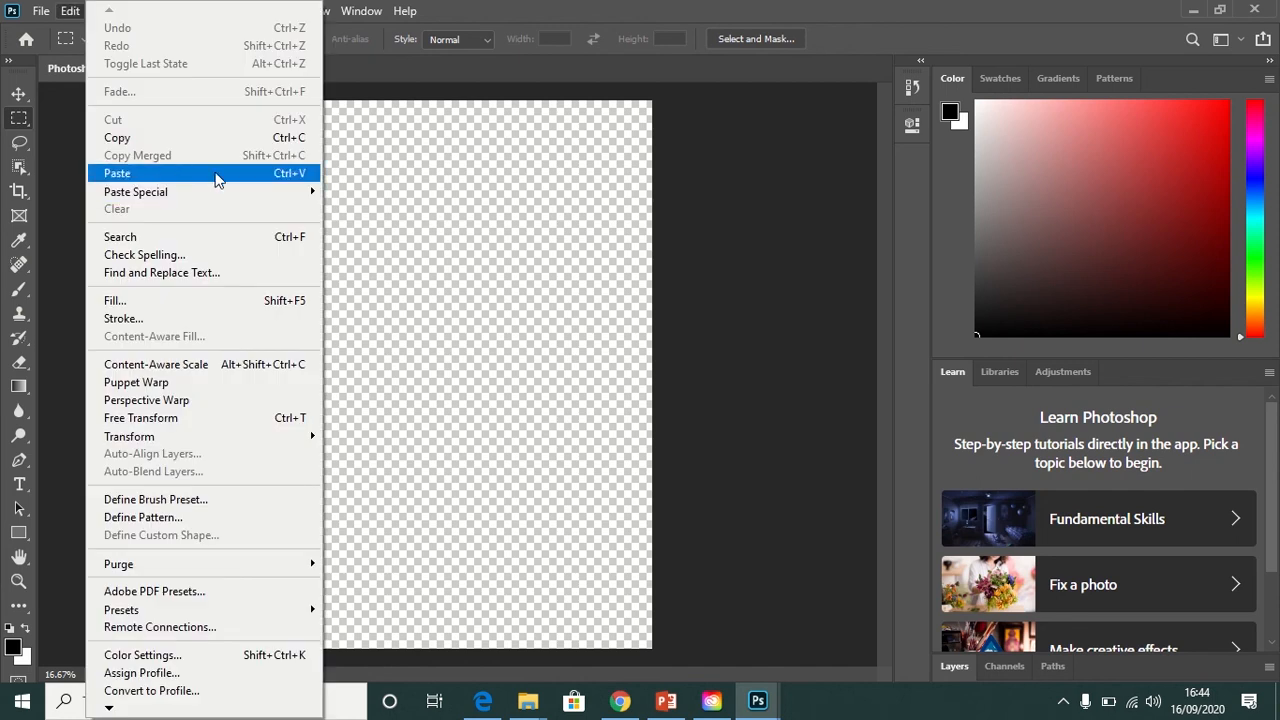
pyautogui.click(446, 209)
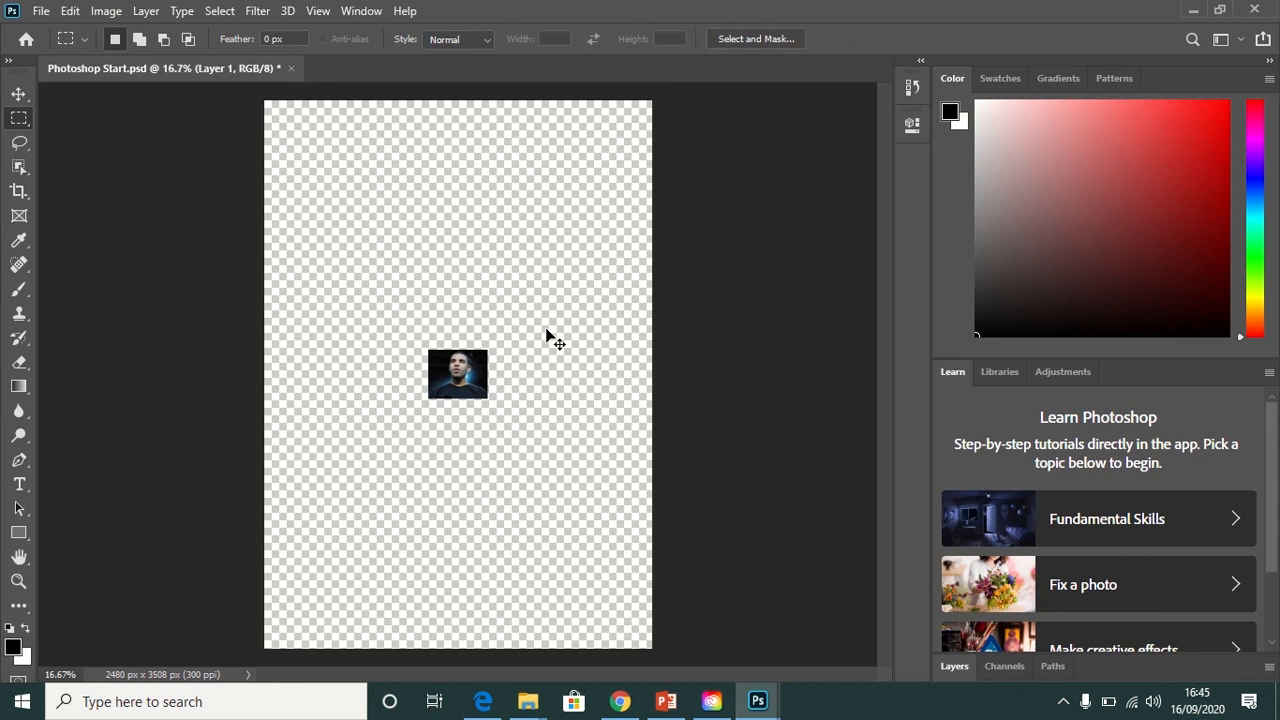
# Step: Use Free Transform to scale the pasted Drake image to about 415% and place it in the lower right corner of the canvas
pyautogui.hotkey('ctrl', 't')
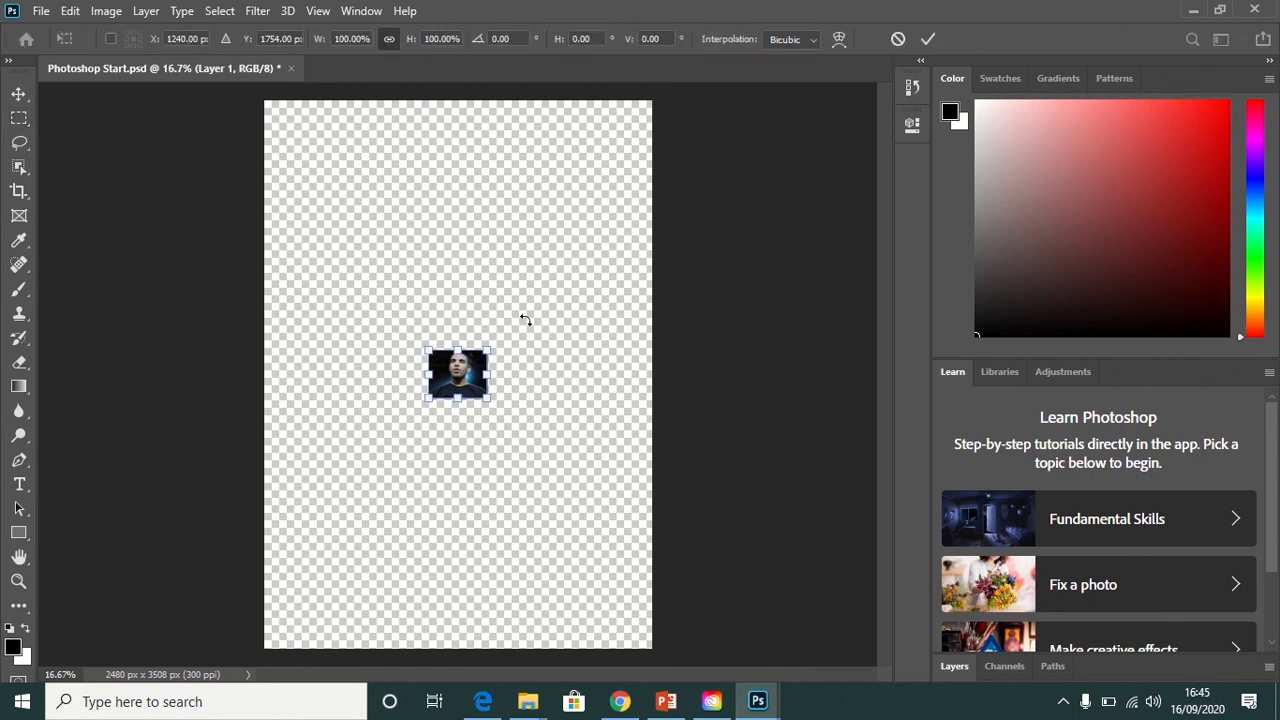
pyautogui.click(106, 11)
pyautogui.moveTo(72, 11)
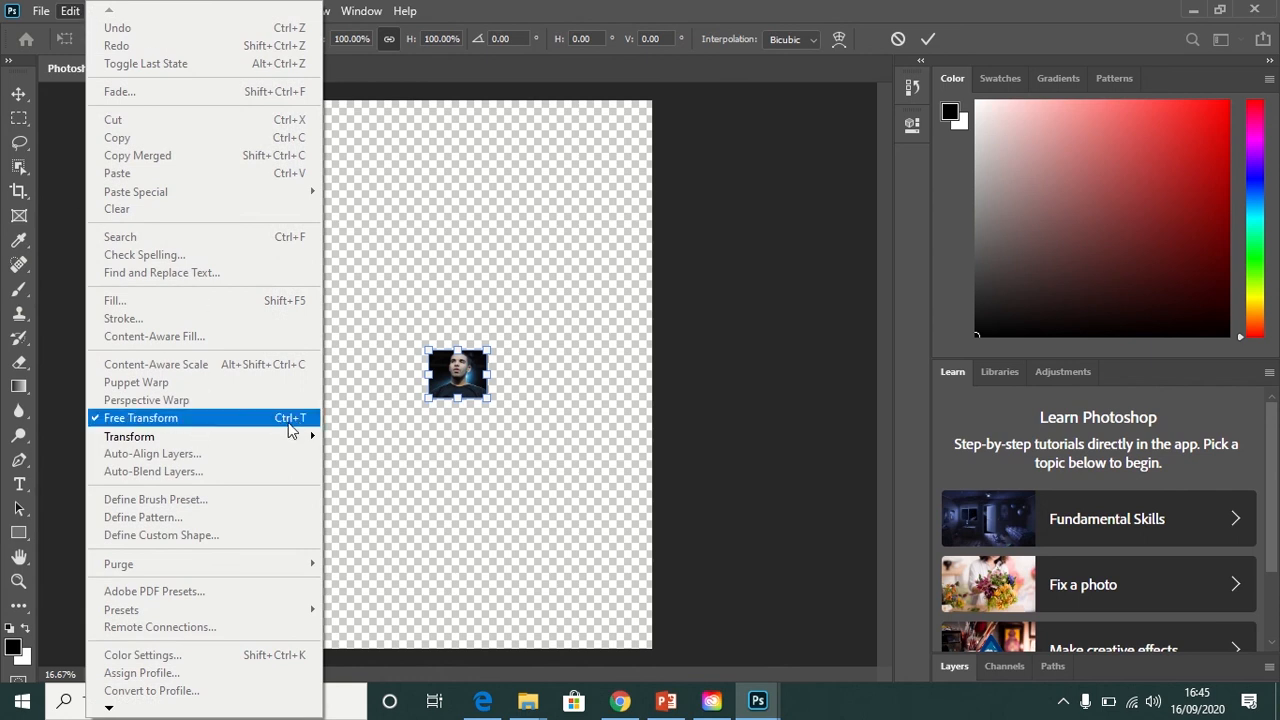
pyautogui.click(470, 390)
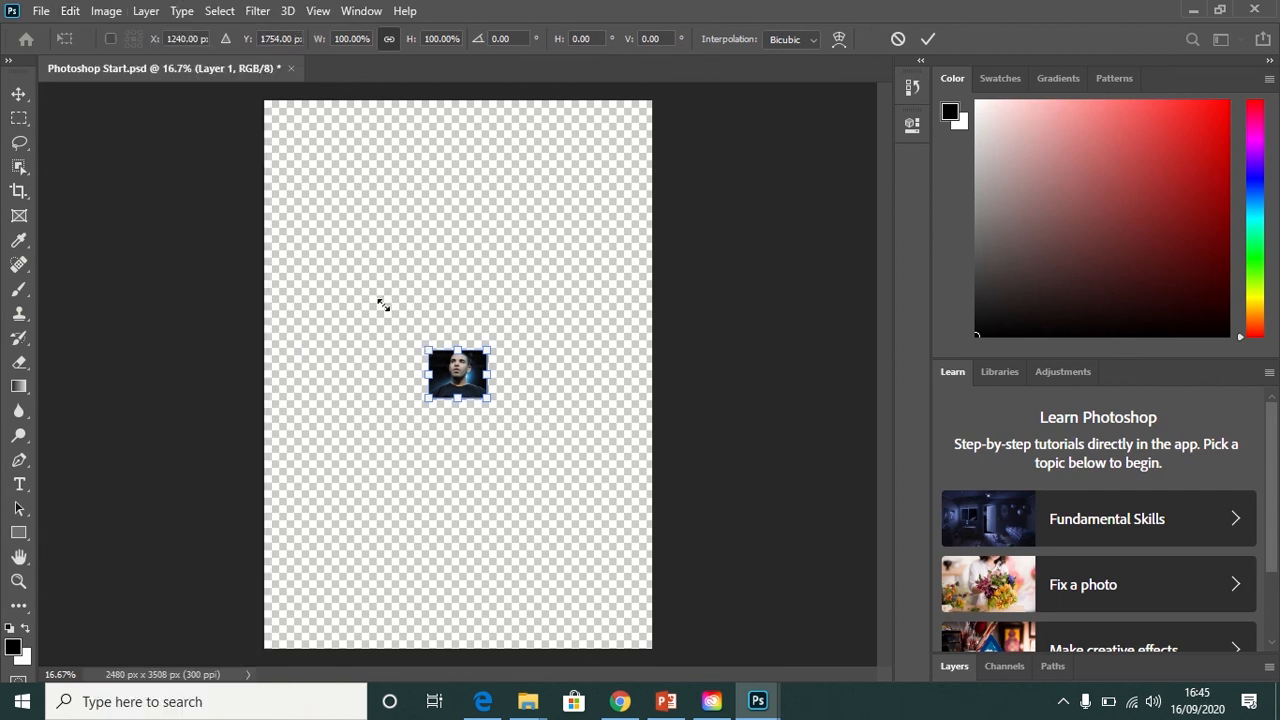
pyautogui.moveTo(383, 304); pyautogui.dragTo(198, 92)
pyautogui.moveTo(408, 300); pyautogui.dragTo(581, 551)
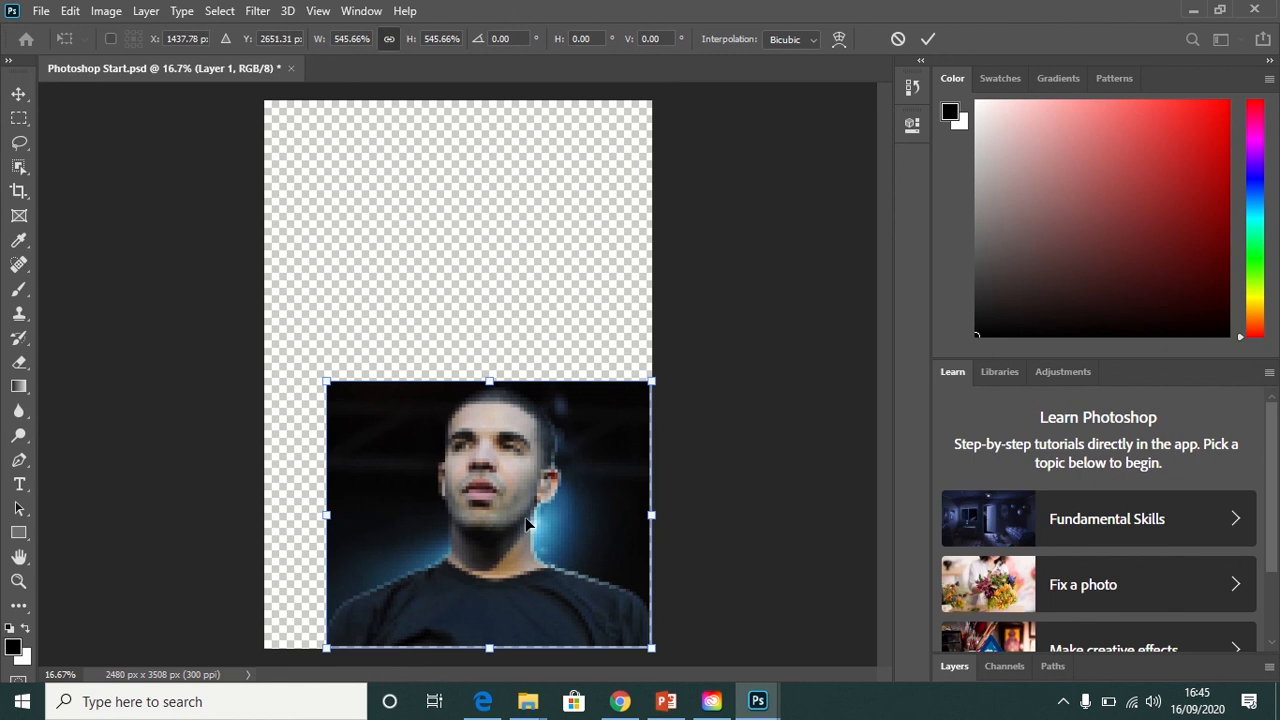
pyautogui.moveTo(327, 384); pyautogui.dragTo(404, 445)
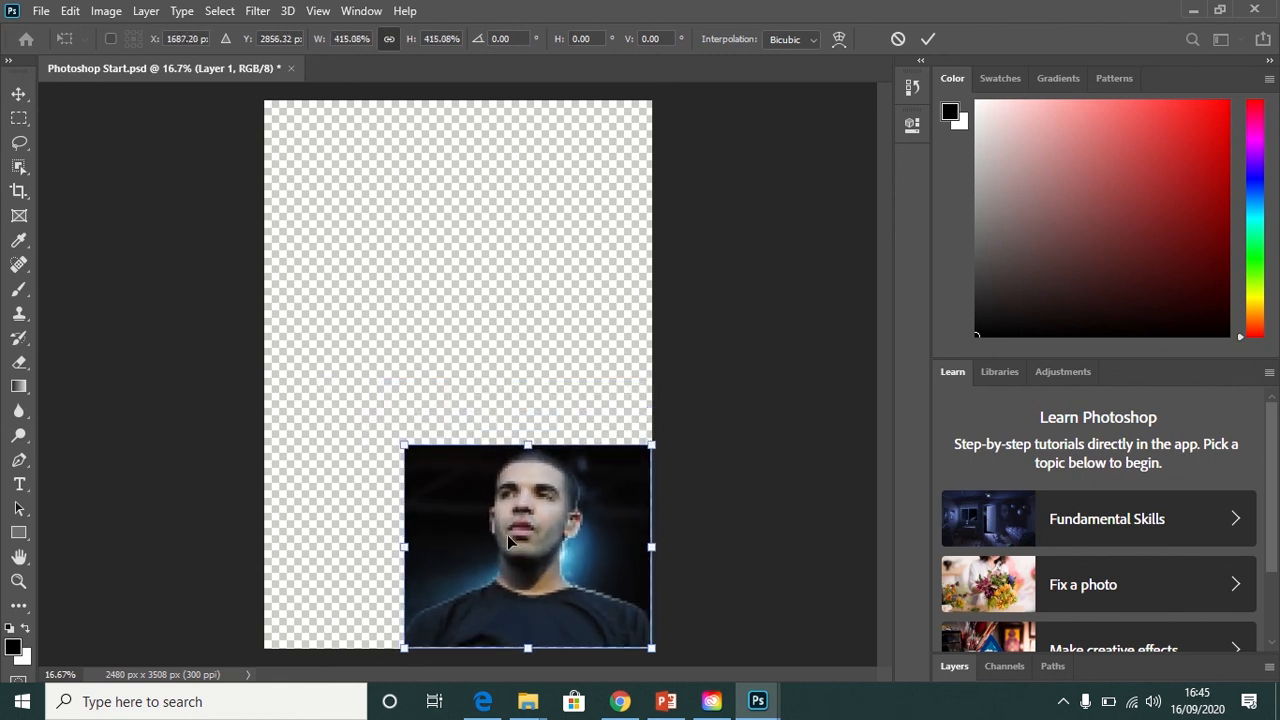
pyautogui.press('m')
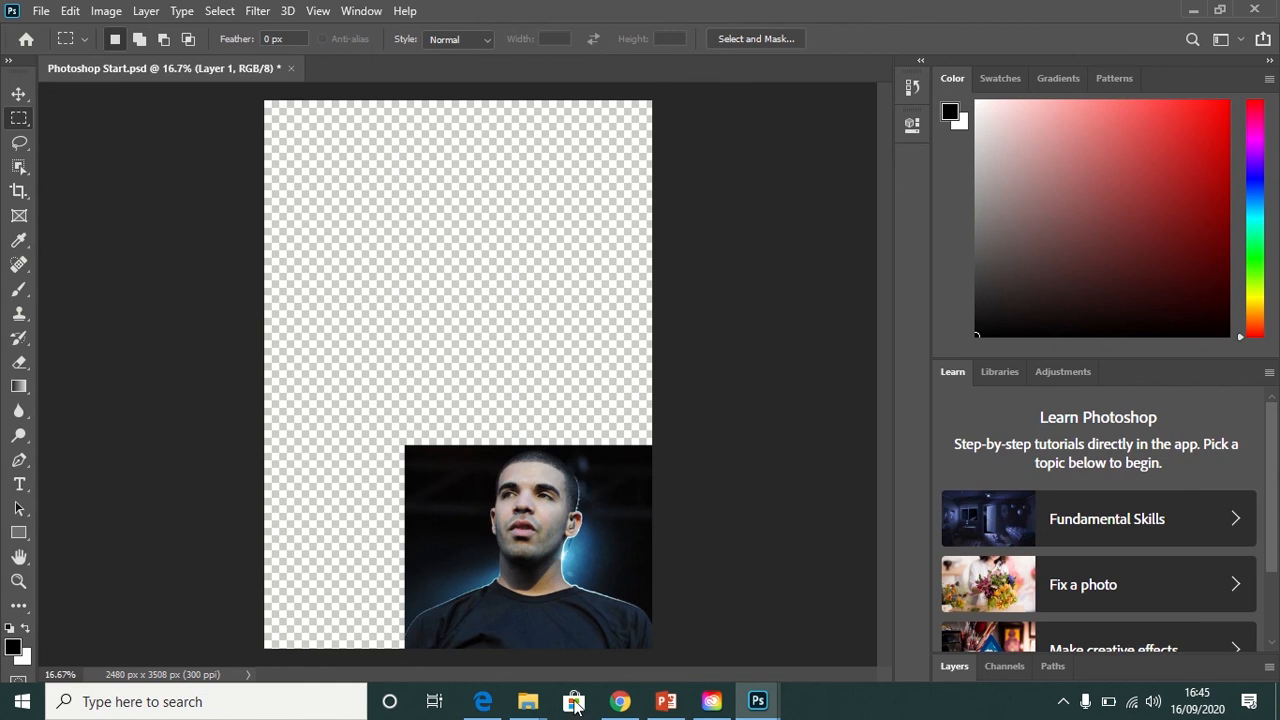
# Step: Switch to Chrome and filter the Creative Commons image results for drake to Large size
pyautogui.click(622, 702)
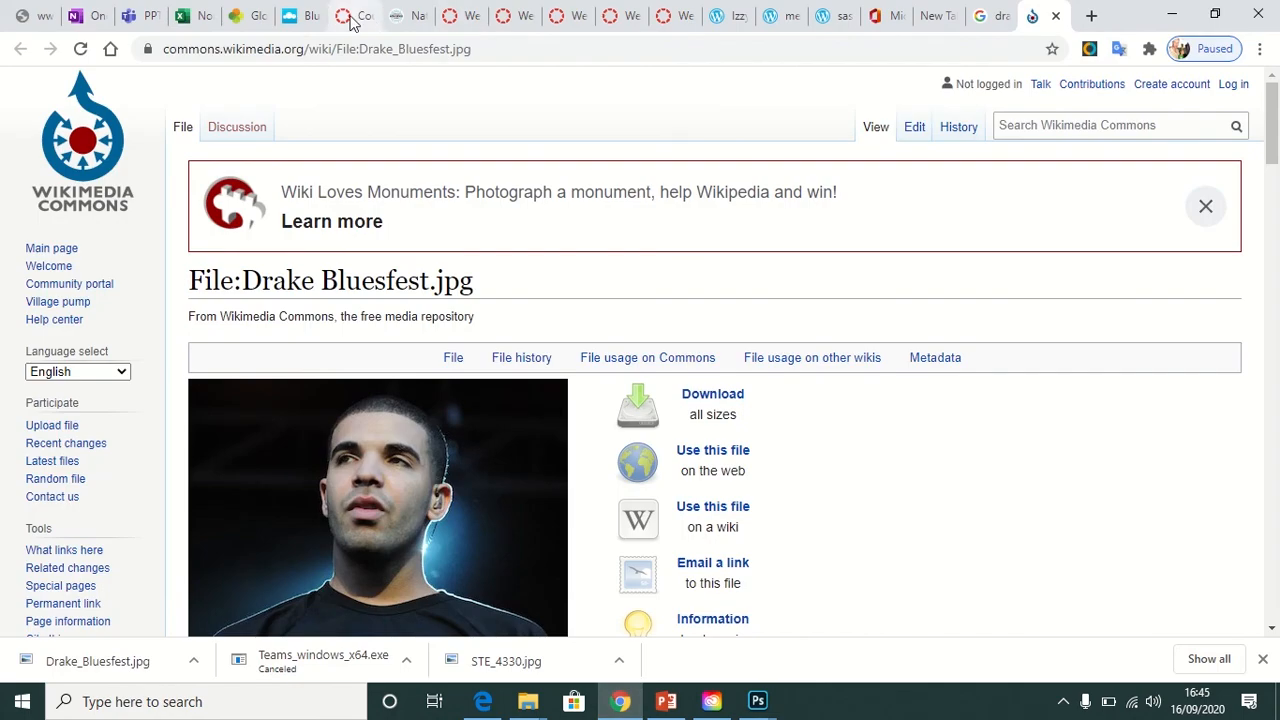
pyautogui.click(993, 28)
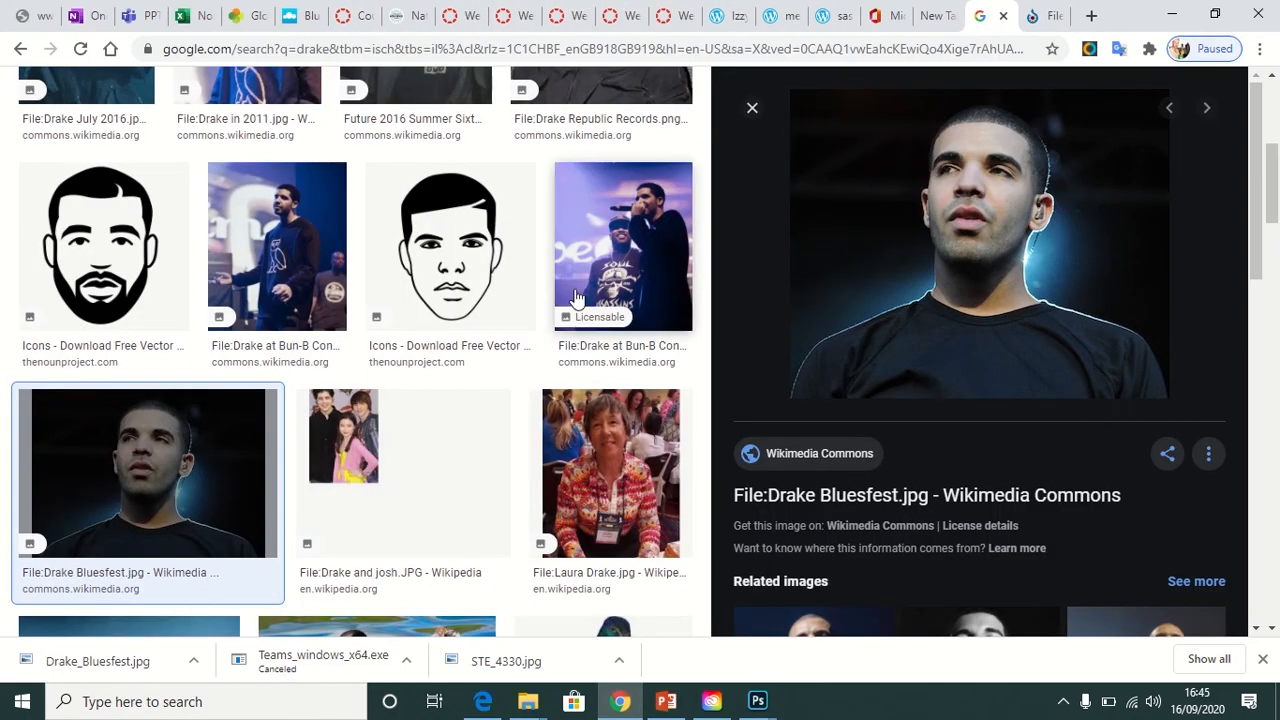
pyautogui.scroll(4, 575, 297)
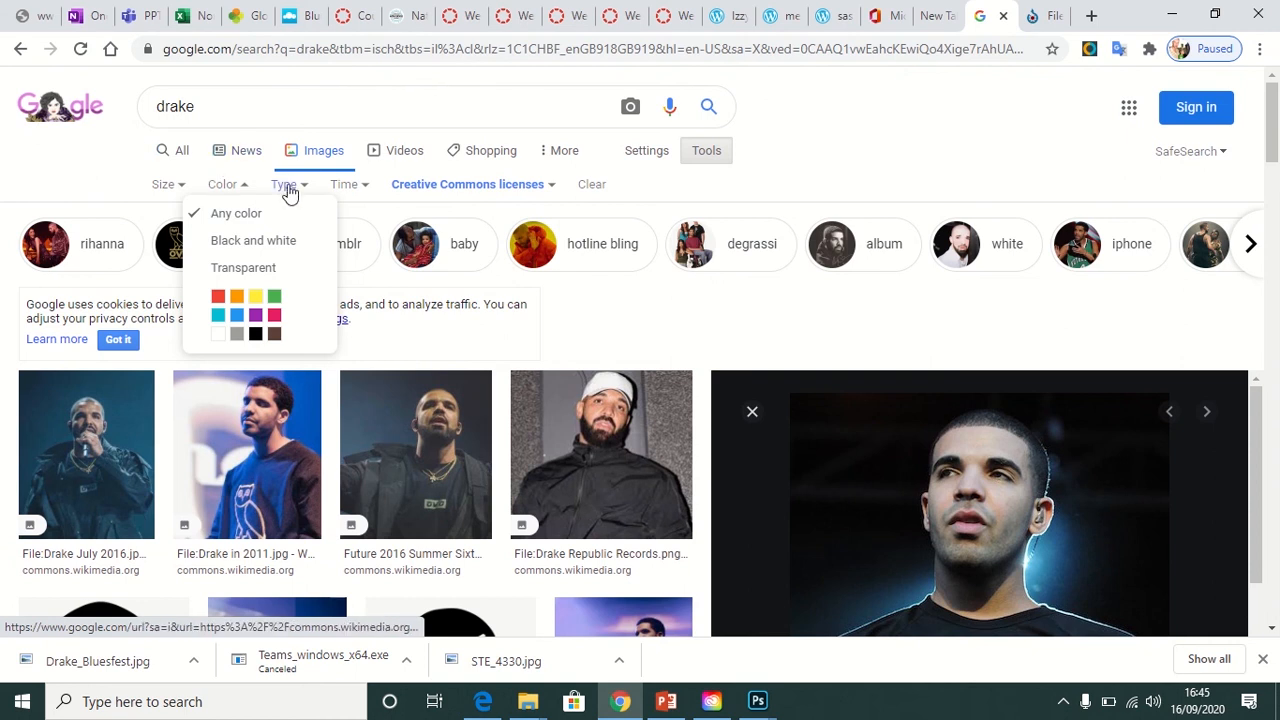
pyautogui.click(168, 190)
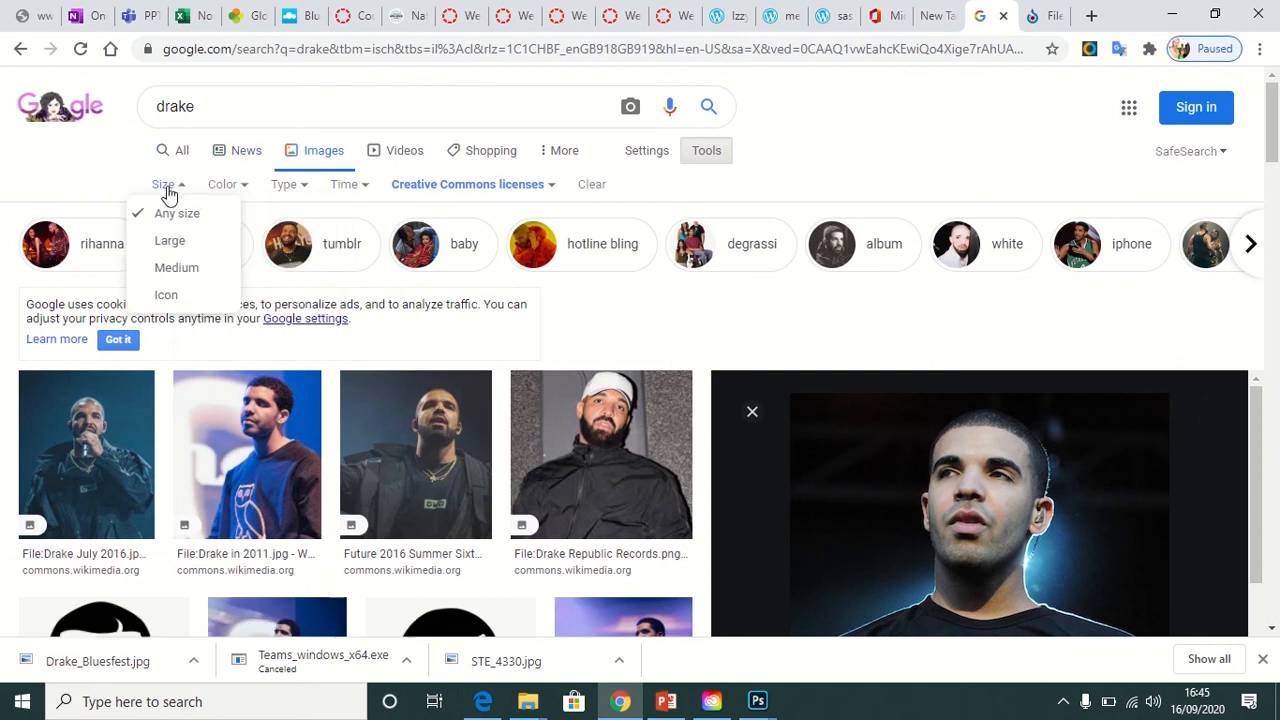
pyautogui.click(170, 242)
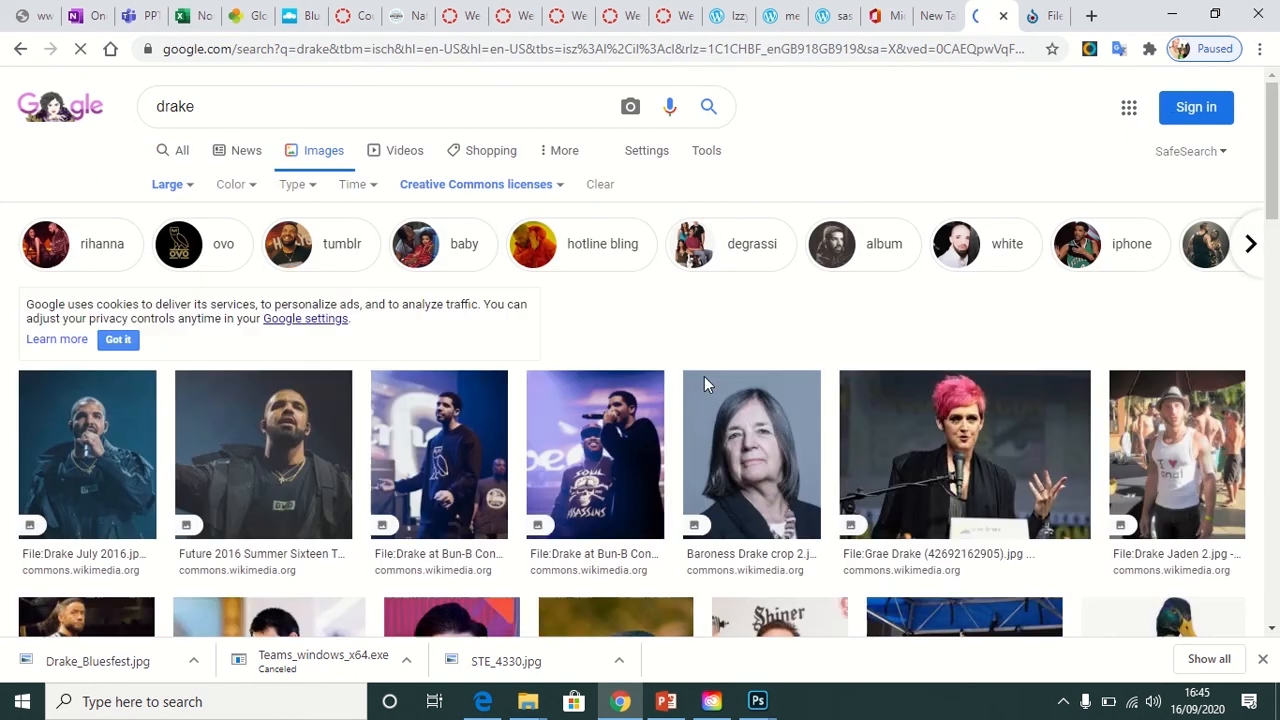
# Step: Open the Wikimedia Commons page of the Baroness Drake portrait and save the image as a JPEG in the Collage Assets folder
pyautogui.scroll(-1, 884, 470)
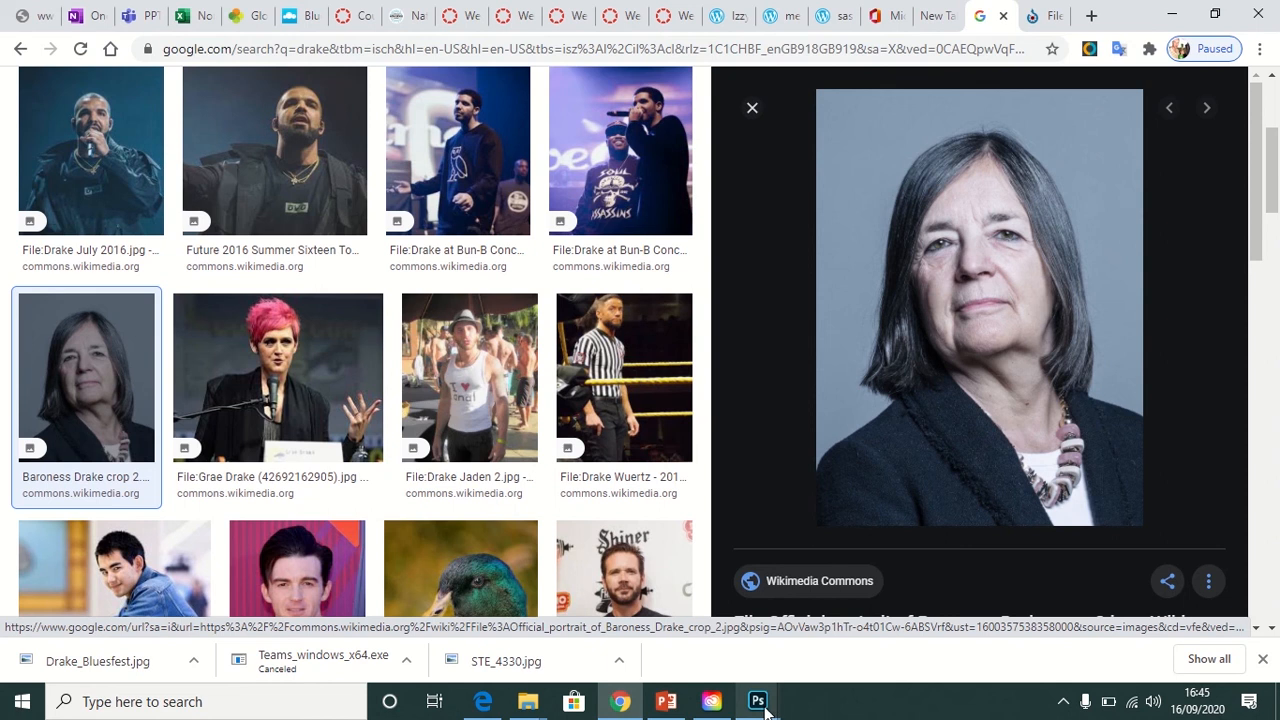
pyautogui.moveTo(764, 705)
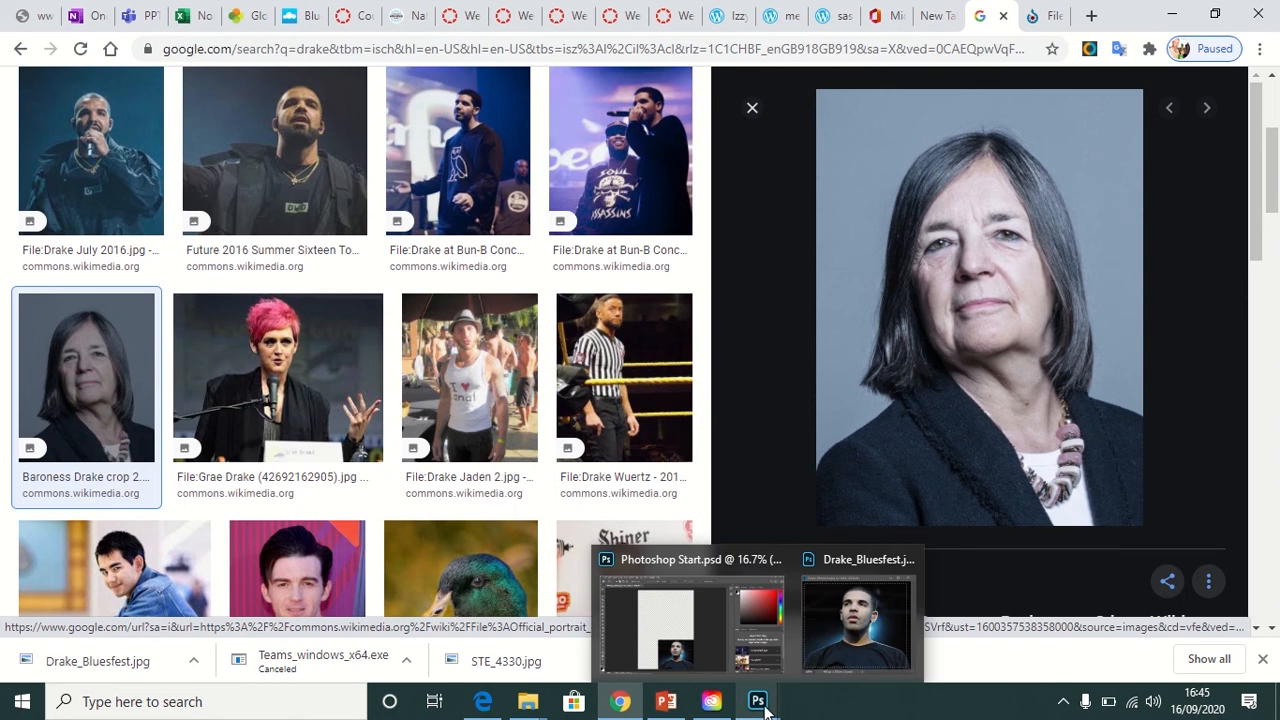
pyautogui.click(1022, 362)
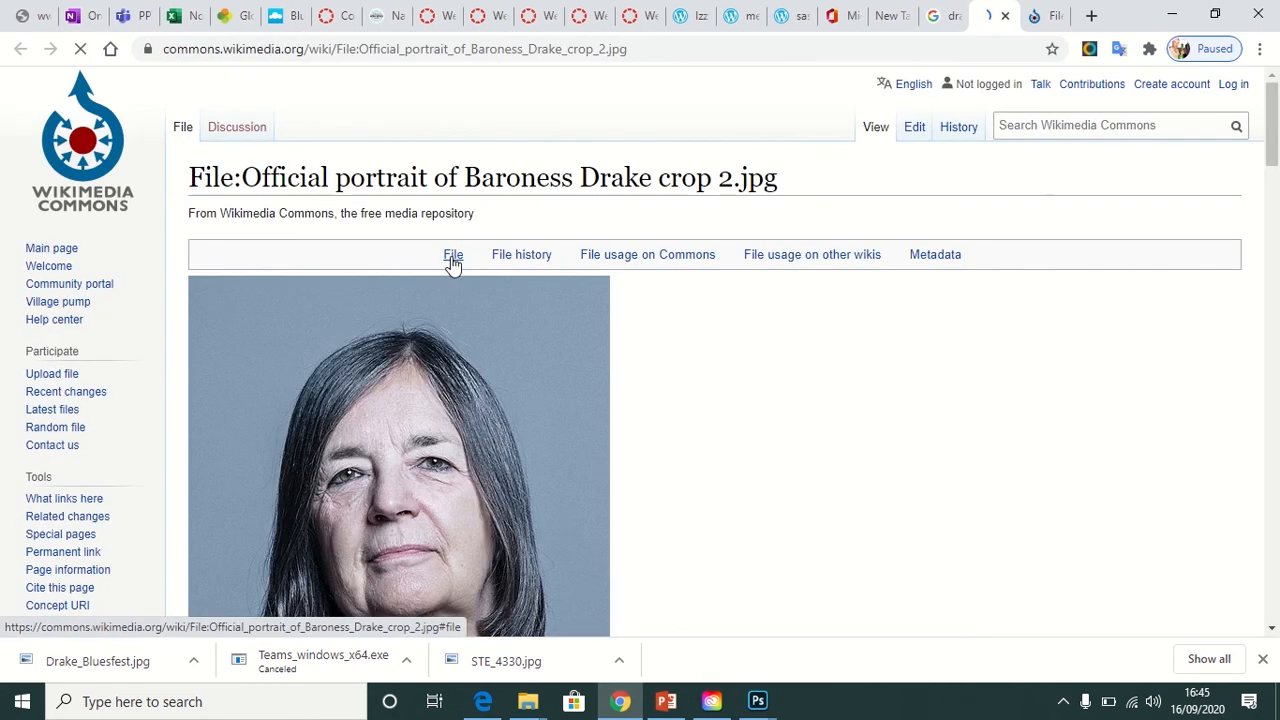
pyautogui.rightClick(441, 487)
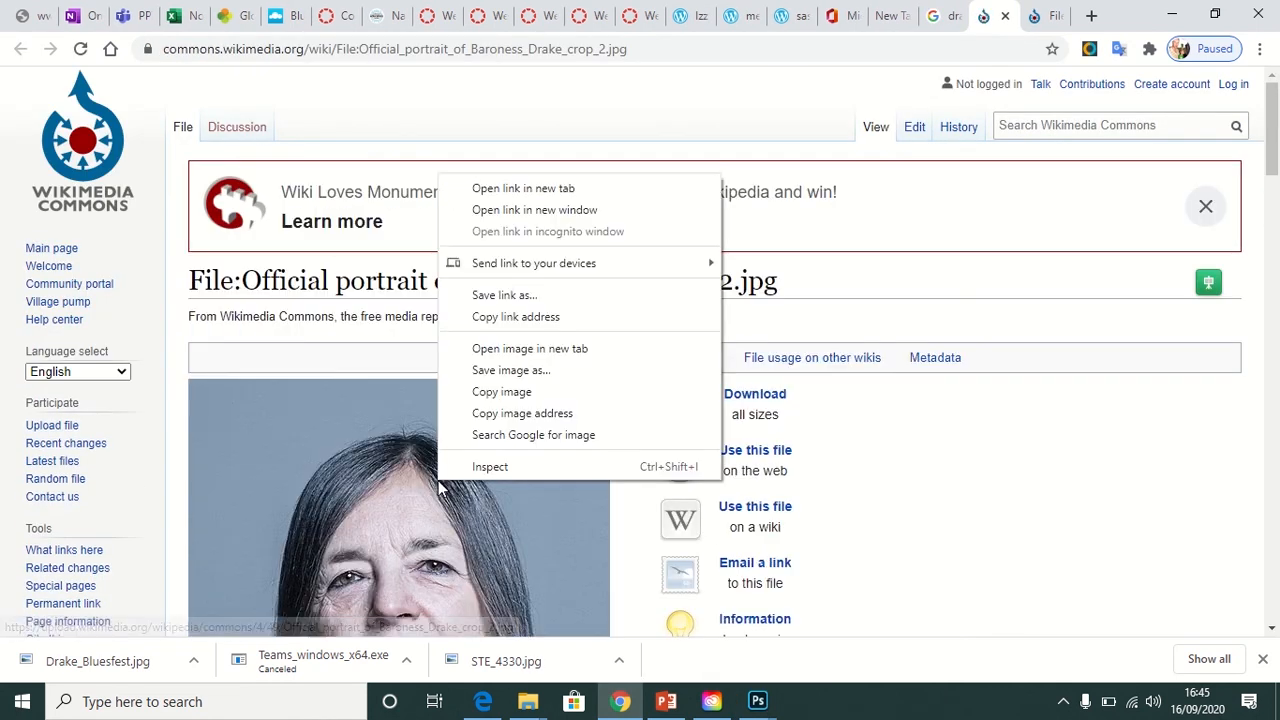
pyautogui.click(537, 371)
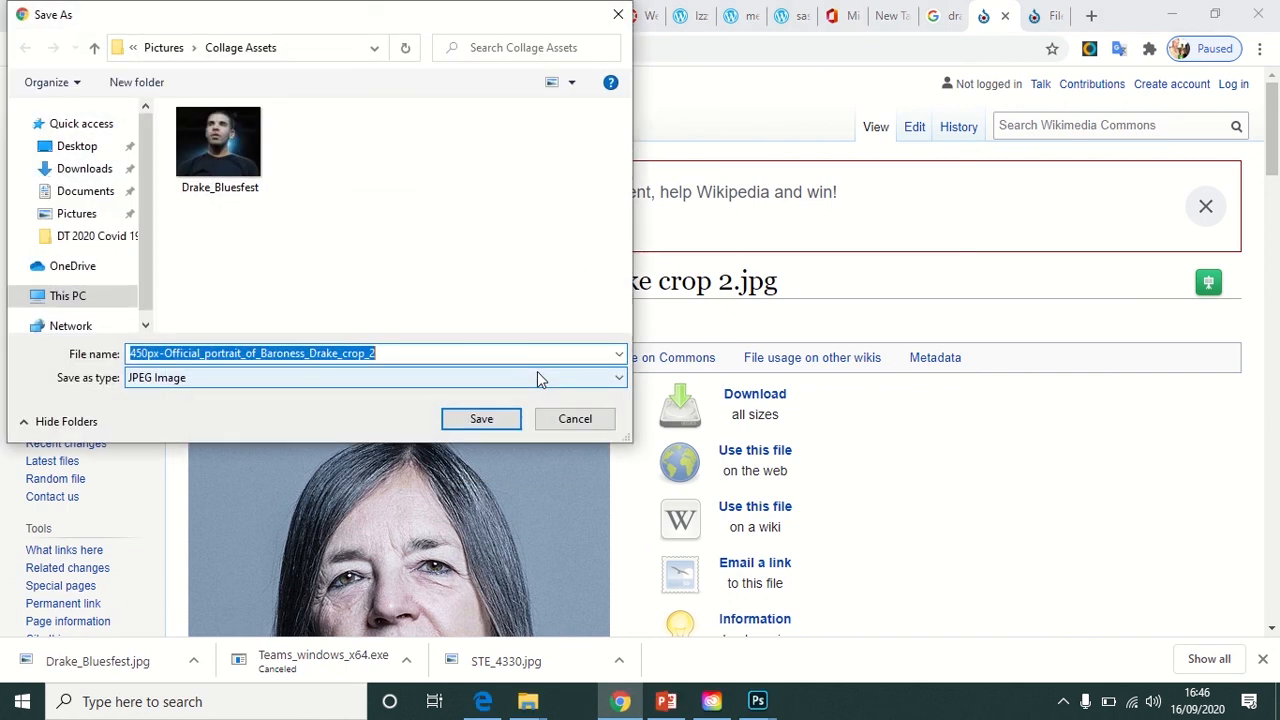
pyautogui.click(507, 424)
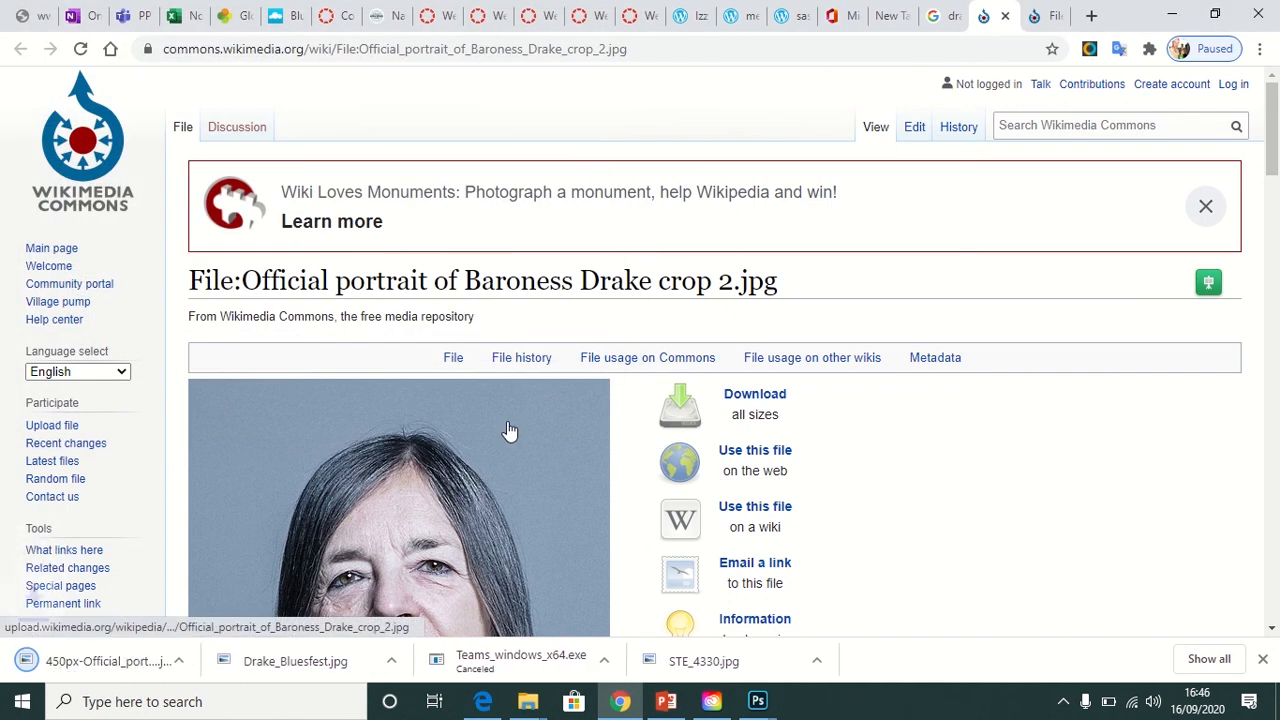
# Step: Copy the Baroness Drake portrait from its Wikimedia Commons page, switch to Photoshop and paste it into the Photoshop Start document
pyautogui.moveTo(748, 704)
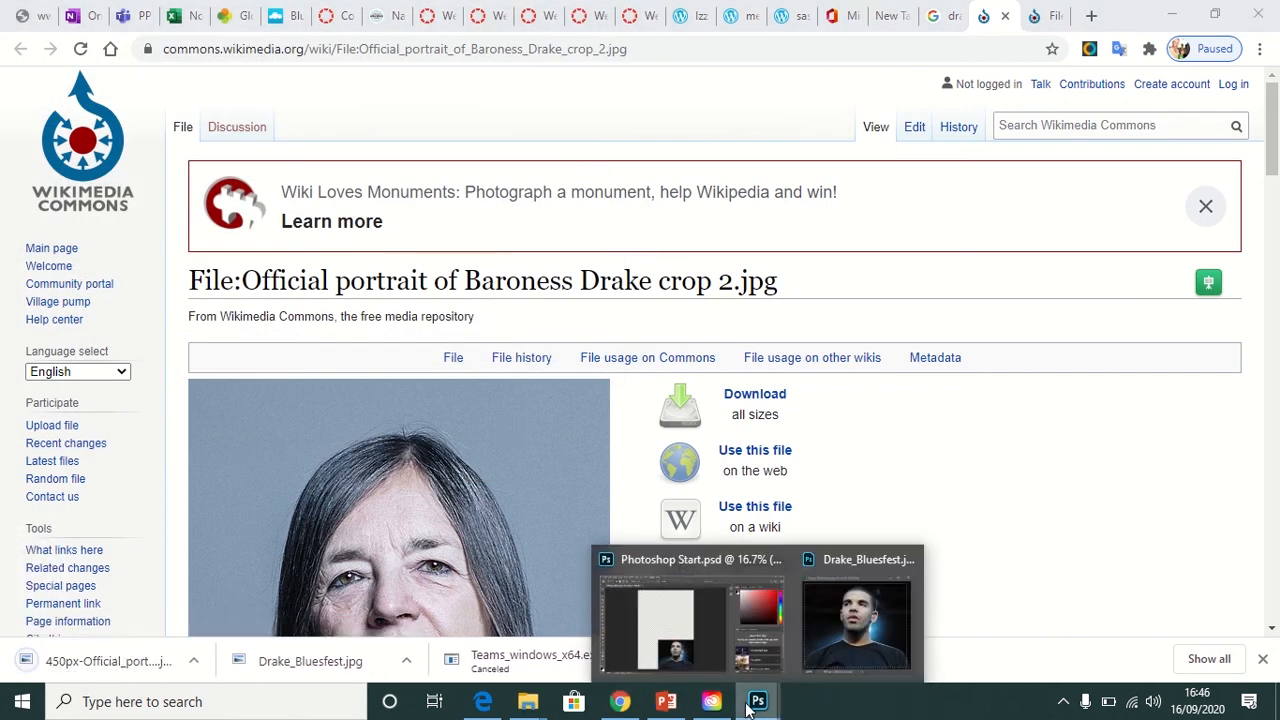
pyautogui.click(673, 635)
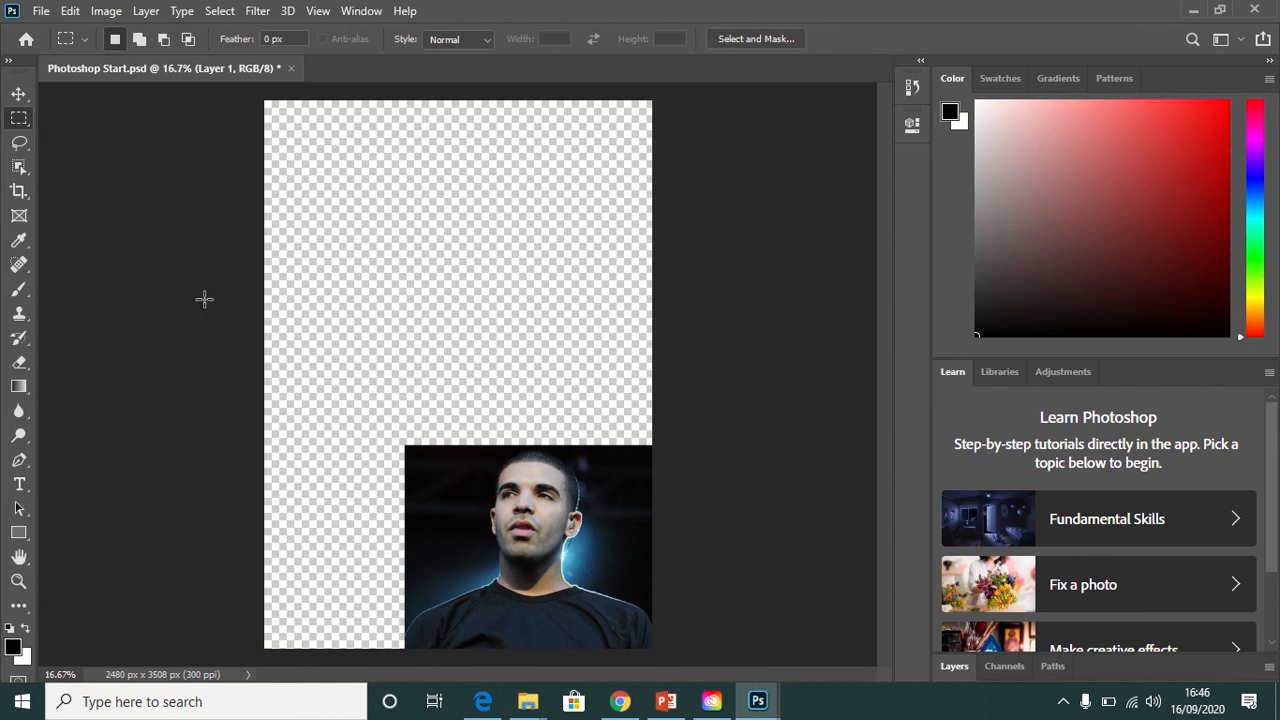
pyautogui.click(620, 701)
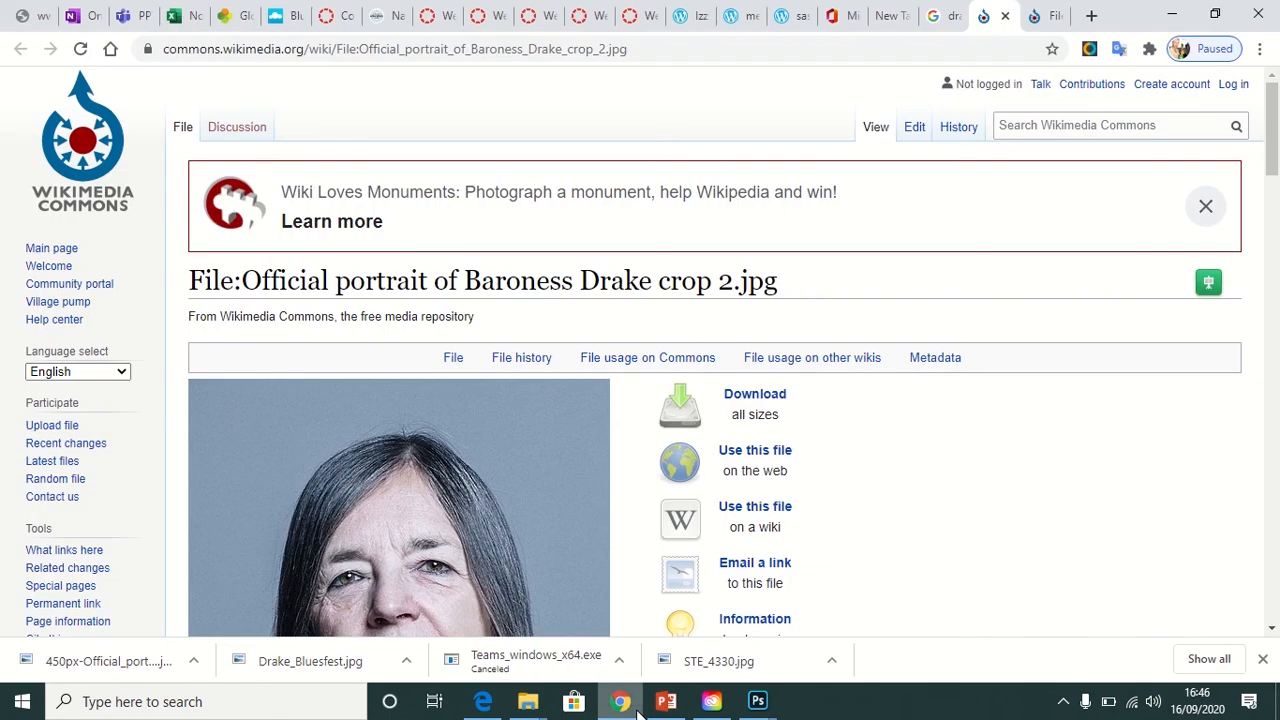
pyautogui.rightClick(456, 468)
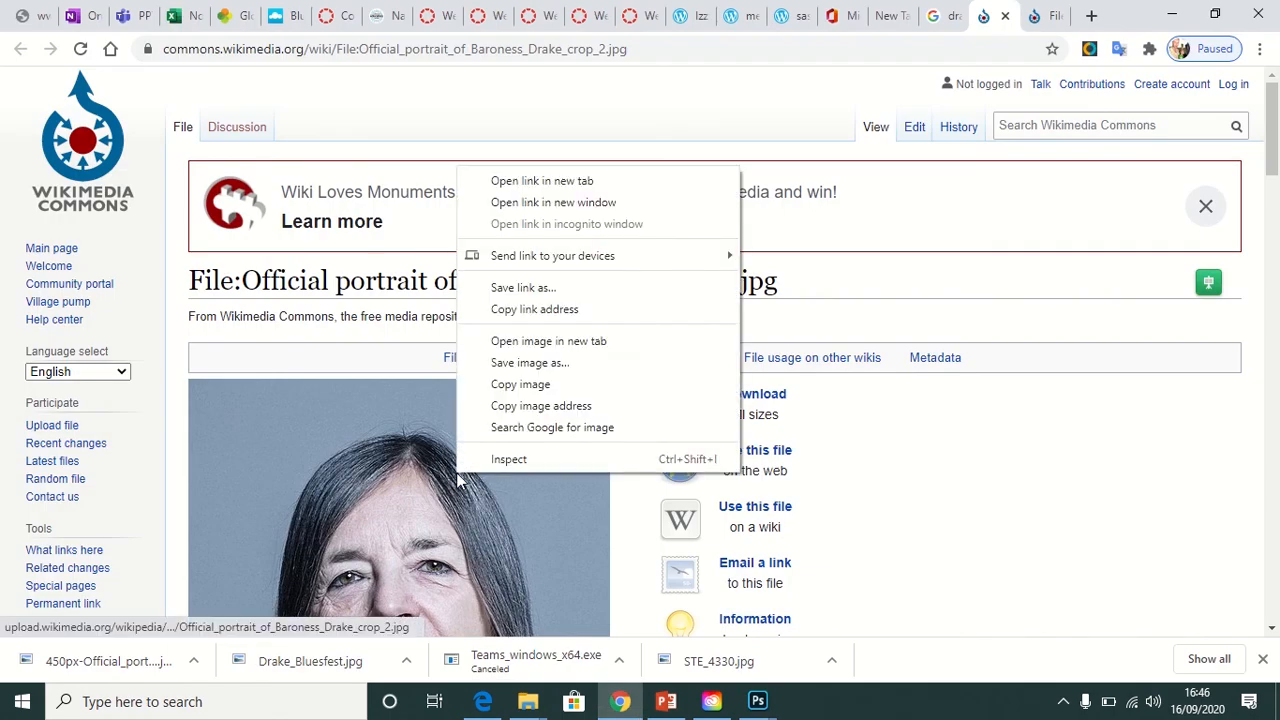
pyautogui.click(585, 388)
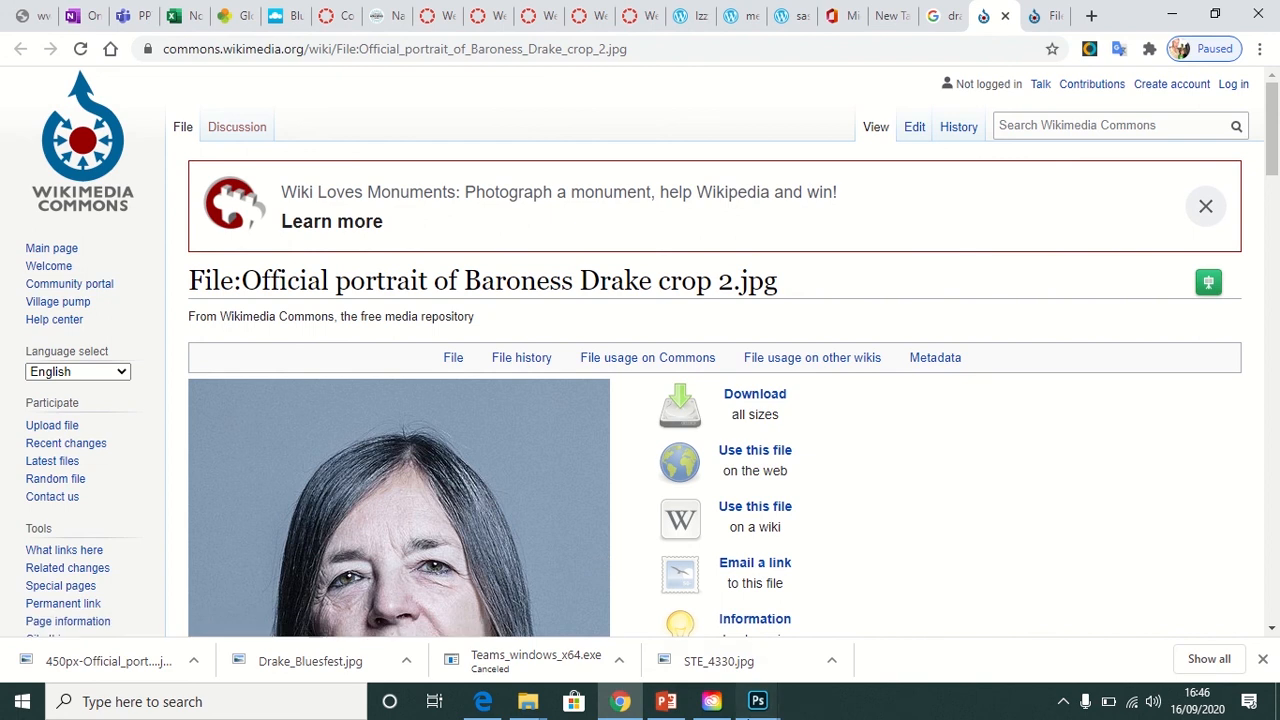
pyautogui.moveTo(757, 703)
pyautogui.click(632, 622)
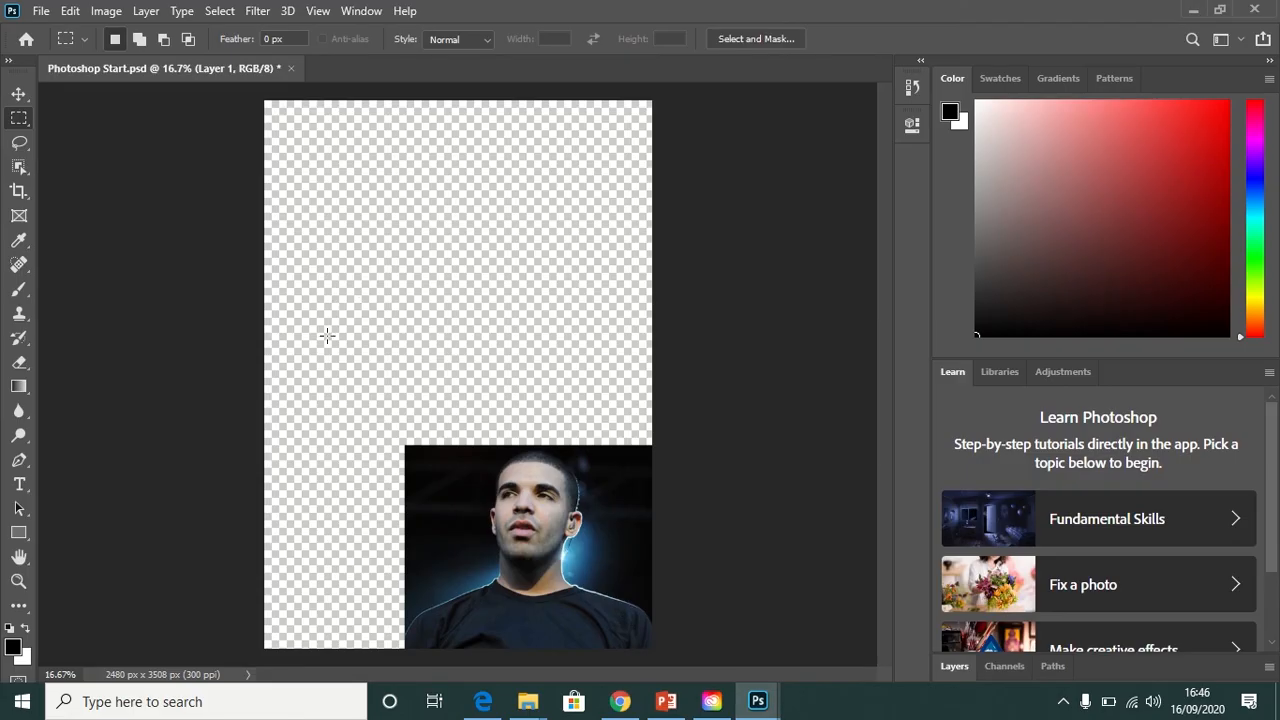
pyautogui.hotkey('ctrl', 'v')
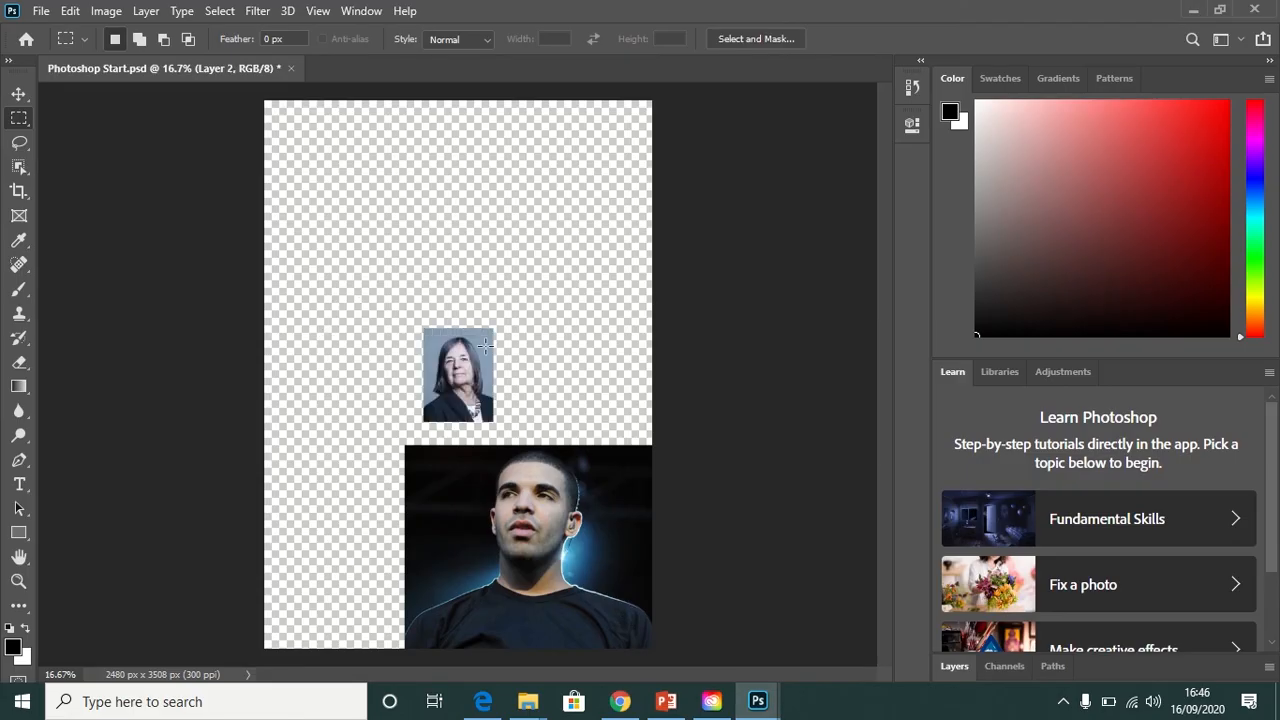
# Step: Use Free Transform to enlarge the pasted portrait to about three times its size and place it in the upper left part of the canvas
pyautogui.hotkey('ctrl', 't')
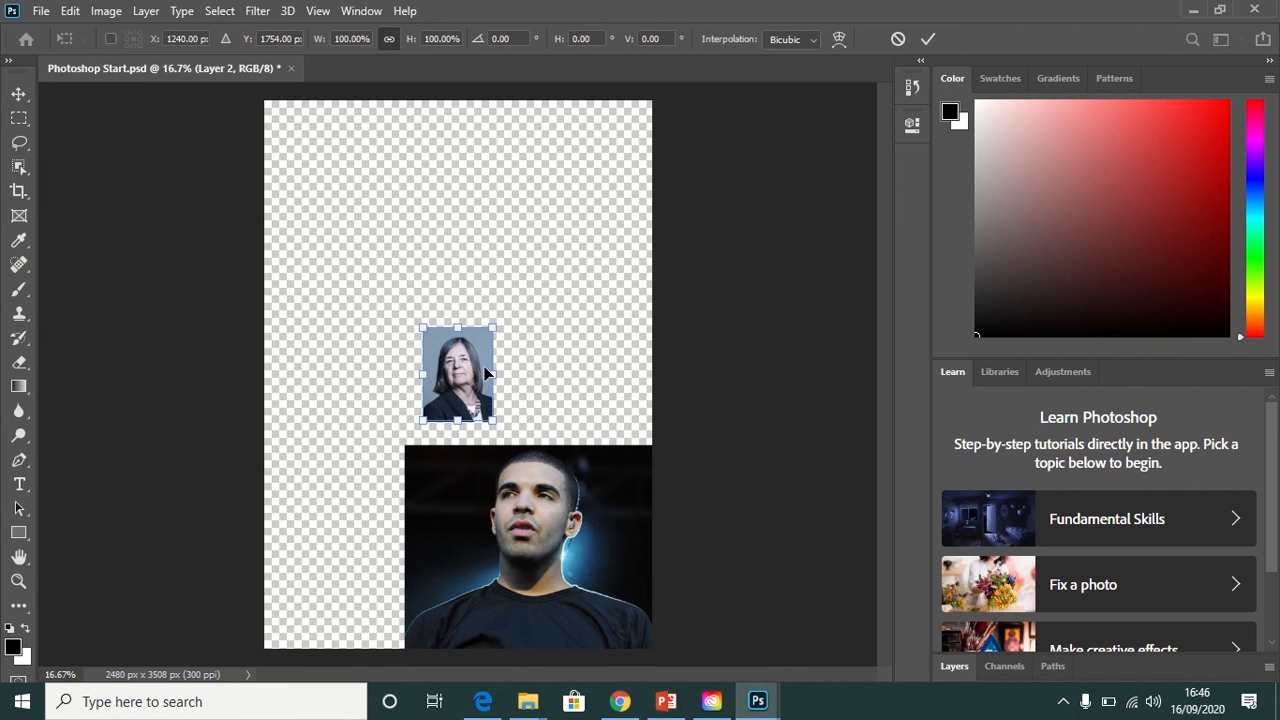
pyautogui.moveTo(424, 330); pyautogui.dragTo(280, 138)
pyautogui.moveTo(383, 314)
pyautogui.mouseDown()
pyautogui.moveTo(385, 271)
pyautogui.moveTo(405, 354)
pyautogui.moveTo(391, 329)
pyautogui.mouseUp()
pyautogui.press('Return')
pyautogui.press('m')
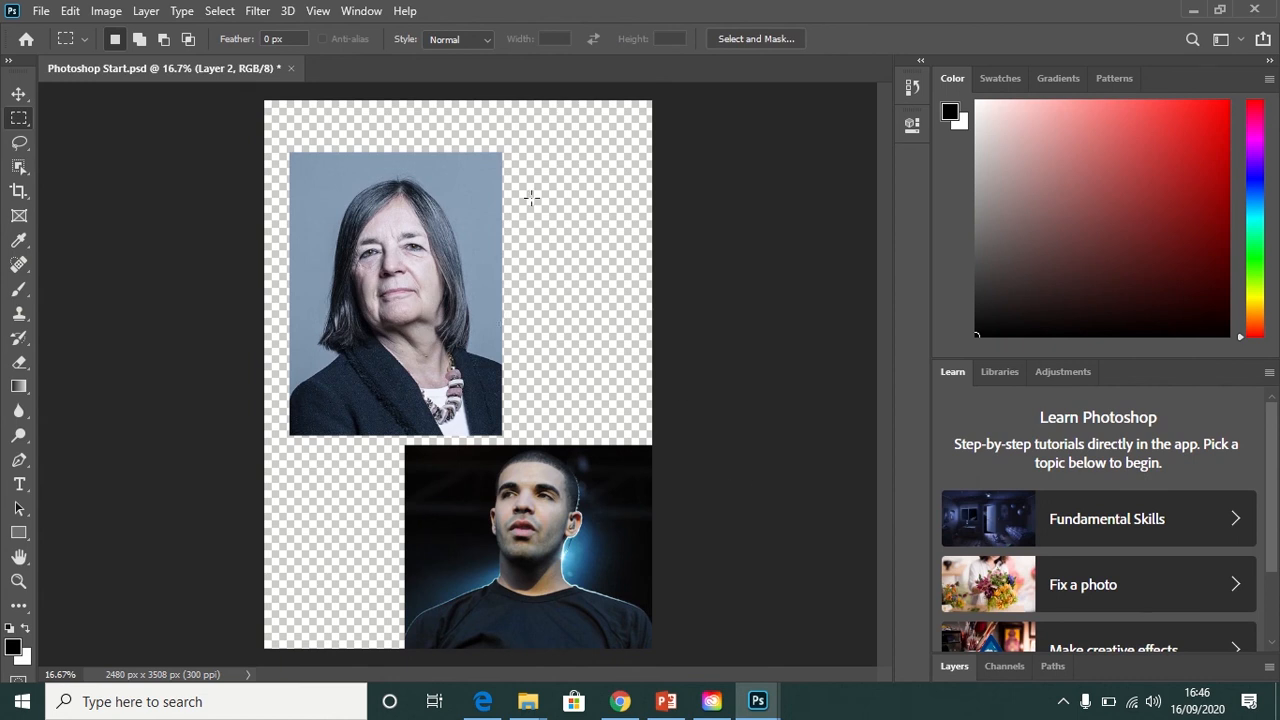
# Step: Save the changes to the PSD and save a JPEG version named Photoshop Start in the computer's Documents folder at maximum quality 12
pyautogui.click(41, 11)
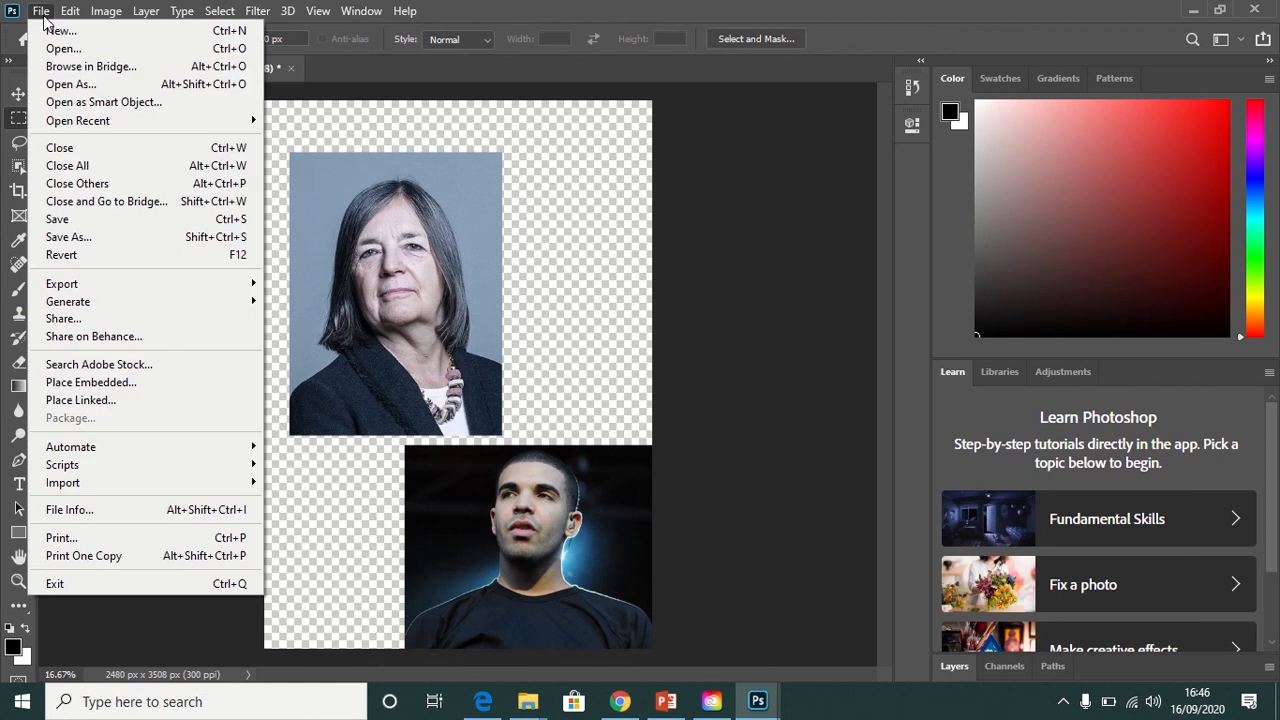
pyautogui.click(135, 220)
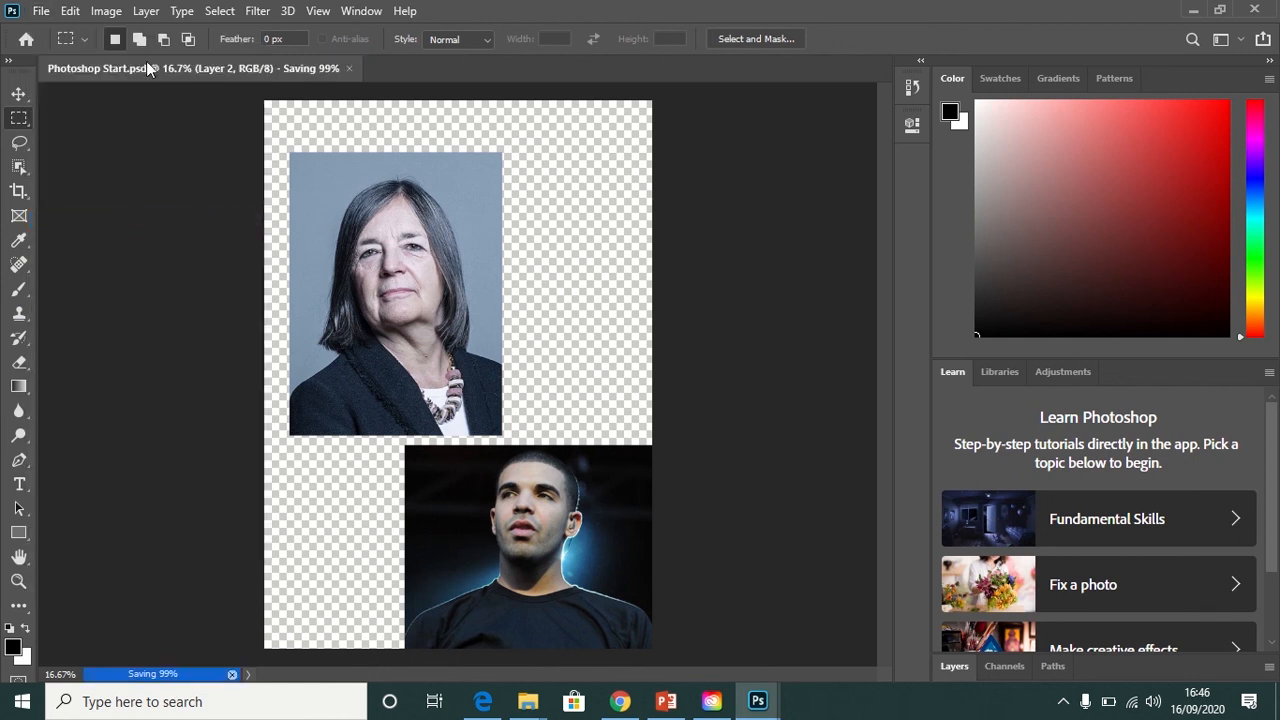
pyautogui.click(41, 10)
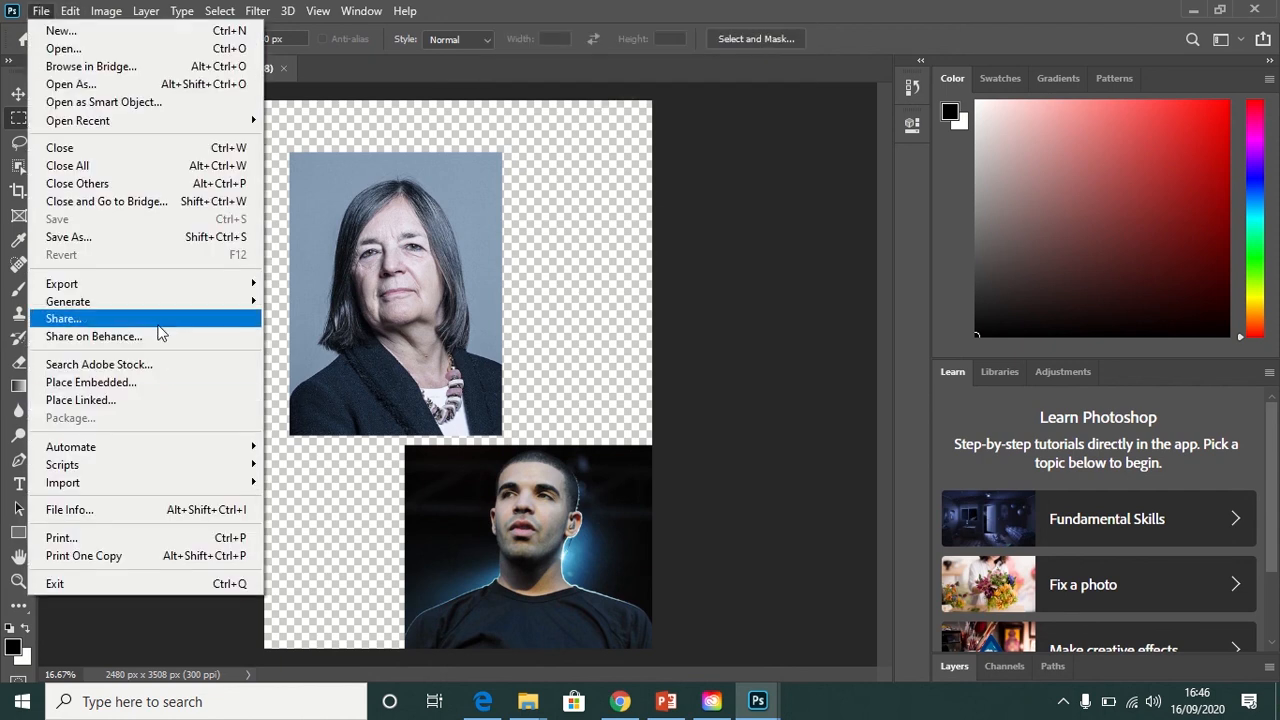
pyautogui.click(134, 243)
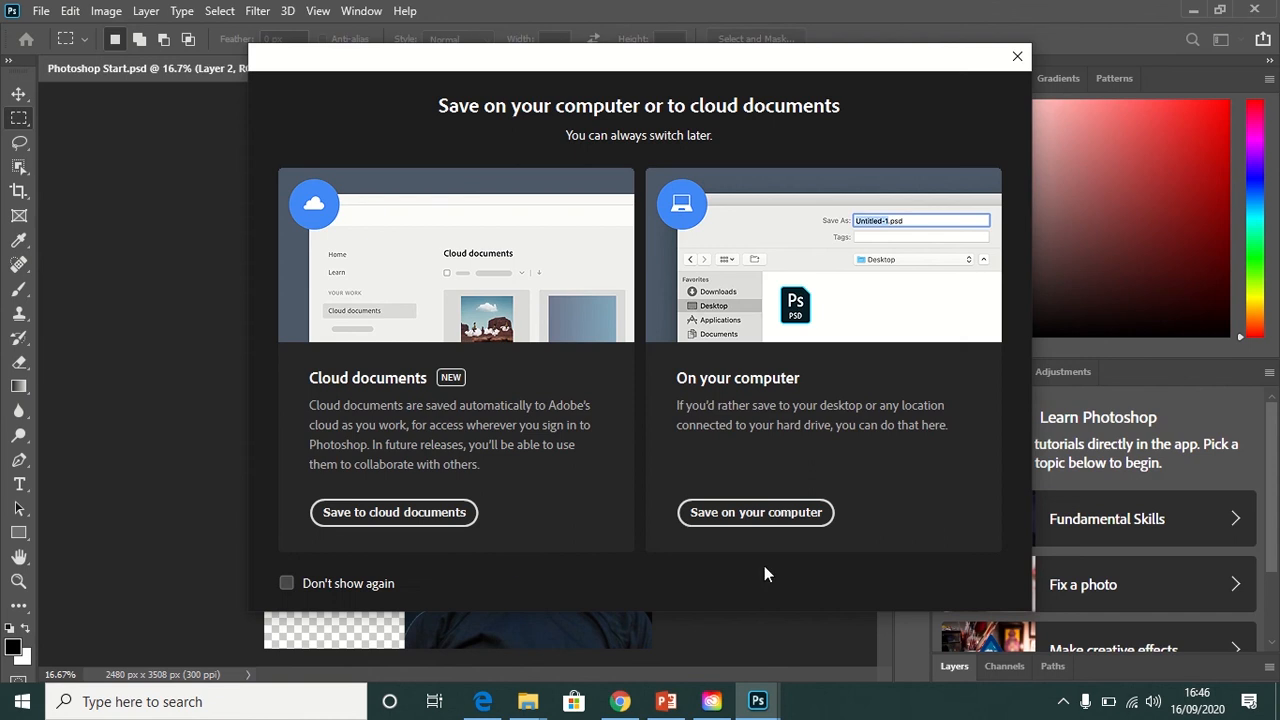
pyautogui.click(758, 512)
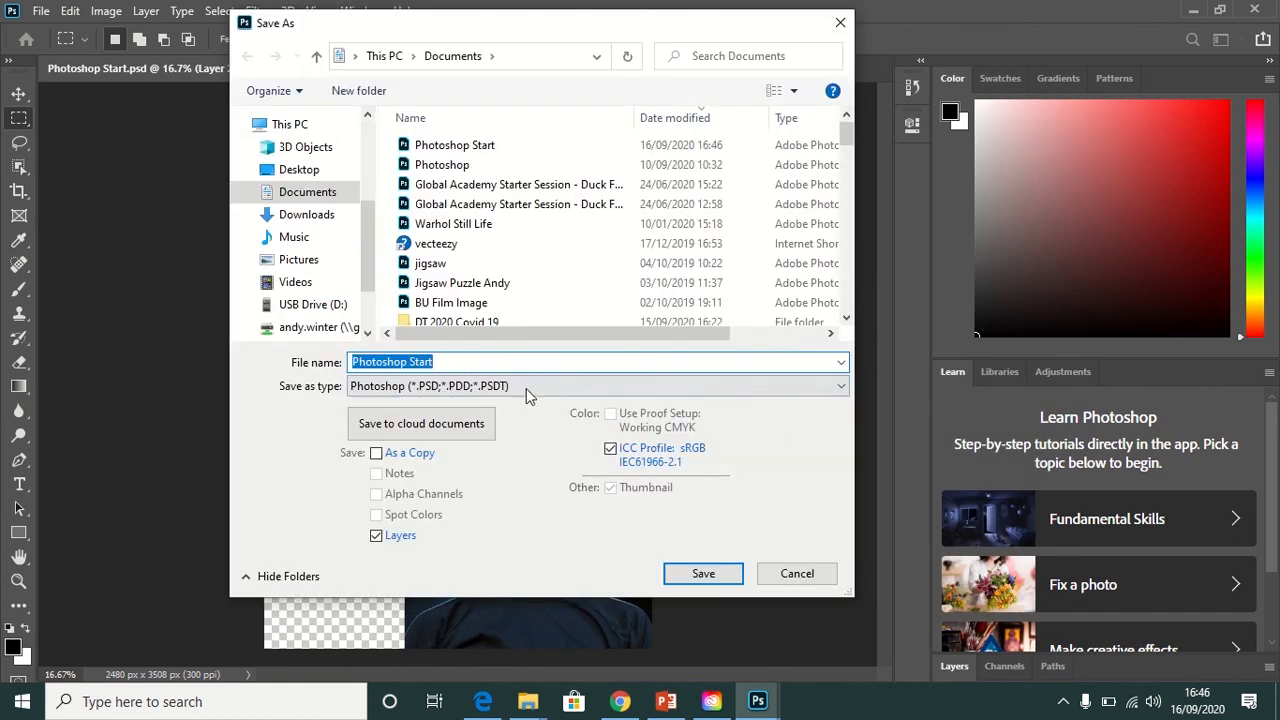
pyautogui.click(523, 385)
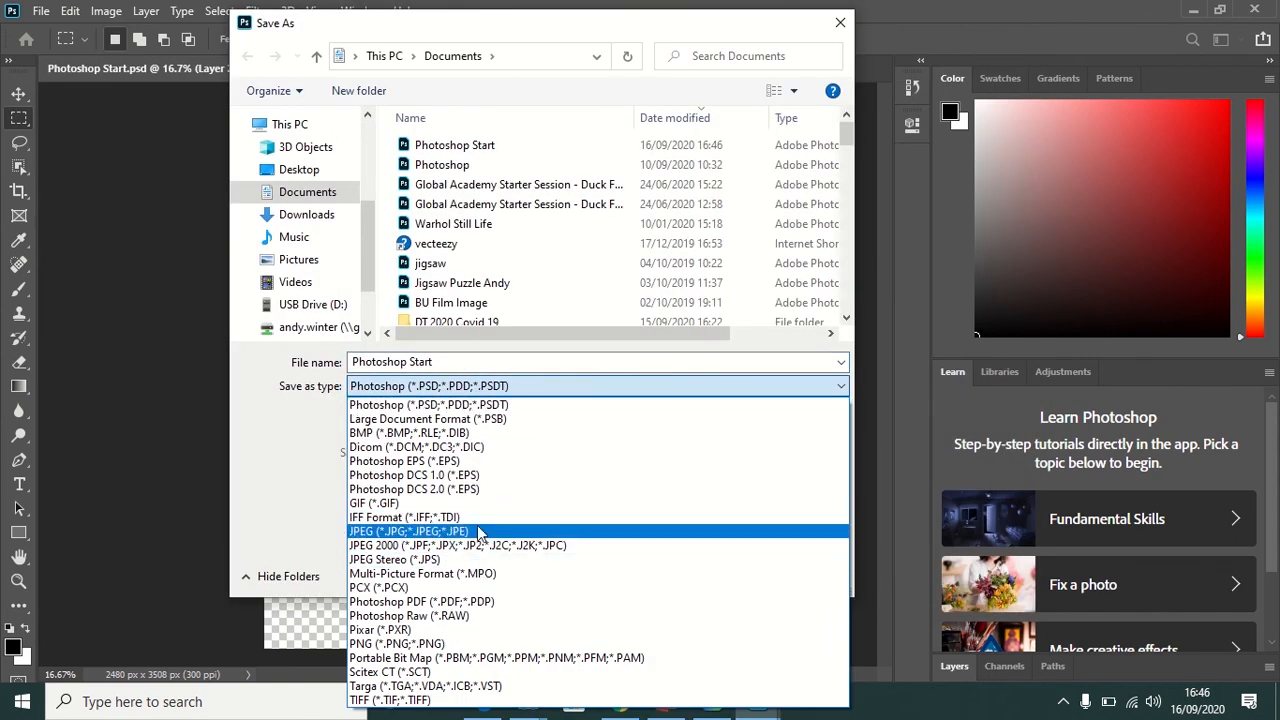
pyautogui.click(478, 533)
pyautogui.click(506, 386)
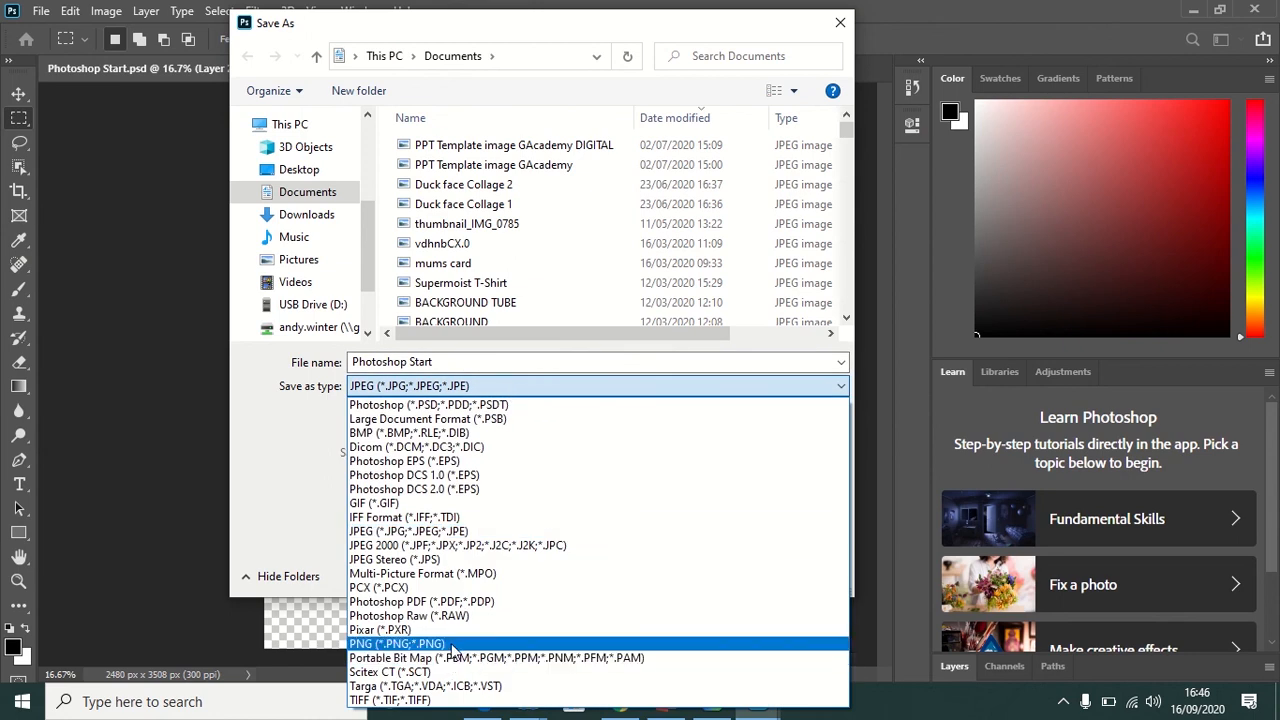
pyautogui.click(459, 365)
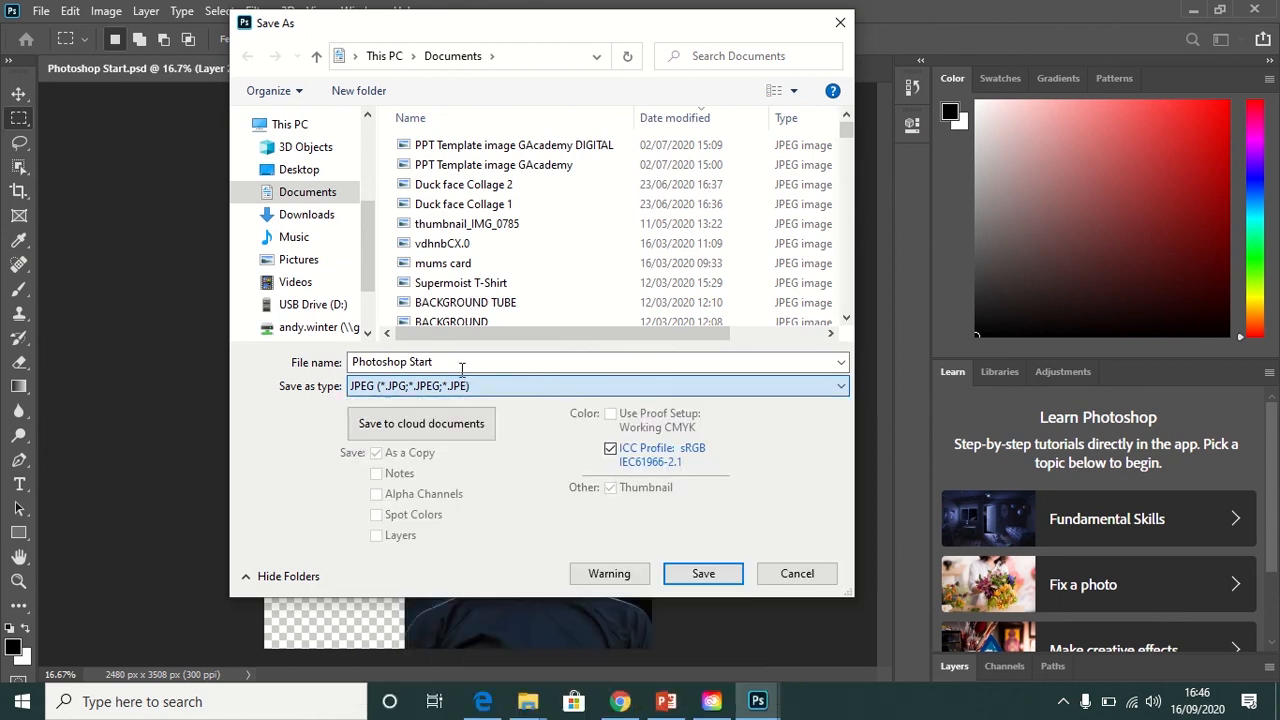
pyautogui.click(723, 571)
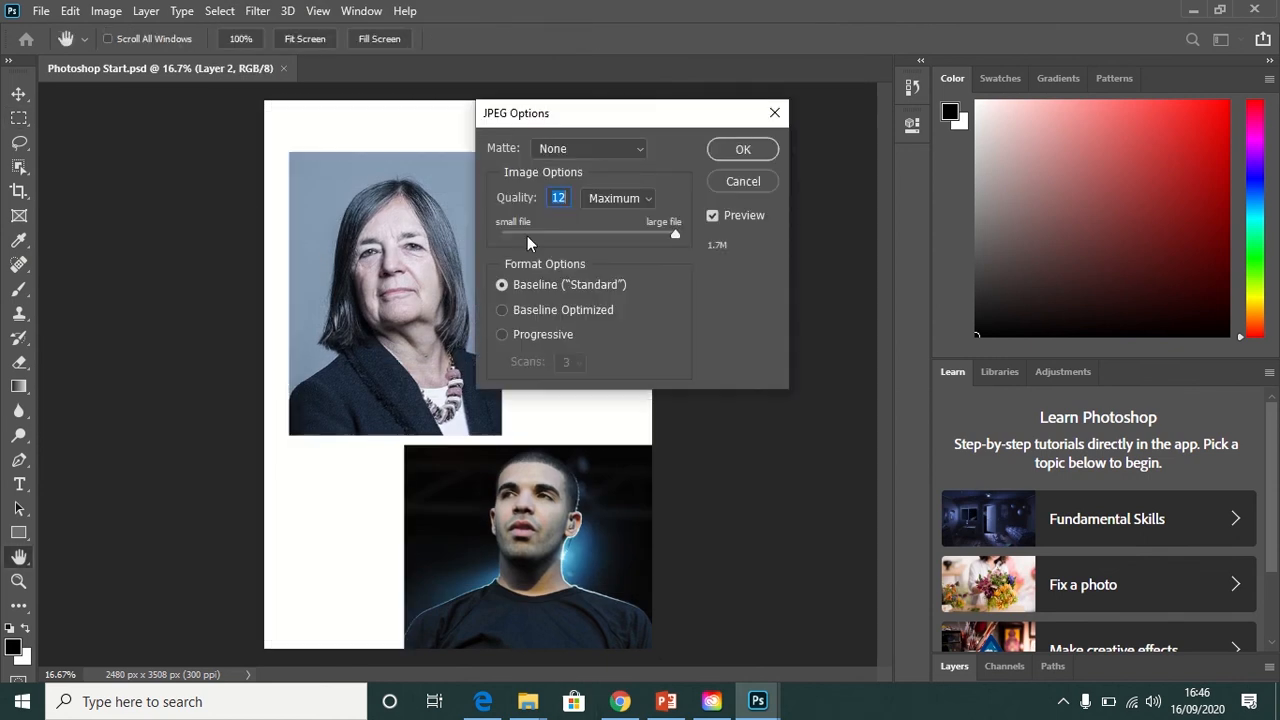
pyautogui.click(743, 149)
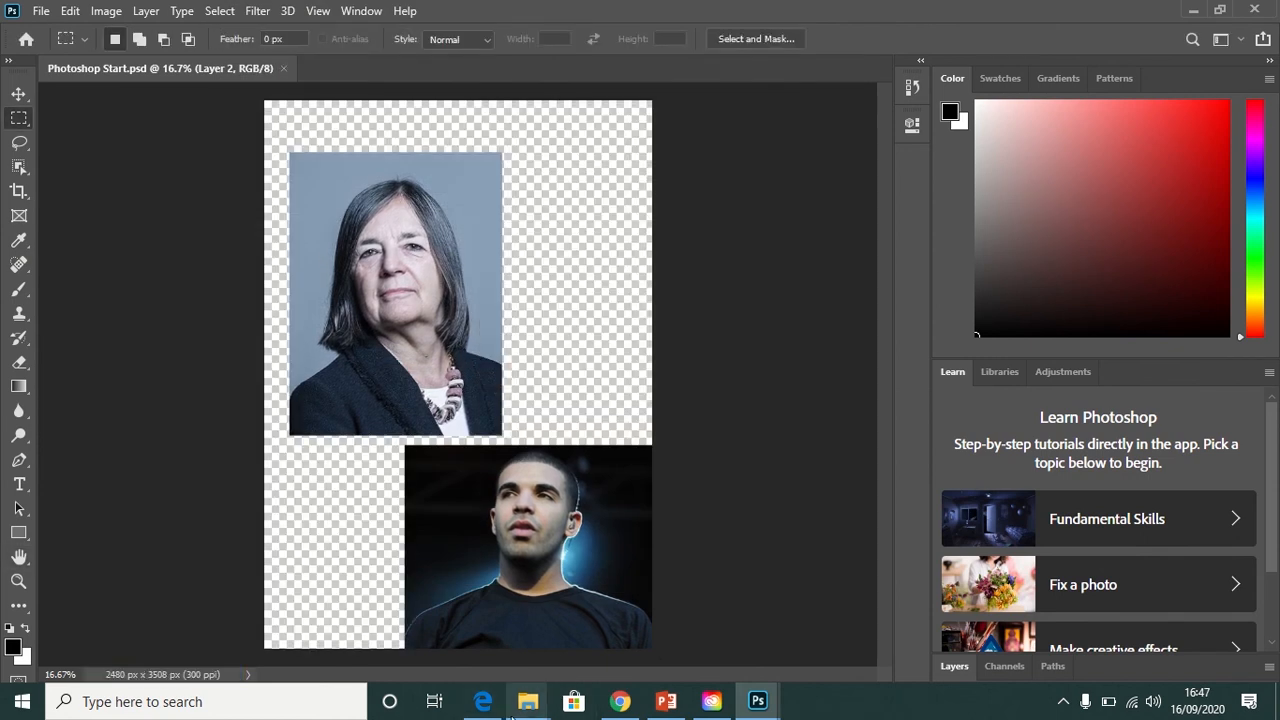
# Step: Switch to File Explorer, look through the Collage Assets folder in Pictures, and go to the Documents folder to find the exported JPEG
pyautogui.moveTo(528, 708)
pyautogui.click(629, 632)
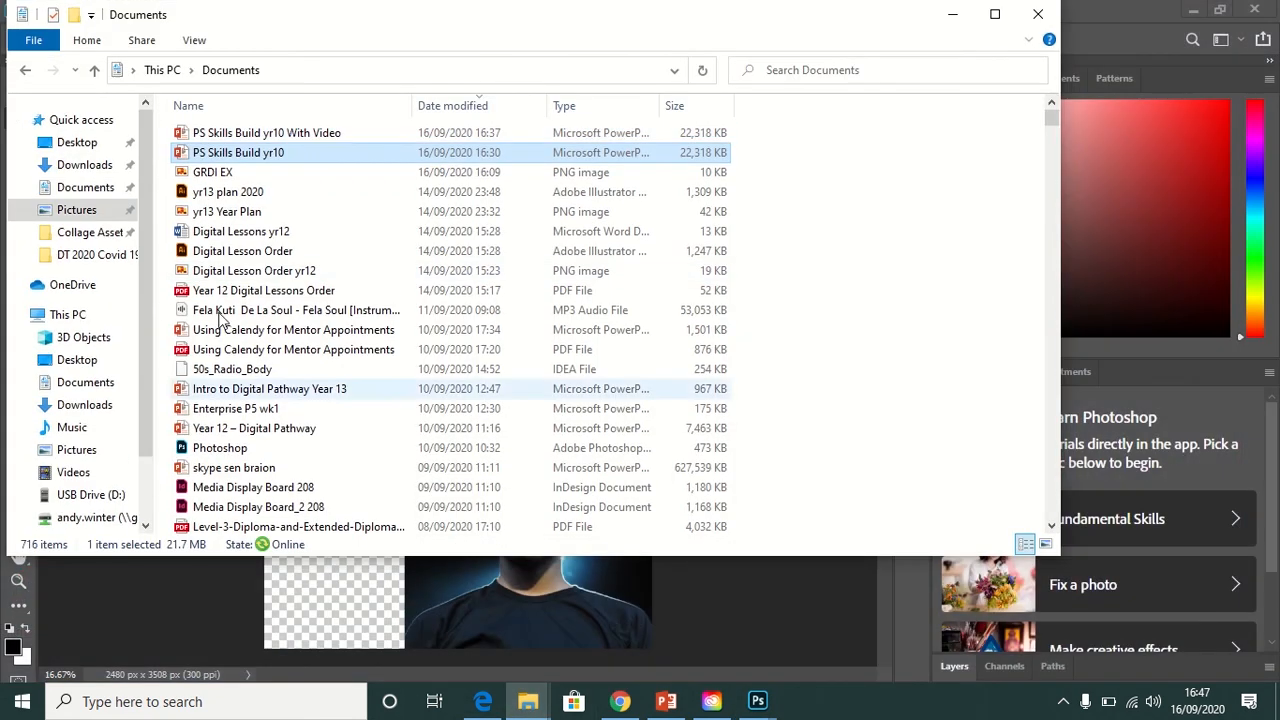
pyautogui.click(80, 452)
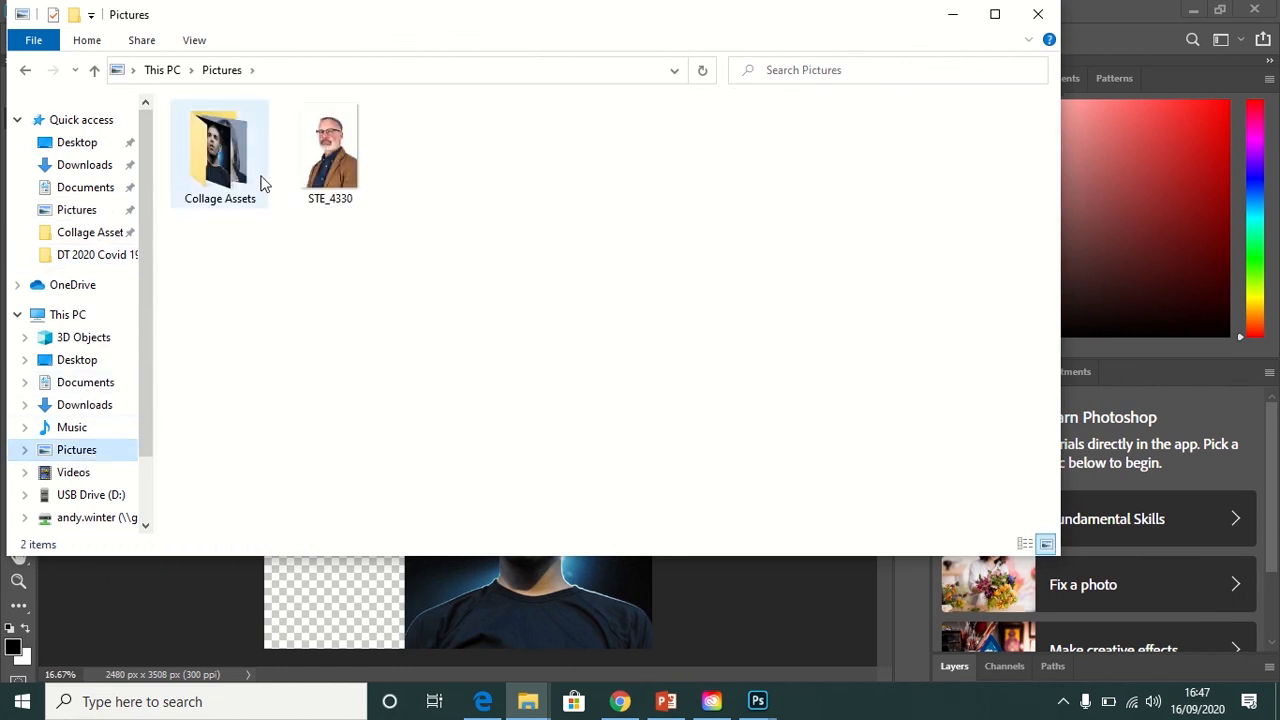
pyautogui.click(222, 175)
pyautogui.doubleClick(222, 175)
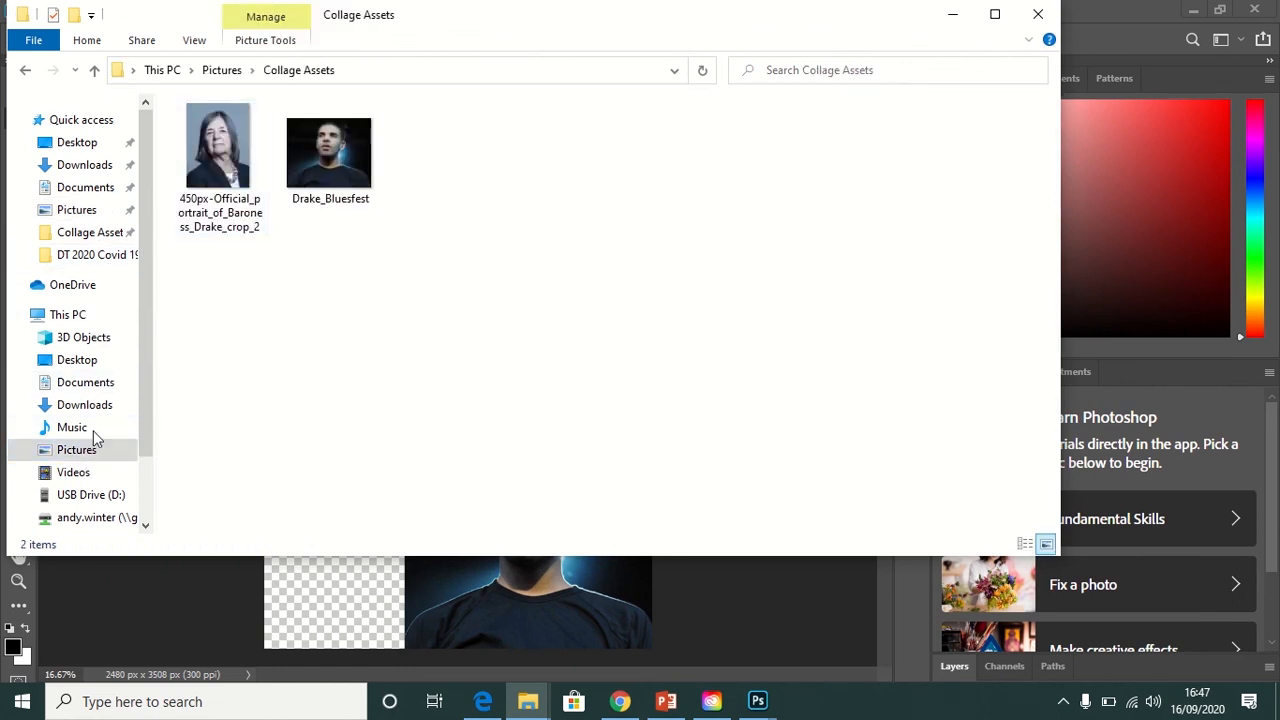
pyautogui.click(85, 385)
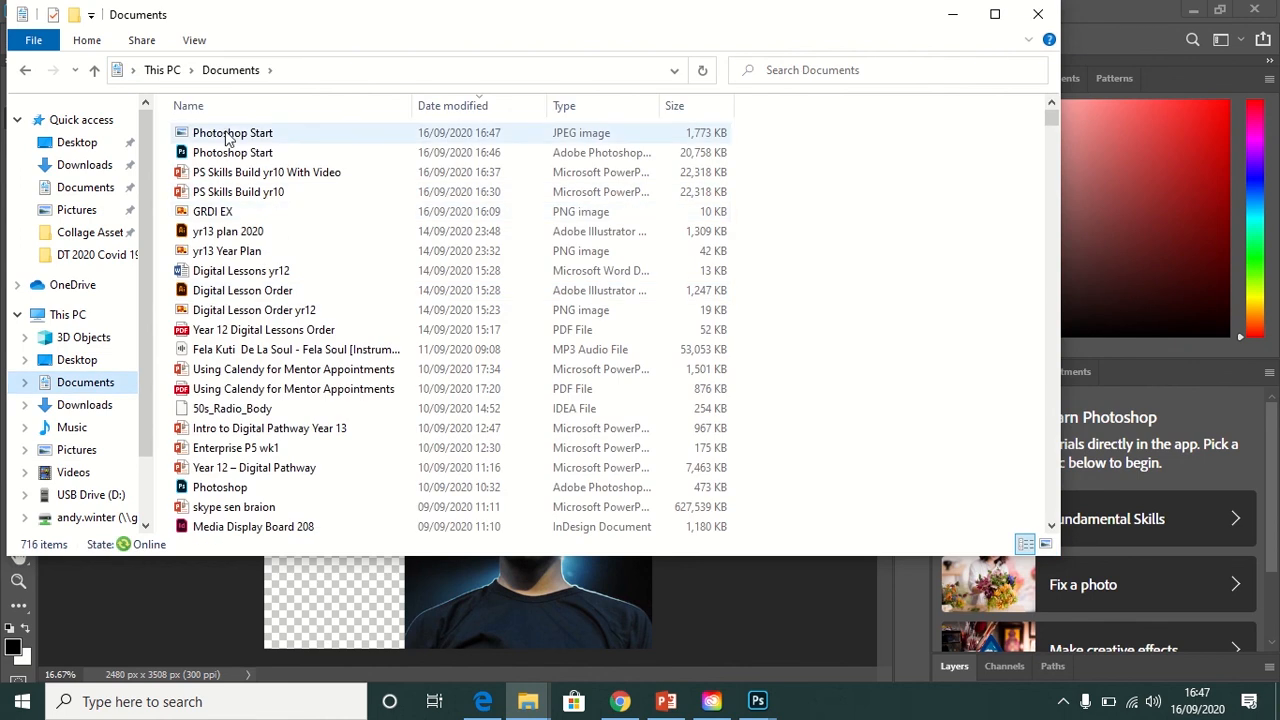
# Step: Open the Photoshop Start JPEG in Paint, view the whole collage at 12.5% zoom to check its background, and close Paint
pyautogui.click(228, 135)
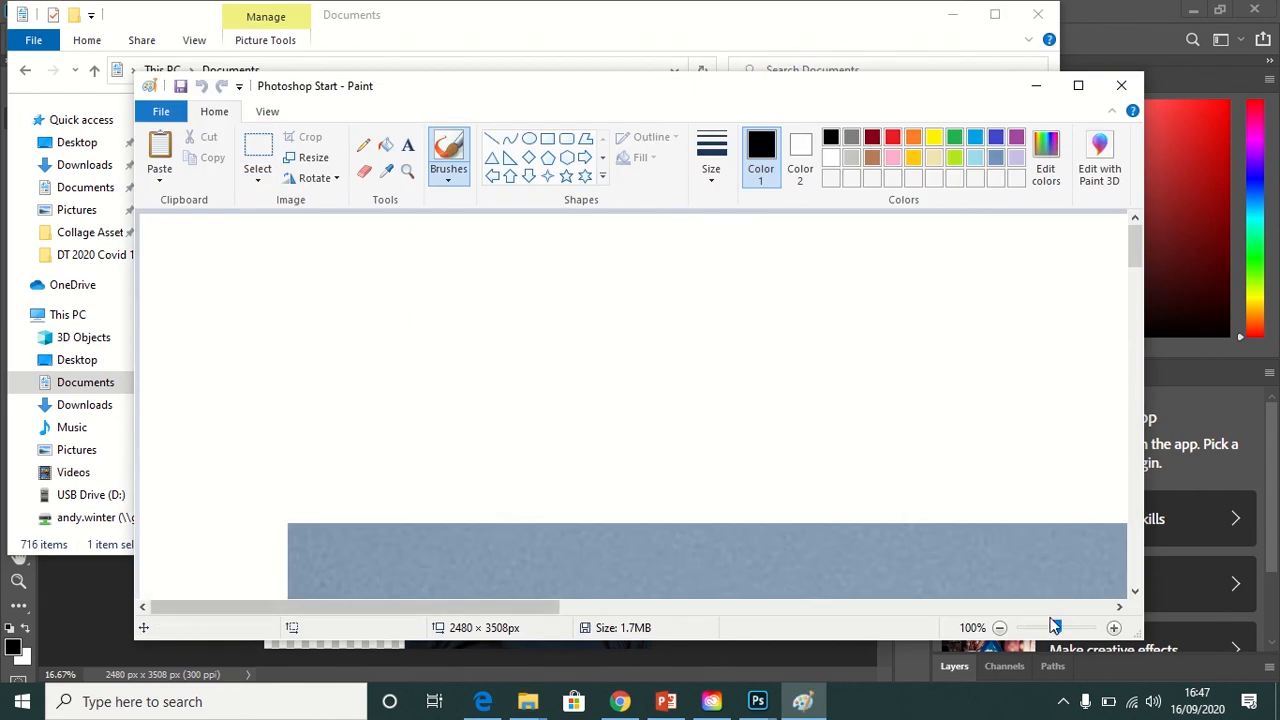
pyautogui.click(999, 627)
pyautogui.click(999, 627)
pyautogui.click(999, 627)
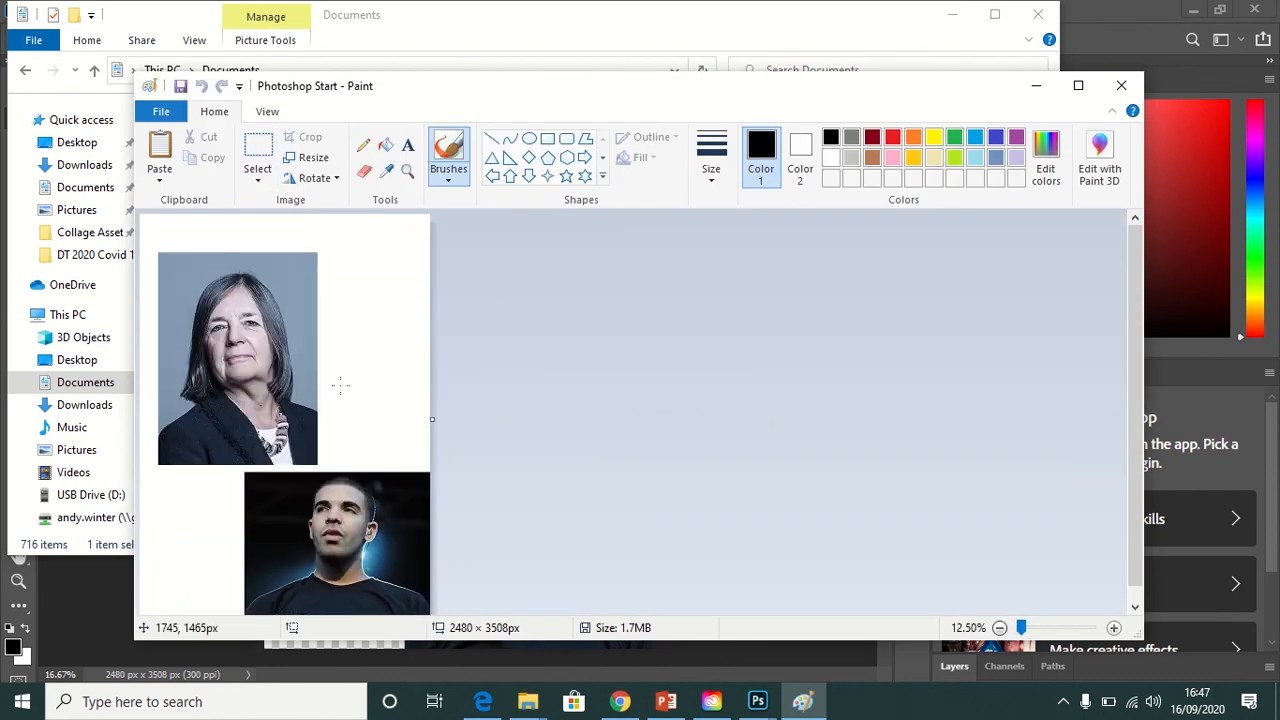
pyautogui.click(1121, 85)
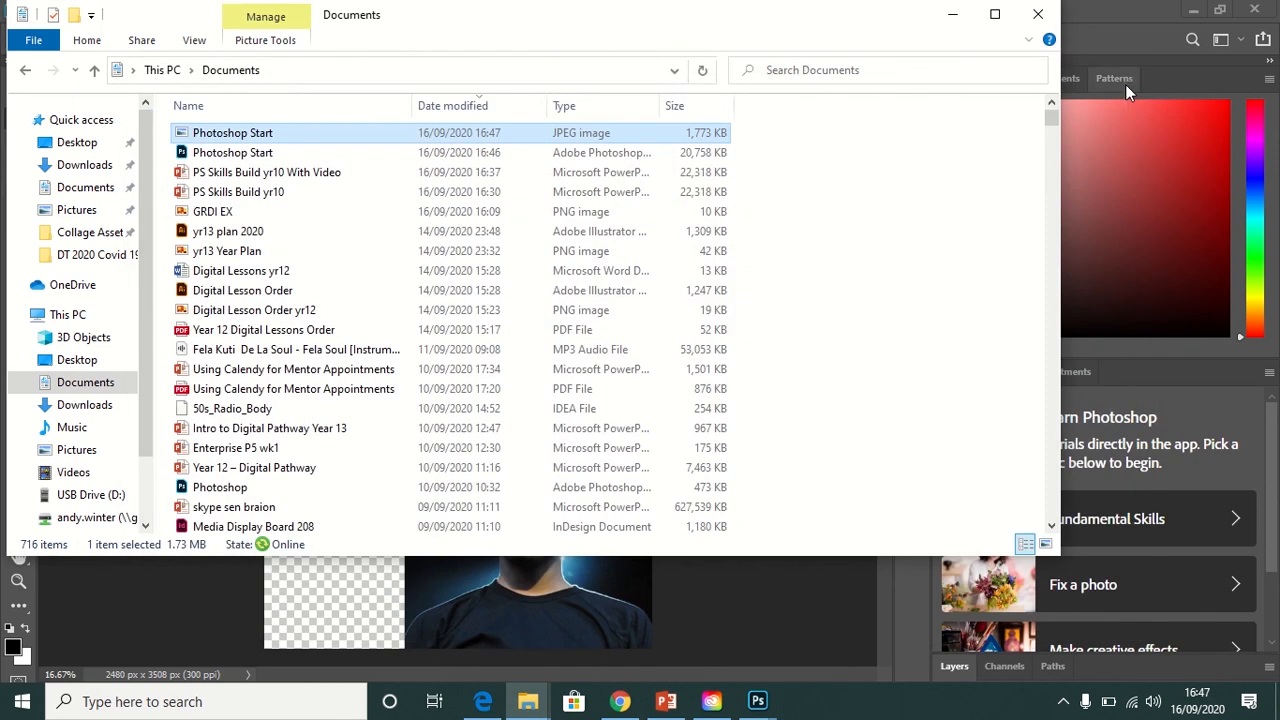